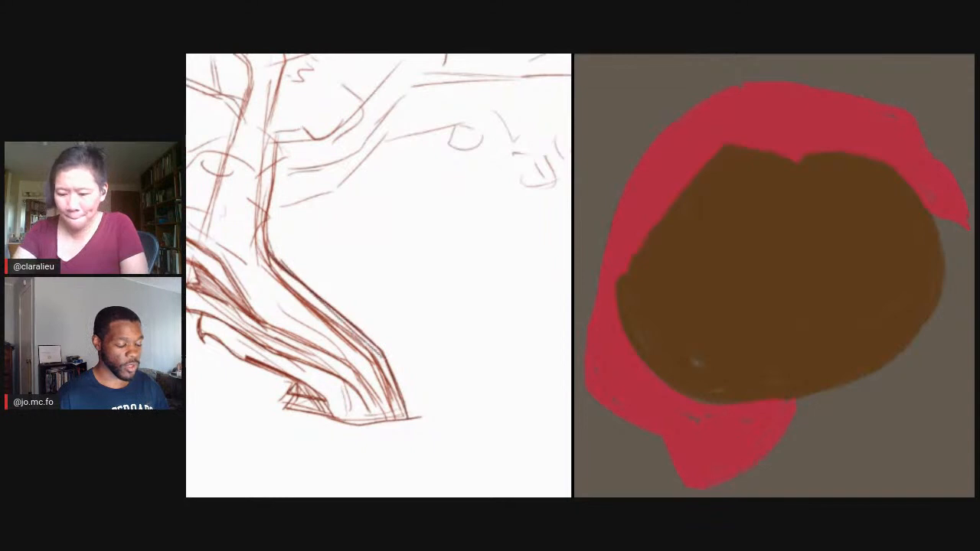
- Darken the right-hand contour of the leaning tree trunk and its base with reddish-brown pencil strokes
left_click_drag(266, 272, 372, 354)
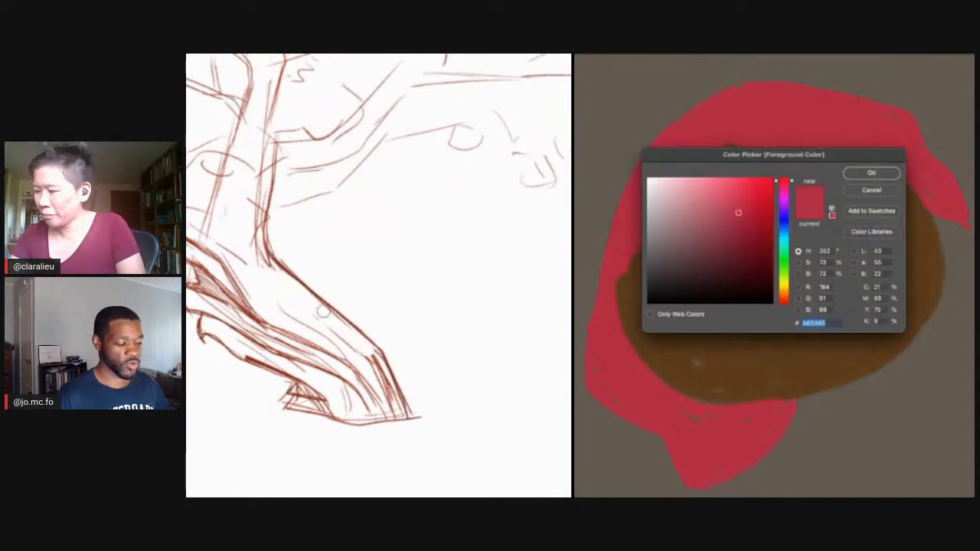
mouse_move(323, 311)
left_mouse_down()
mouse_move(372, 357)
mouse_move(394, 395)
left_mouse_up()
- Set the foreground color to a bright orange with hue 32°, then test a stroke on the brown shape and undo it
left_click(697, 203)
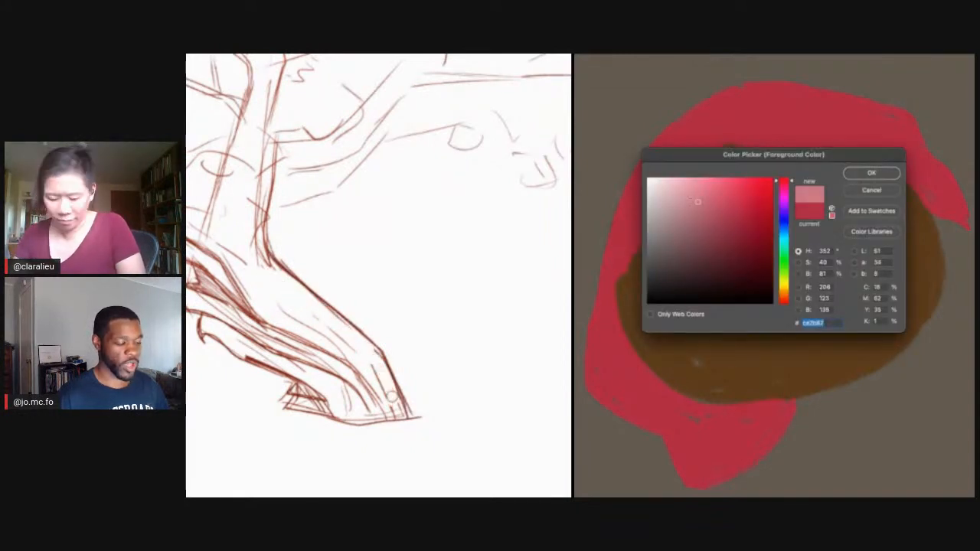
left_click(782, 285)
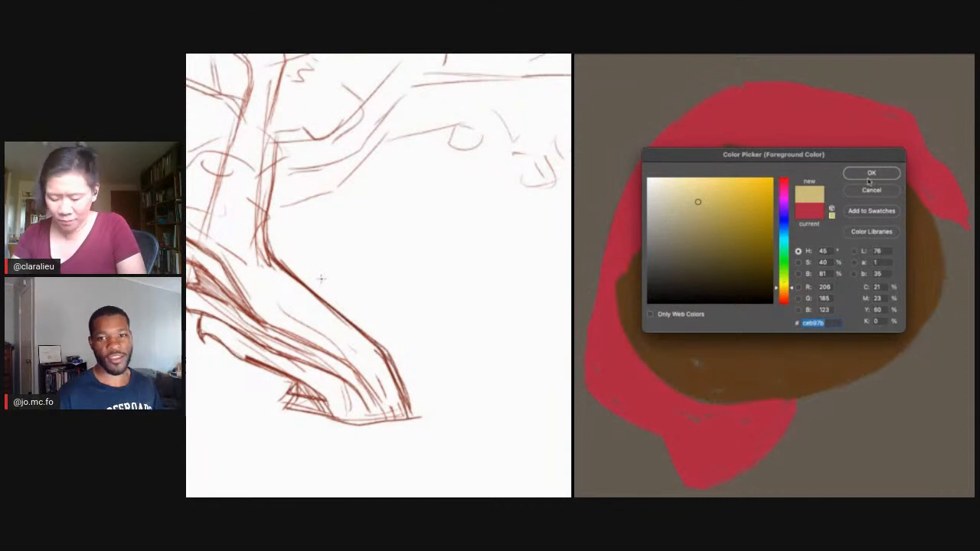
left_click_drag(784, 292, 784, 296)
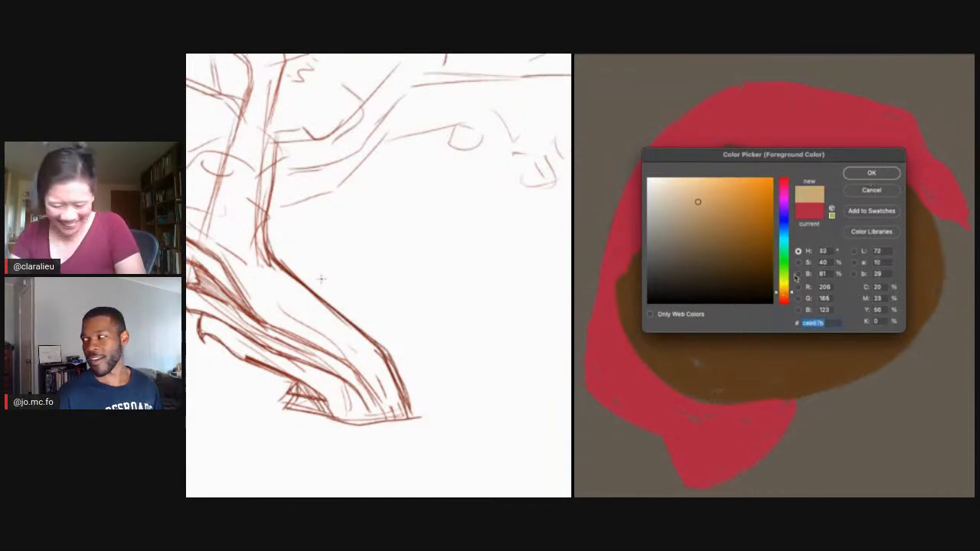
left_click(754, 193)
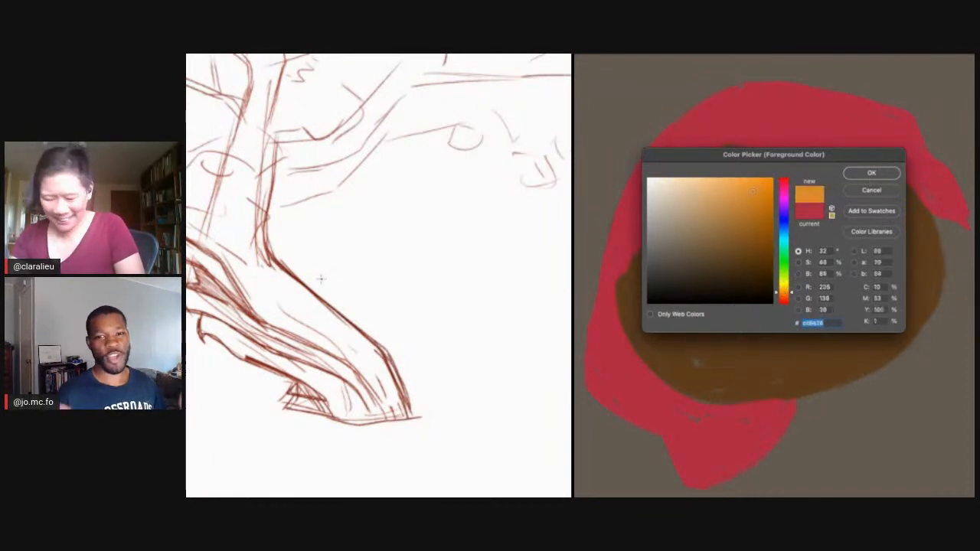
left_click(872, 173)
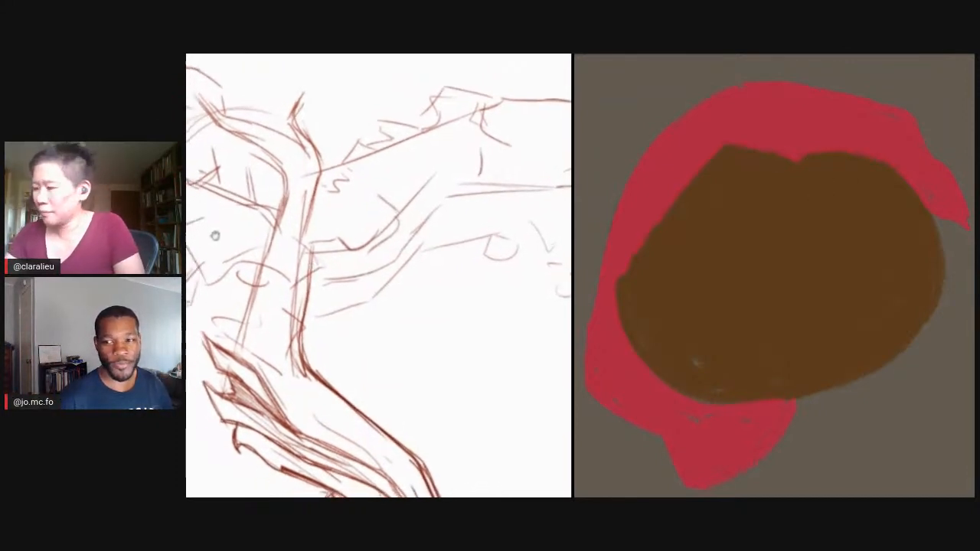
mouse_move(819, 176)
left_mouse_down()
mouse_move(828, 213)
mouse_move(858, 221)
left_mouse_up()
key("ctrl+z")
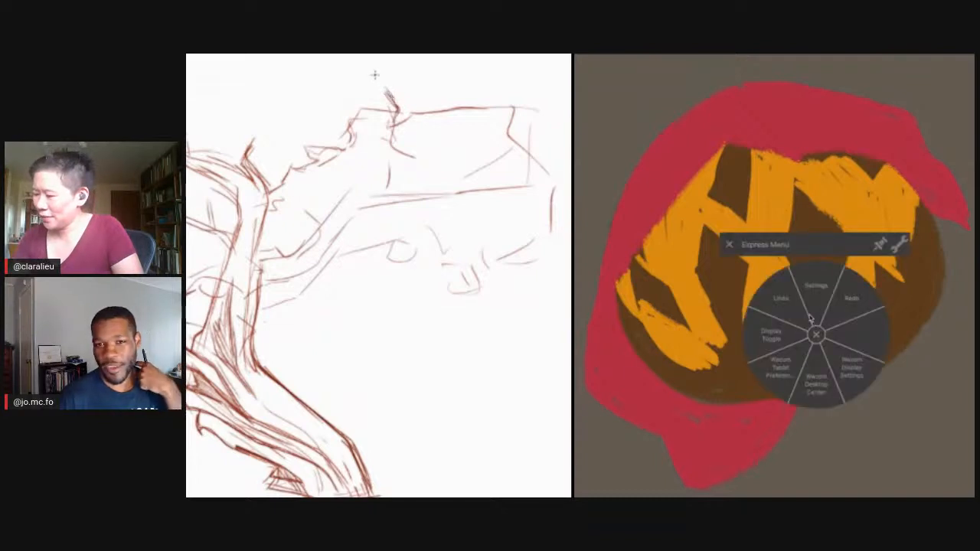
- Strengthen the upper outline of the tree's right-hand foliage with reddish-brown pencil strokes
left_click(730, 246)
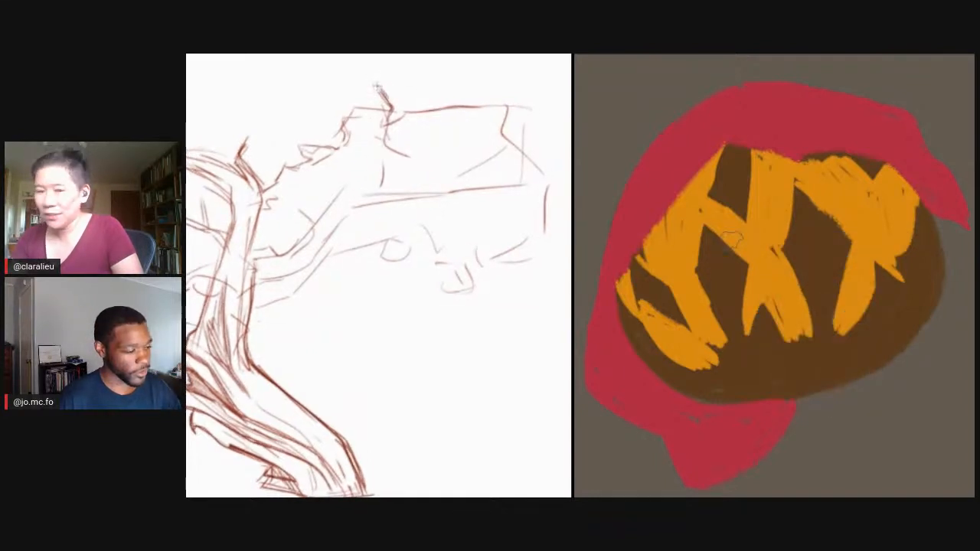
mouse_move(381, 86)
left_mouse_down()
mouse_move(375, 106)
mouse_move(479, 108)
left_mouse_up()
right_click(684, 276)
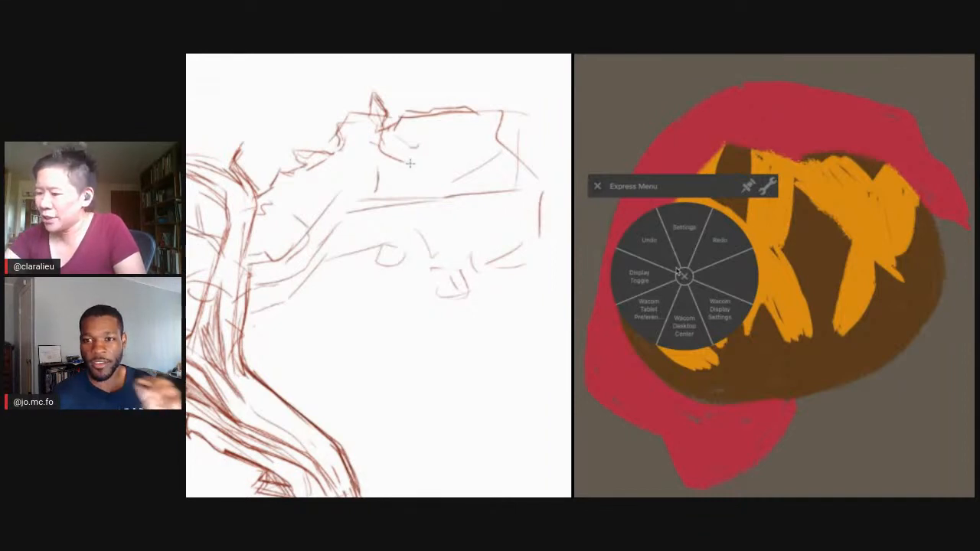
left_click(597, 185)
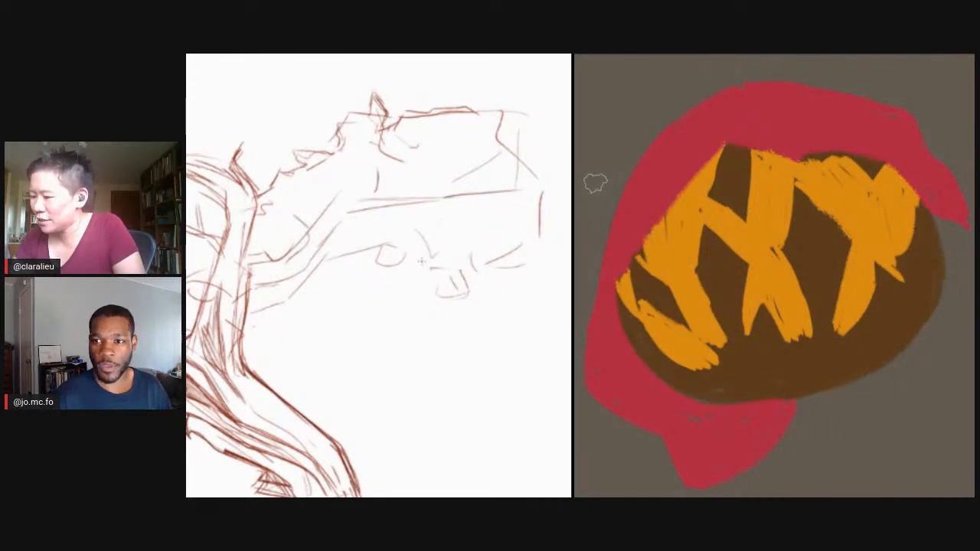
right_click(726, 276)
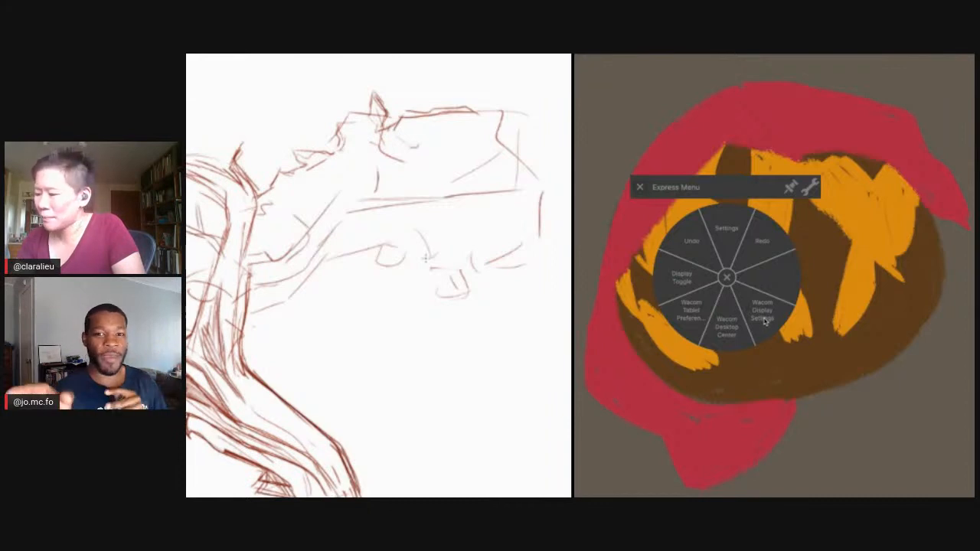
left_click(703, 242)
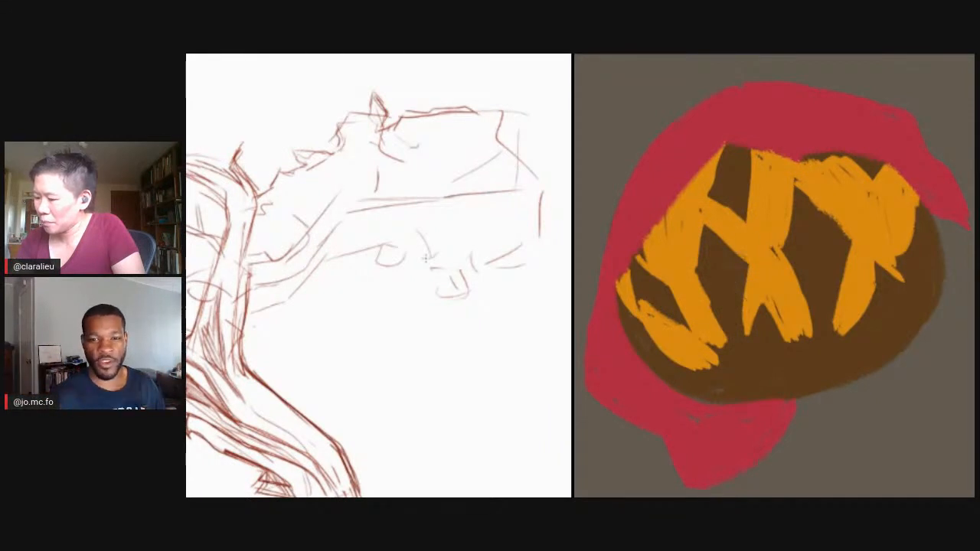
right_click(758, 262)
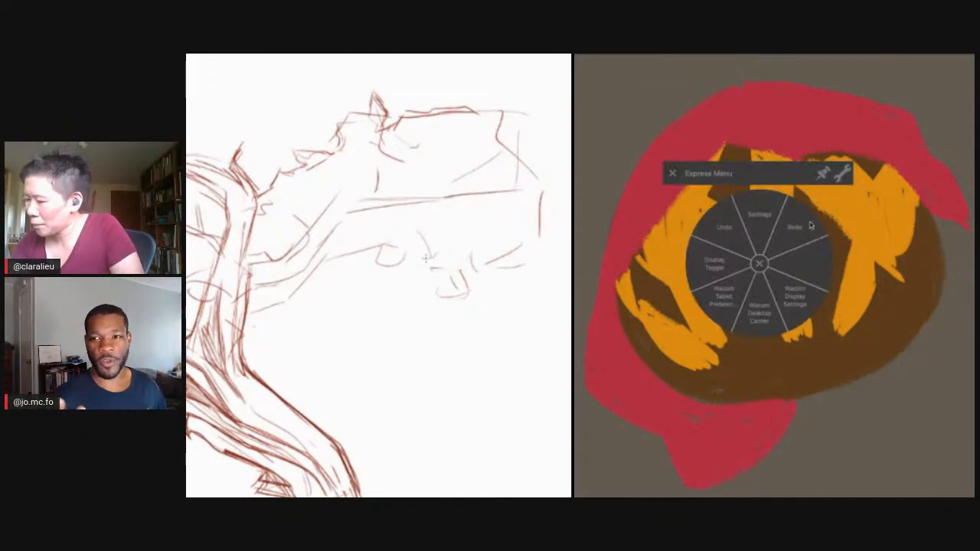
left_click(763, 227)
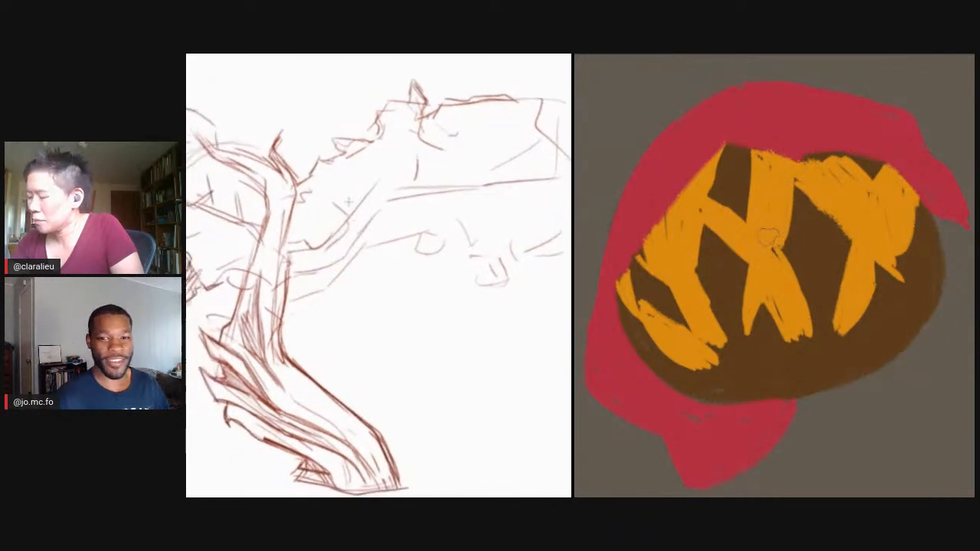
right_click(777, 213)
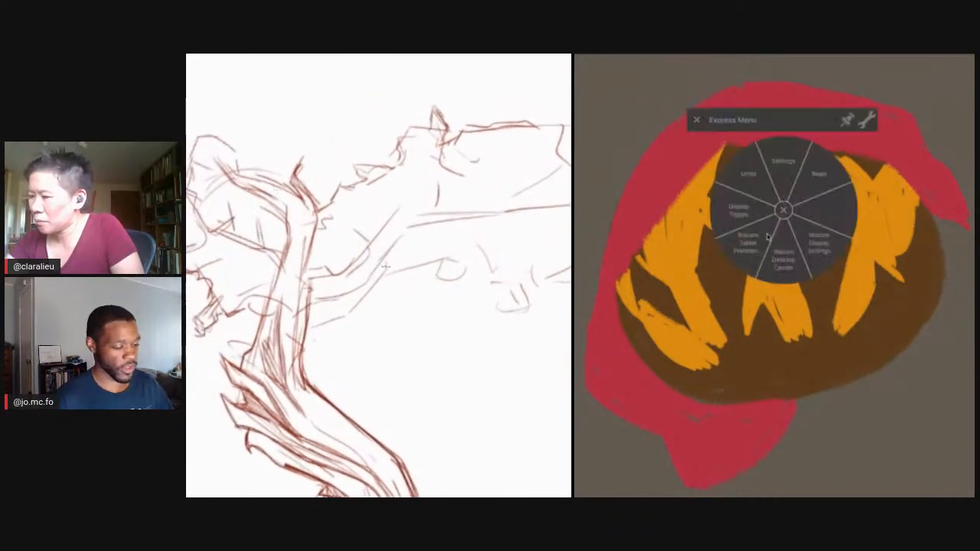
left_click(697, 120)
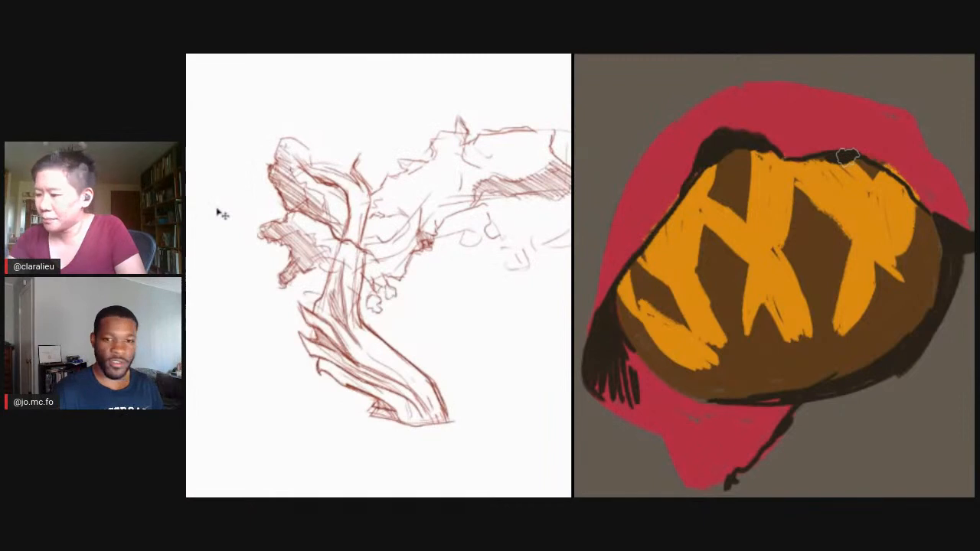
- Paint black fold lines along the red shape's upper left side and across its lower tail, and thicken its lower left edge
left_click_drag(697, 137, 653, 193)
key("ctrl+plus")
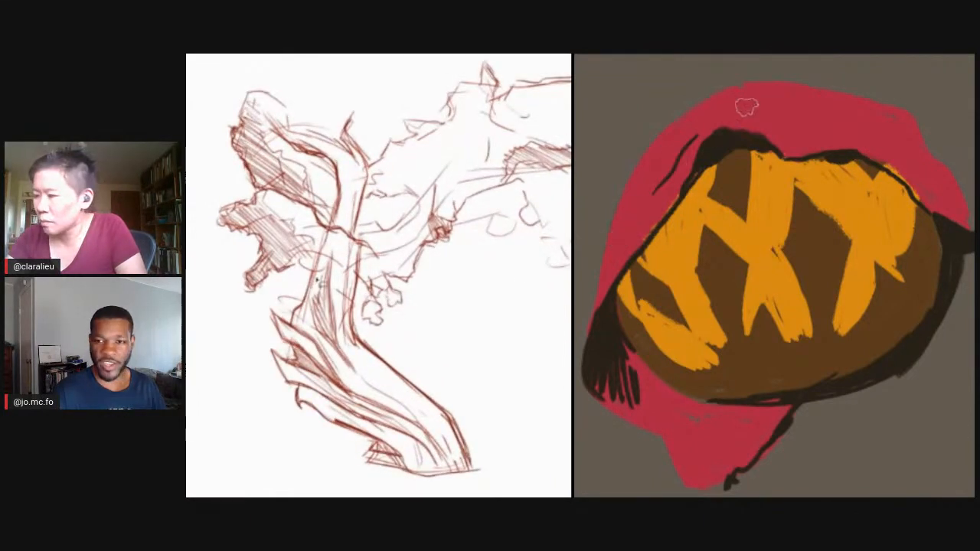
mouse_move(693, 140)
left_mouse_down()
mouse_move(754, 114)
mouse_move(810, 116)
left_mouse_up()
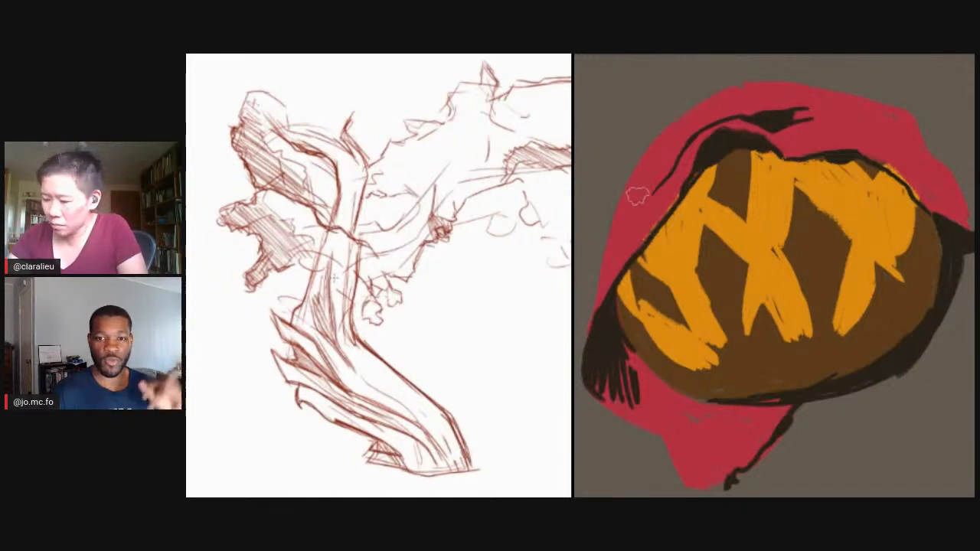
left_click_drag(634, 192, 619, 243)
mouse_move(604, 305)
left_mouse_down()
mouse_move(585, 379)
mouse_move(628, 396)
left_mouse_up()
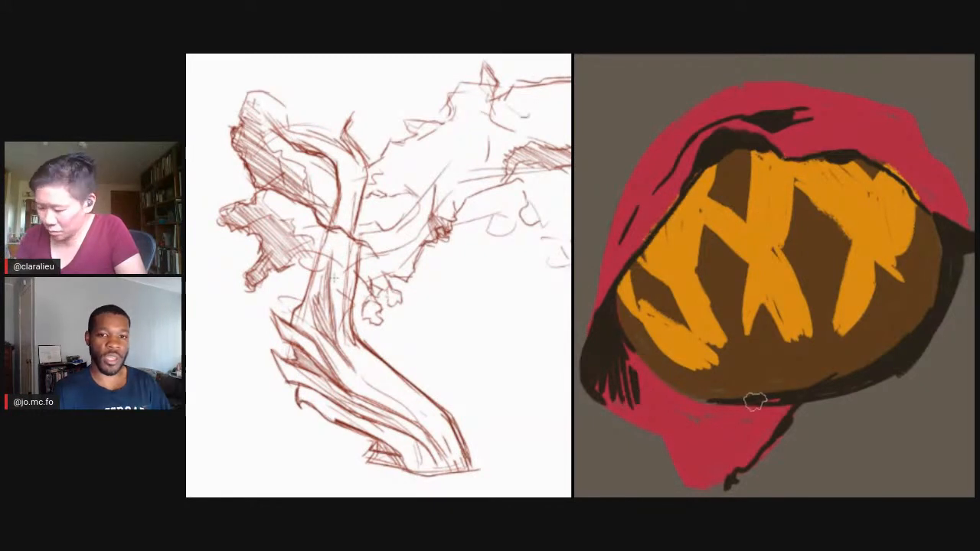
left_click_drag(752, 402, 674, 450)
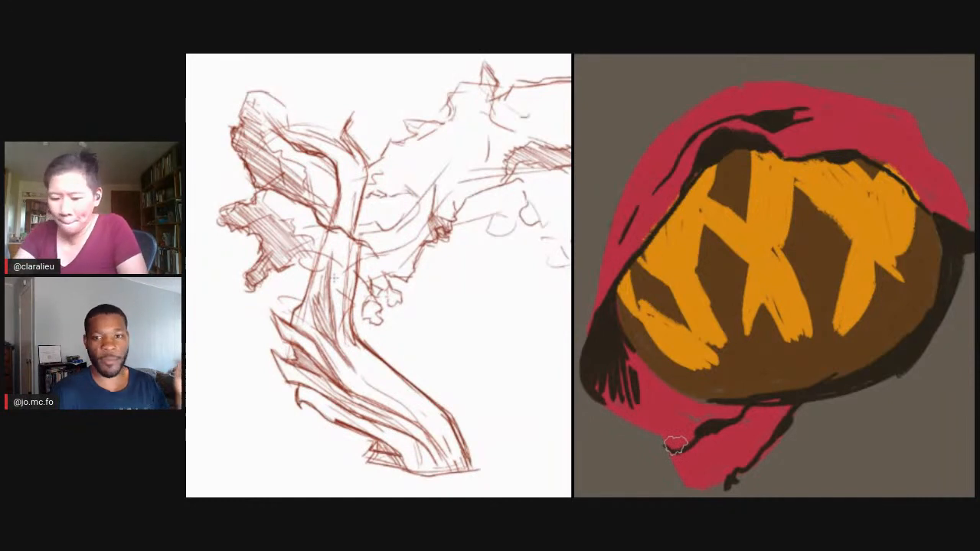
- Set the foreground color to tan (H 32, S 59, B 73) and paint it outside the black outline at the lower right
key("n")
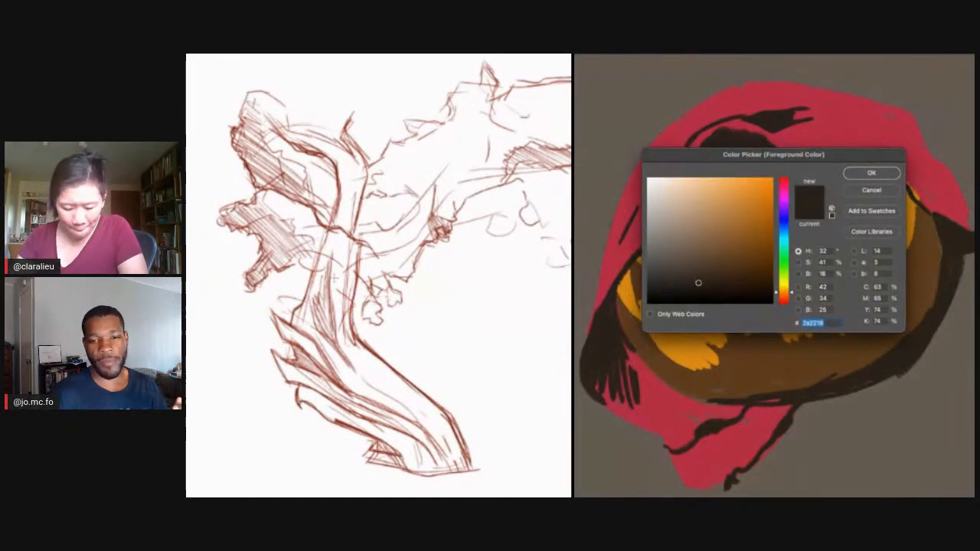
left_click(747, 201)
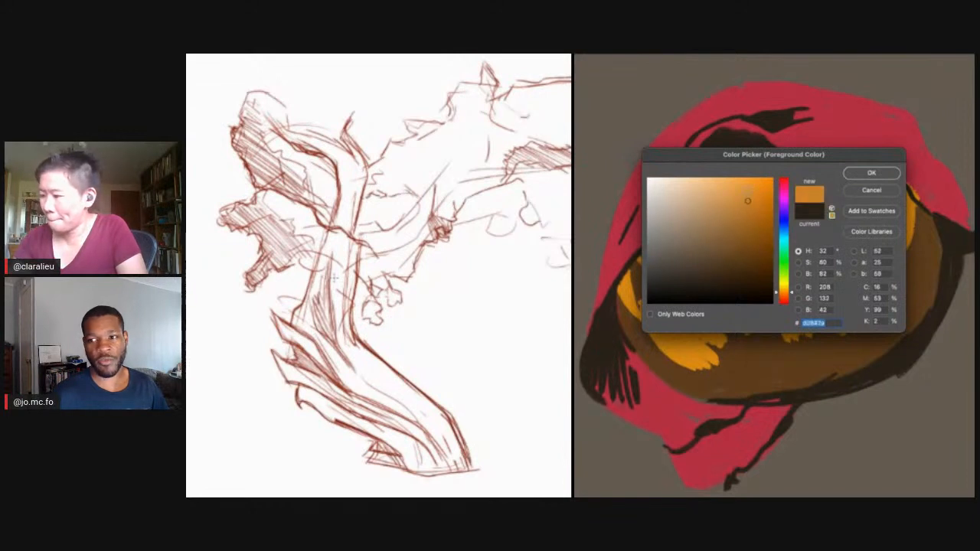
left_click(730, 207)
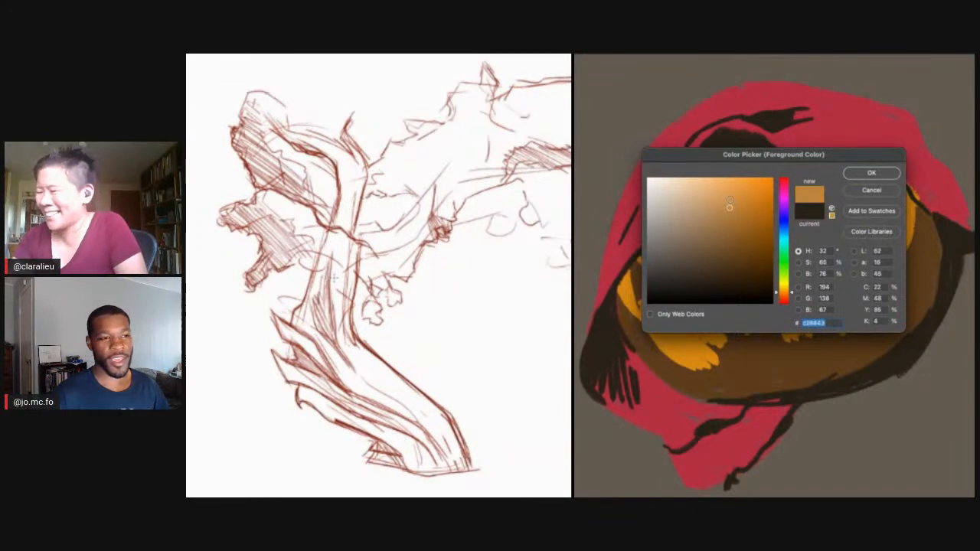
left_click(719, 189)
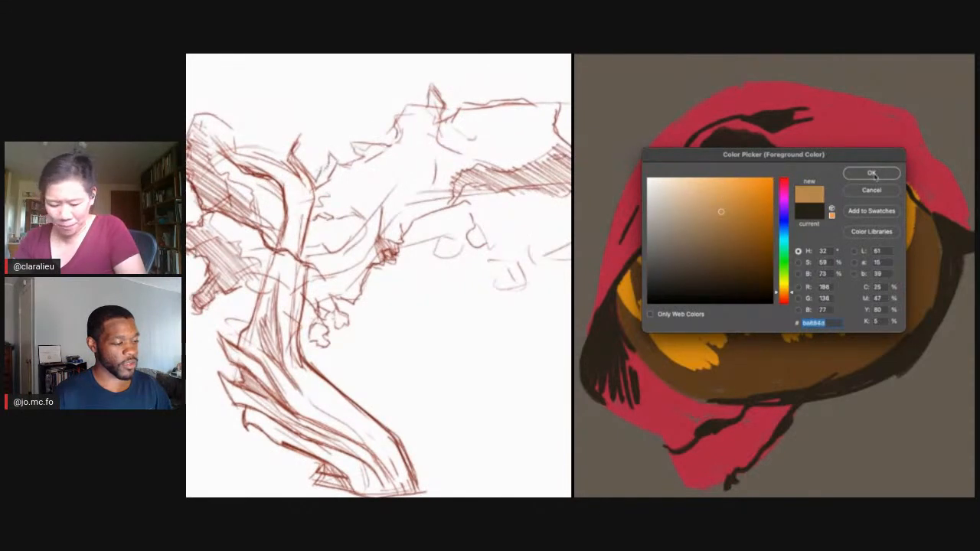
left_click(873, 174)
left_click_drag(797, 406, 882, 380)
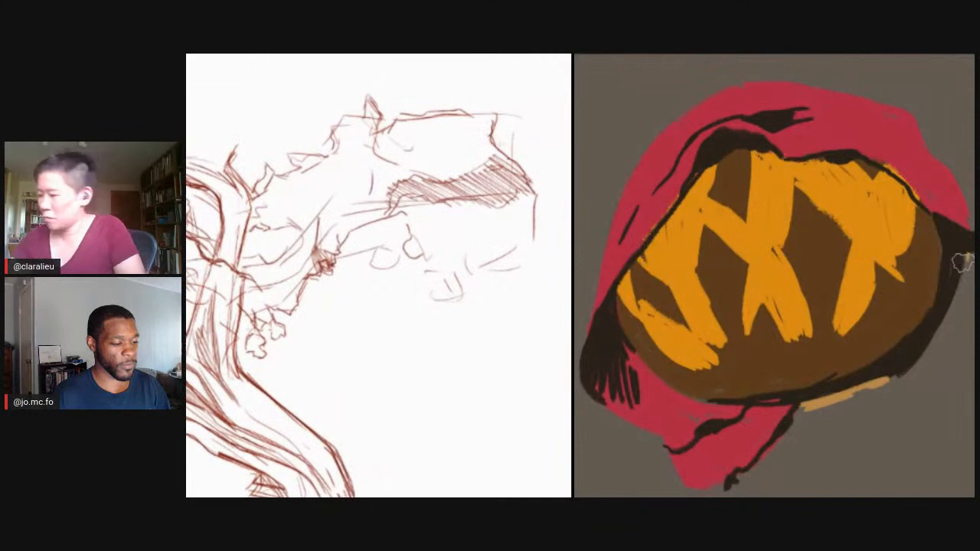
mouse_move(962, 262)
left_mouse_down()
mouse_move(953, 299)
mouse_move(908, 364)
mouse_move(846, 387)
left_mouse_up()
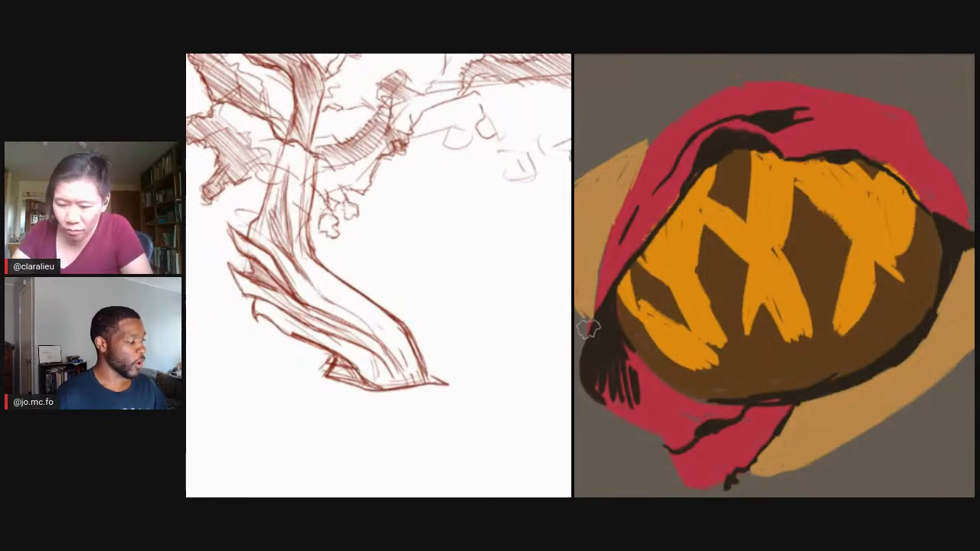
- Set the foreground color to a pale cream (H 32, S 16, B 96)
left_click(579, 327)
left_click(716, 184)
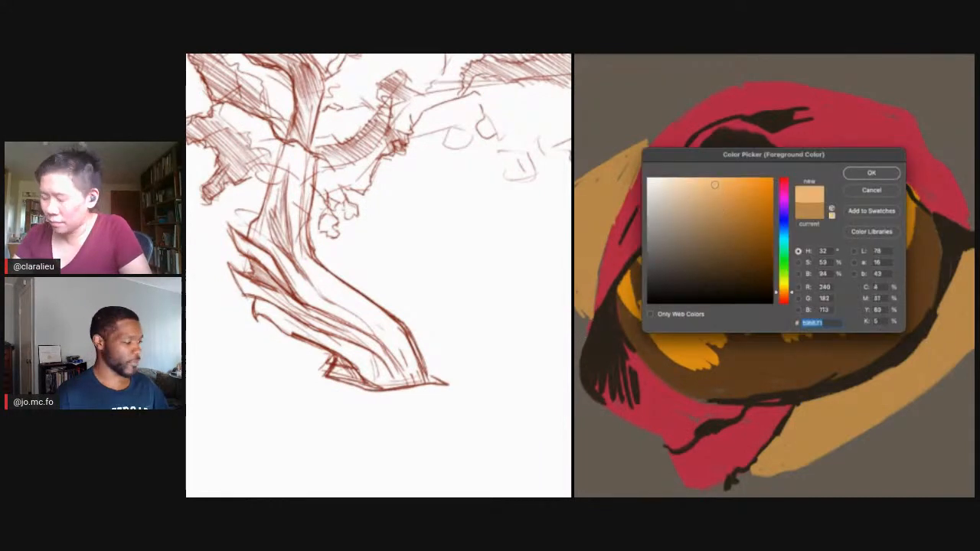
left_click(716, 185)
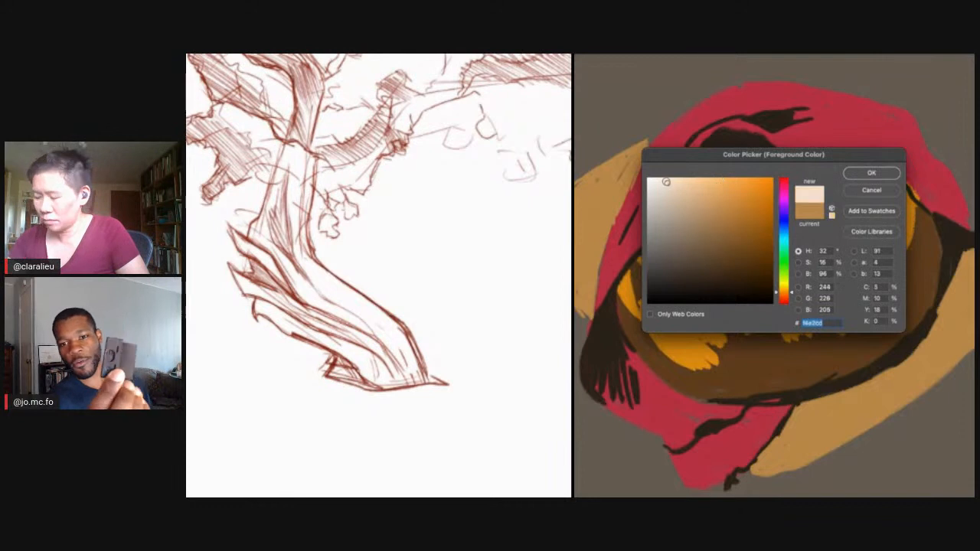
left_click(872, 172)
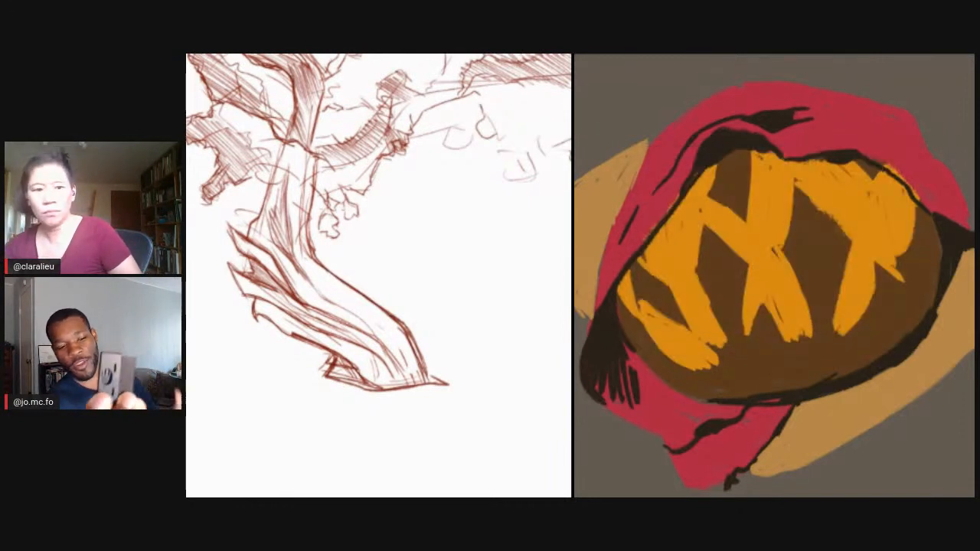
- Choose the Hard Round - charcoal brush from the GAM233_brushes set
key("F5")
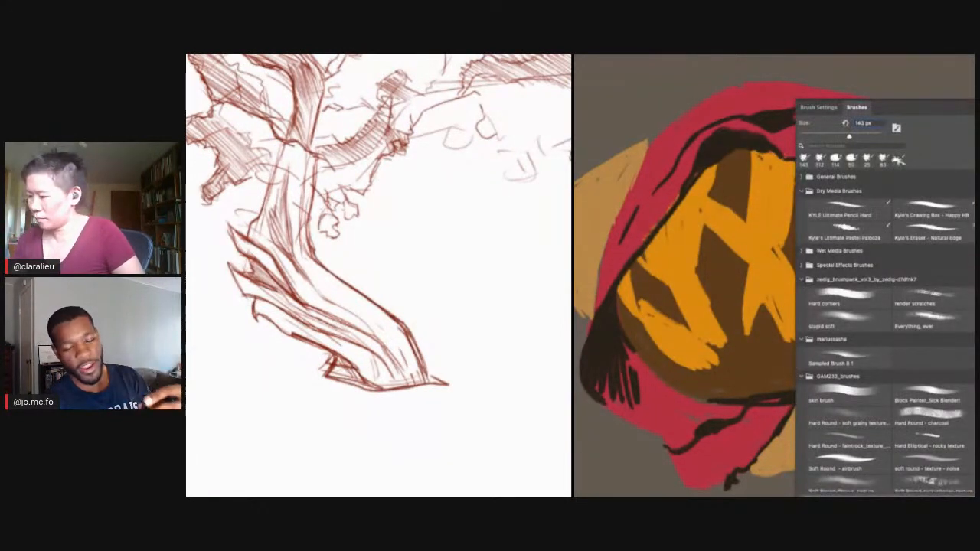
left_click(925, 415)
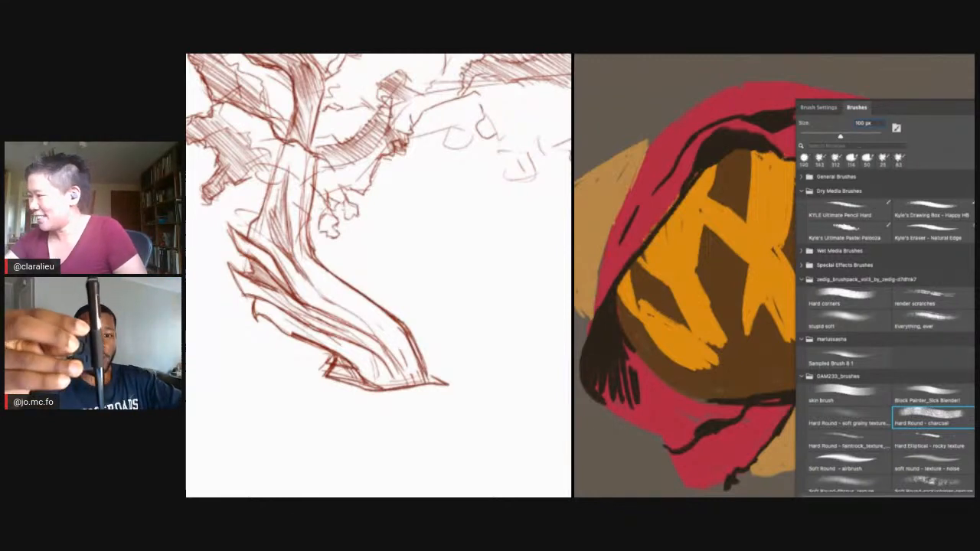
key("F5")
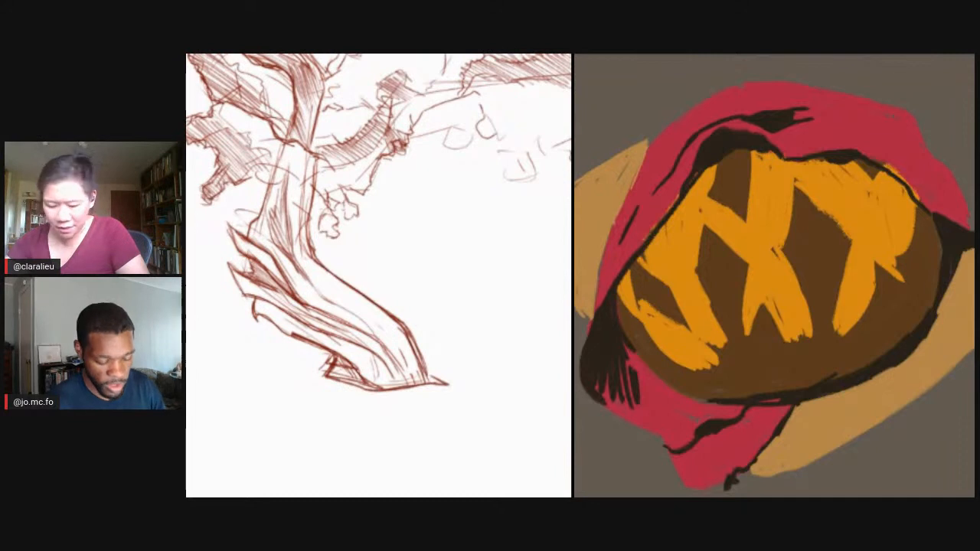
- Fill the brown diamond-shaped gap between the orange bands with grainy pale cream charcoal strokes
left_click_drag(805, 216, 826, 252)
left_click_drag(801, 204, 824, 238)
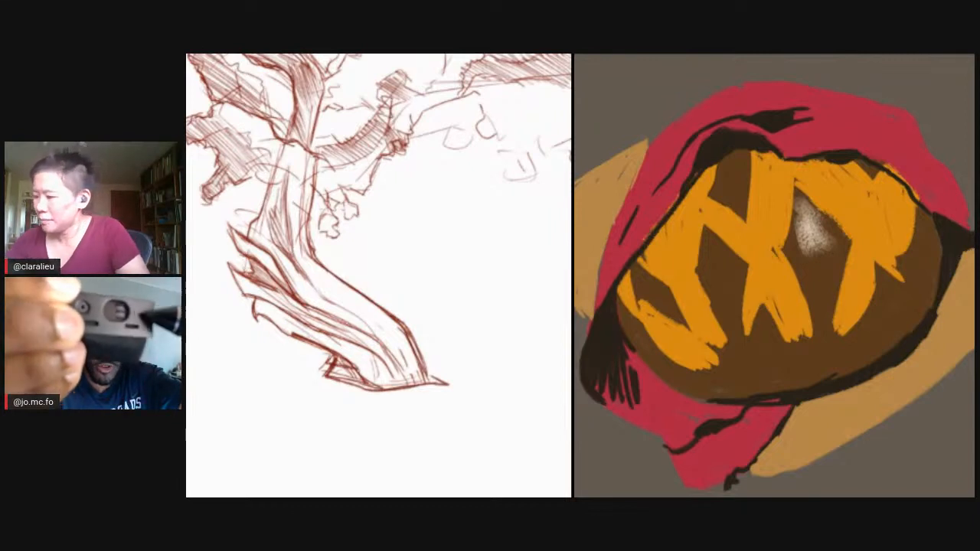
mouse_move(810, 213)
left_mouse_down()
mouse_move(837, 246)
mouse_move(810, 305)
left_mouse_up()
mouse_move(804, 253)
left_mouse_down()
mouse_move(831, 313)
mouse_move(842, 242)
left_mouse_up()
left_click_drag(791, 177, 781, 241)
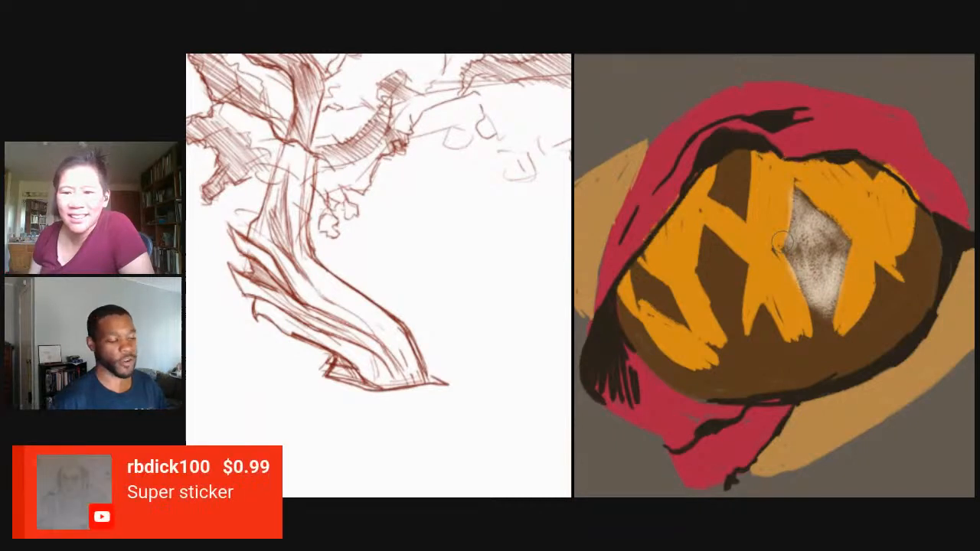
scroll(378, 276, "right", 1)
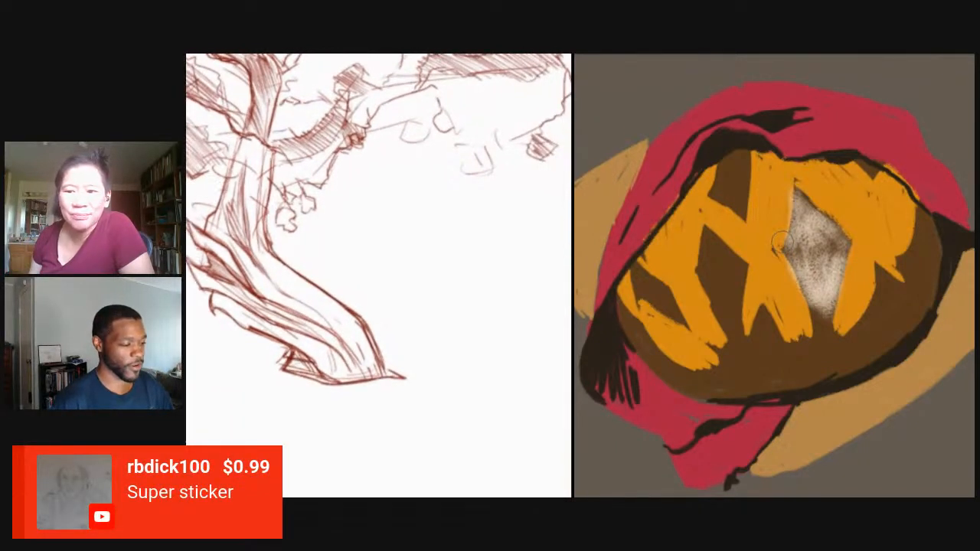
- Fill the remaining brown gaps between and around the orange bands with grainy pale cream charcoal strokes
scroll(379, 276, "up", 3)
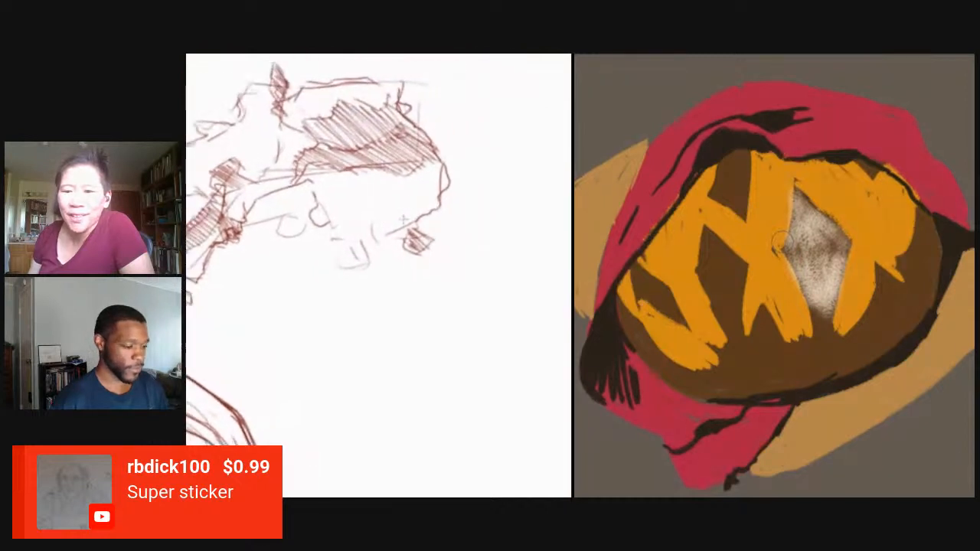
scroll(379, 275, "right", 1)
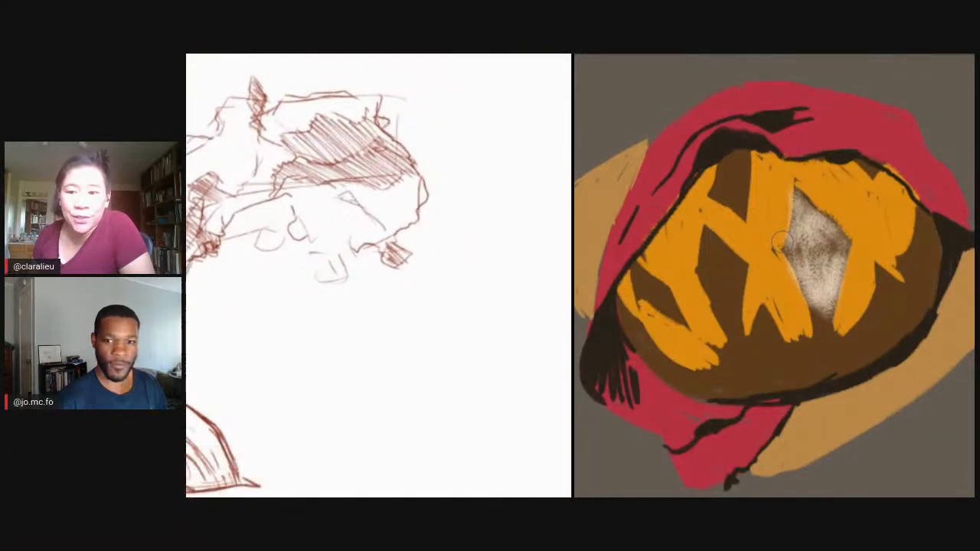
scroll(379, 276, "left", 5)
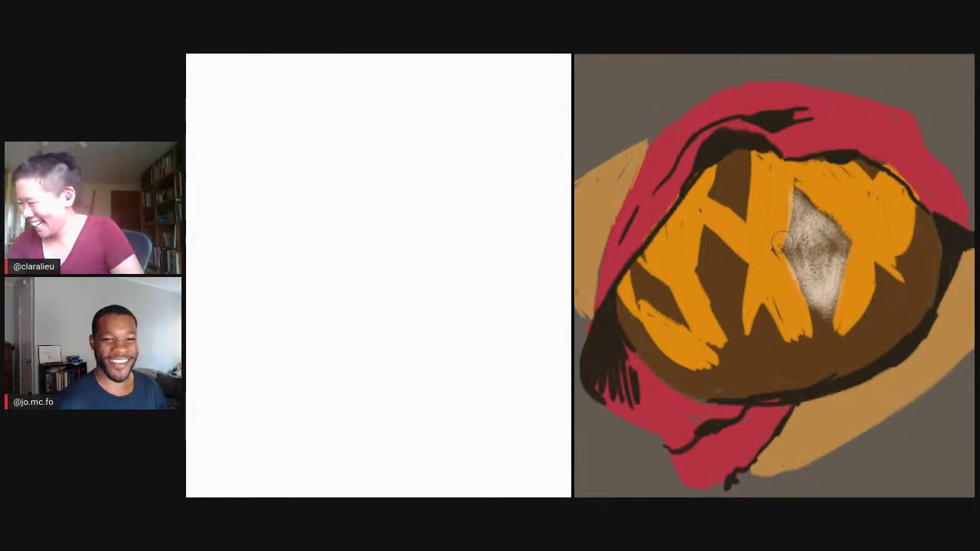
mouse_move(880, 279)
left_mouse_down()
mouse_move(863, 336)
mouse_move(888, 322)
mouse_move(896, 329)
left_mouse_up()
mouse_move(759, 310)
left_mouse_down()
mouse_move(742, 339)
mouse_move(768, 343)
left_mouse_up()
mouse_move(709, 237)
left_mouse_down()
mouse_move(737, 277)
mouse_move(740, 353)
left_mouse_up()
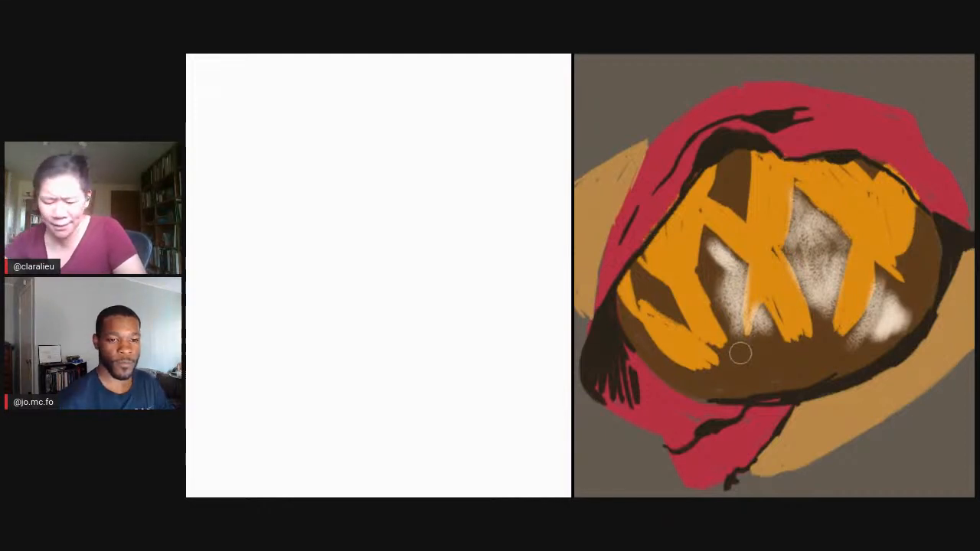
mouse_move(728, 159)
left_mouse_down()
mouse_move(712, 200)
mouse_move(740, 161)
mouse_move(728, 203)
mouse_move(740, 170)
mouse_move(744, 215)
left_mouse_up()
left_click_drag(416, 99, 391, 216)
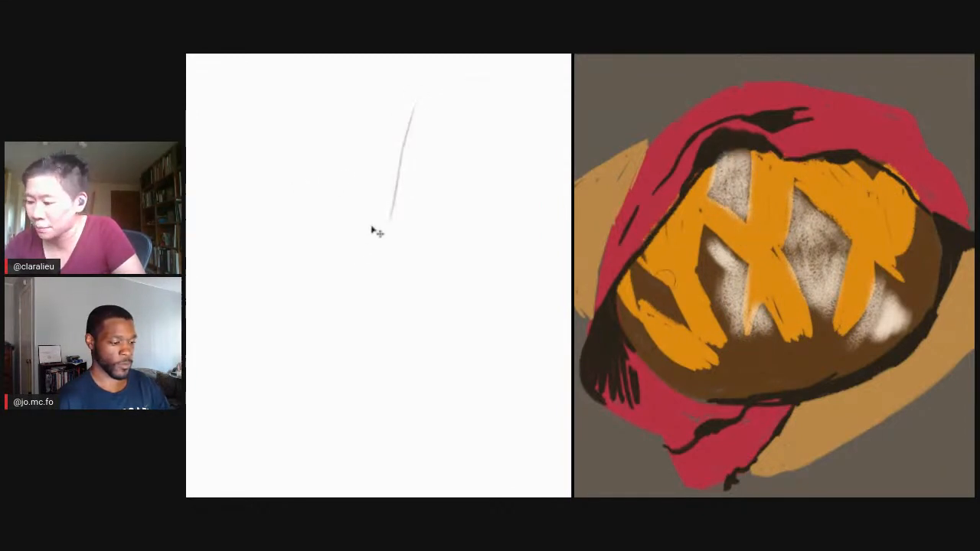
scroll(380, 217, "down", 2)
left_click_drag(634, 268, 665, 288)
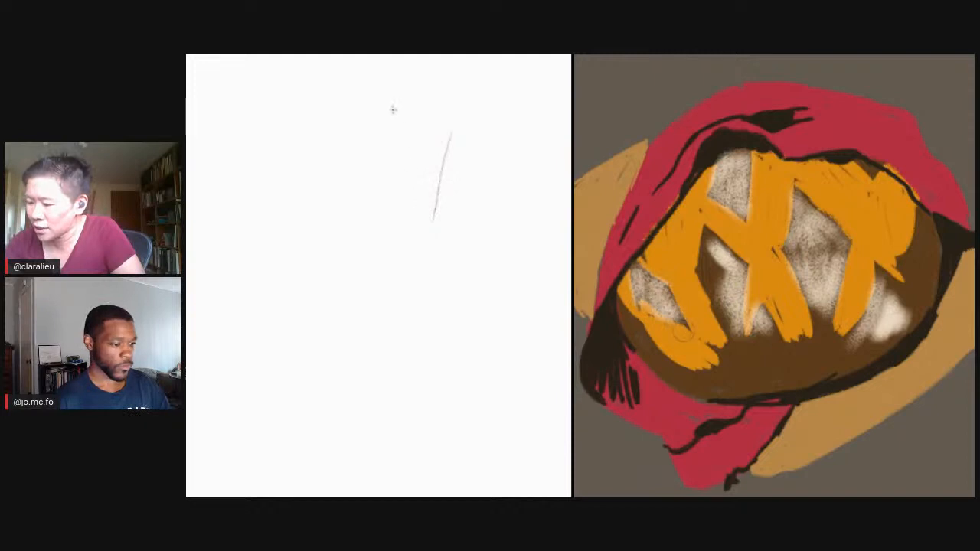
- Lasso and delete the lone trial pencil line on the blank white canvas area
left_click_drag(470, 184, 385, 144)
key("Delete")
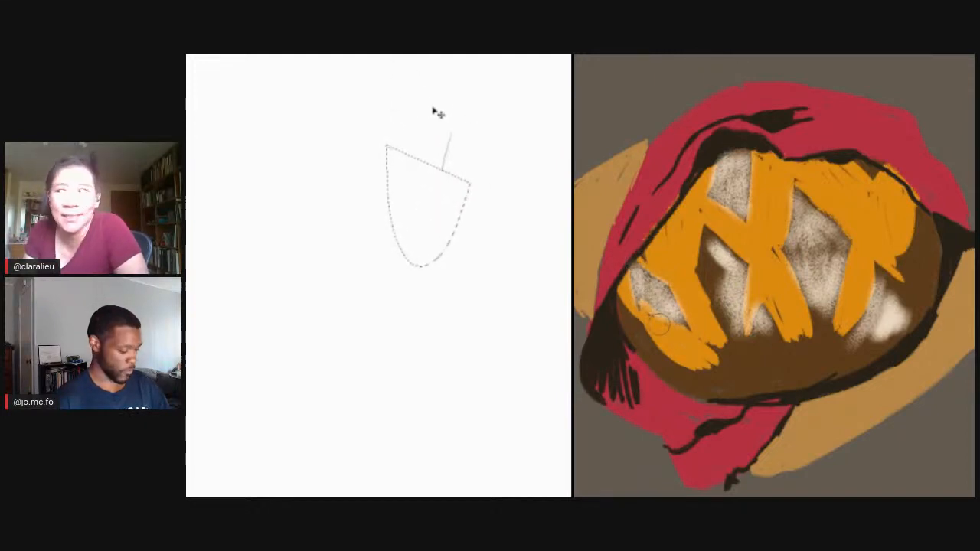
key("ctrl+d")
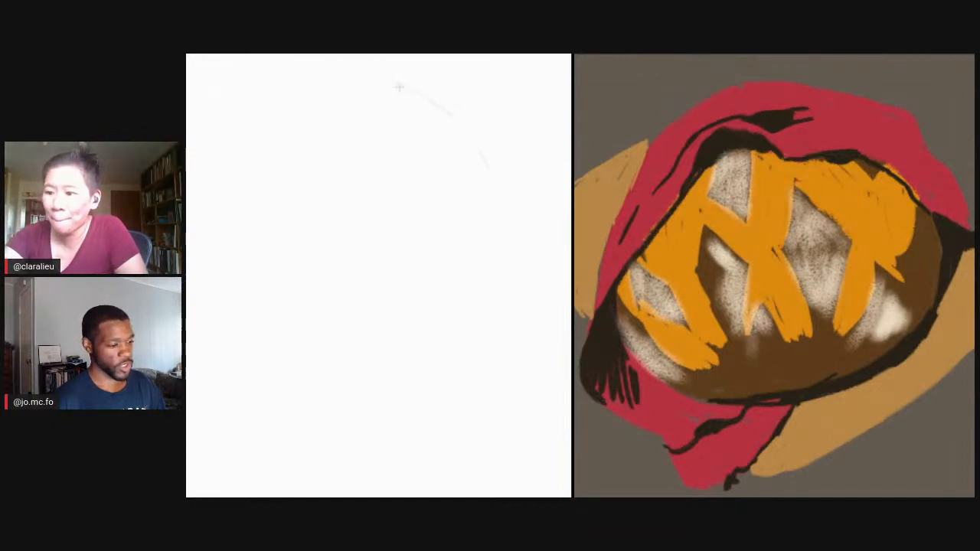
- Sketch the broad arched canopy outline of a new tree in light reddish-brown pencil on the blank canvas area
left_click_drag(398, 87, 488, 168)
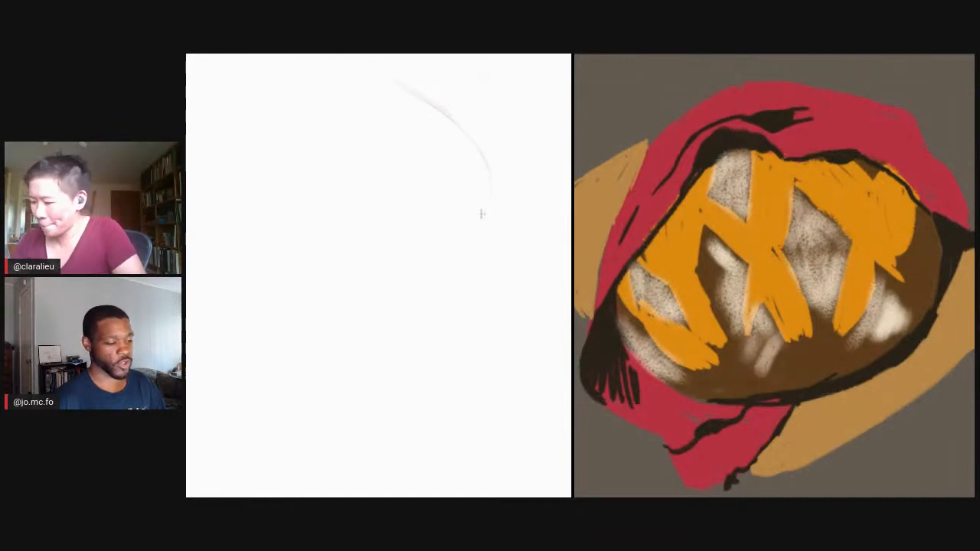
mouse_move(487, 213)
left_mouse_down()
mouse_move(446, 212)
mouse_move(385, 160)
mouse_move(331, 143)
mouse_move(338, 147)
mouse_move(299, 117)
left_mouse_up()
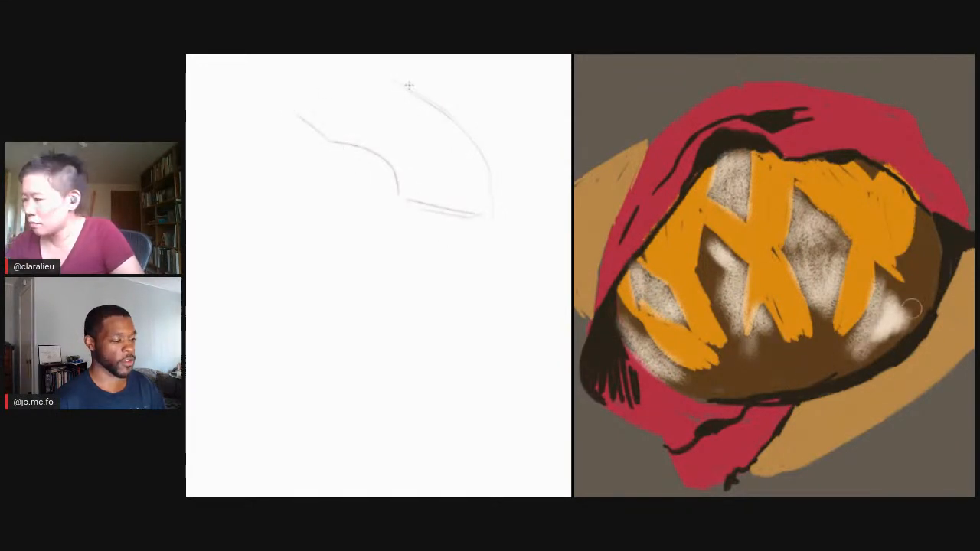
mouse_move(409, 86)
left_mouse_down()
mouse_move(315, 72)
mouse_move(306, 121)
left_mouse_up()
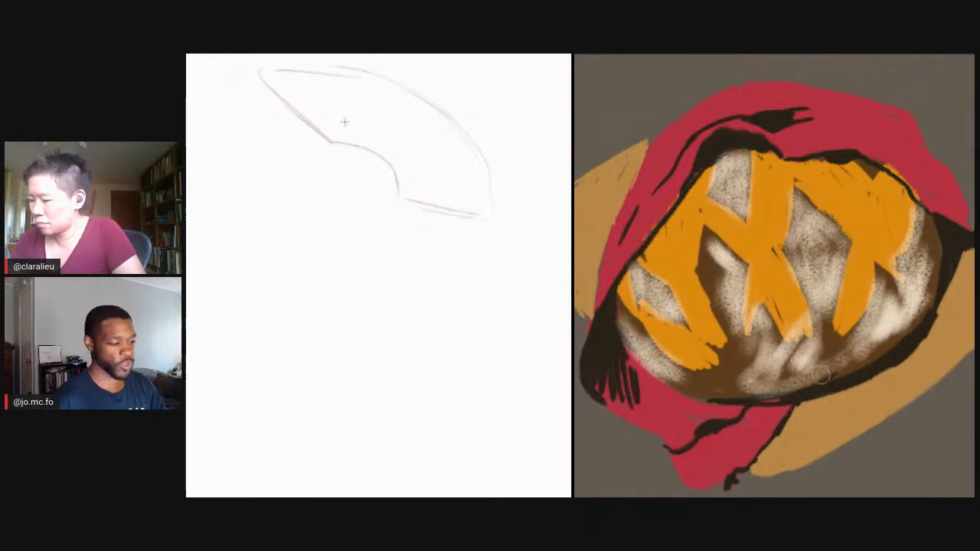
- Sketch the upper trunk section beneath the canopy, with inner contour lines and a rounded bulge below it
left_click_drag(396, 163, 384, 262)
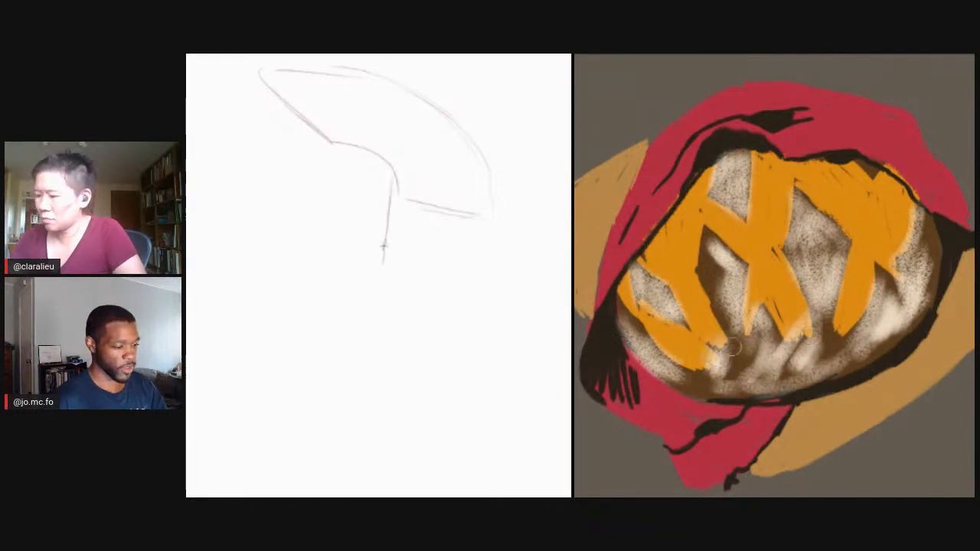
left_click_drag(394, 179, 385, 259)
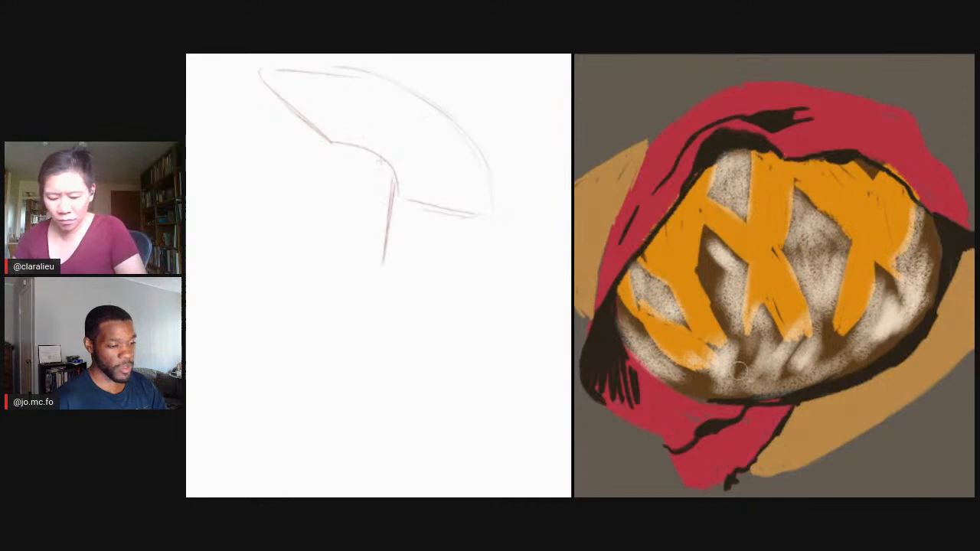
mouse_move(381, 166)
left_mouse_down()
mouse_move(376, 278)
mouse_move(340, 260)
mouse_move(368, 183)
mouse_move(341, 238)
mouse_move(344, 254)
mouse_move(354, 150)
left_mouse_up()
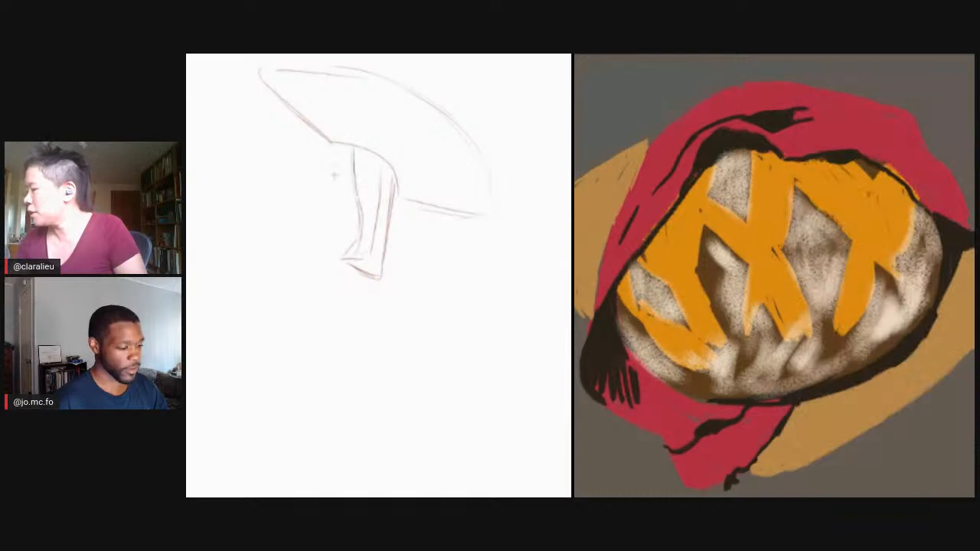
left_click_drag(330, 202, 339, 276)
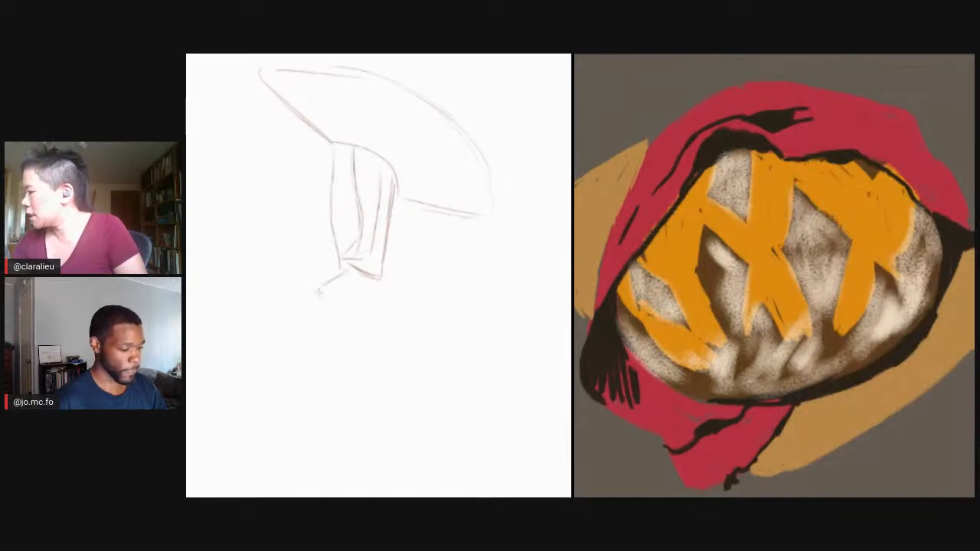
mouse_move(338, 273)
left_mouse_down()
mouse_move(330, 280)
mouse_move(348, 365)
left_mouse_up()
- Scale the new tree sketch down slightly to leave room for the lower trunk
key("ctrl+t")
mouse_move(255, 62)
left_mouse_down()
mouse_move(335, 164)
mouse_move(320, 130)
left_mouse_up()
key("Return")
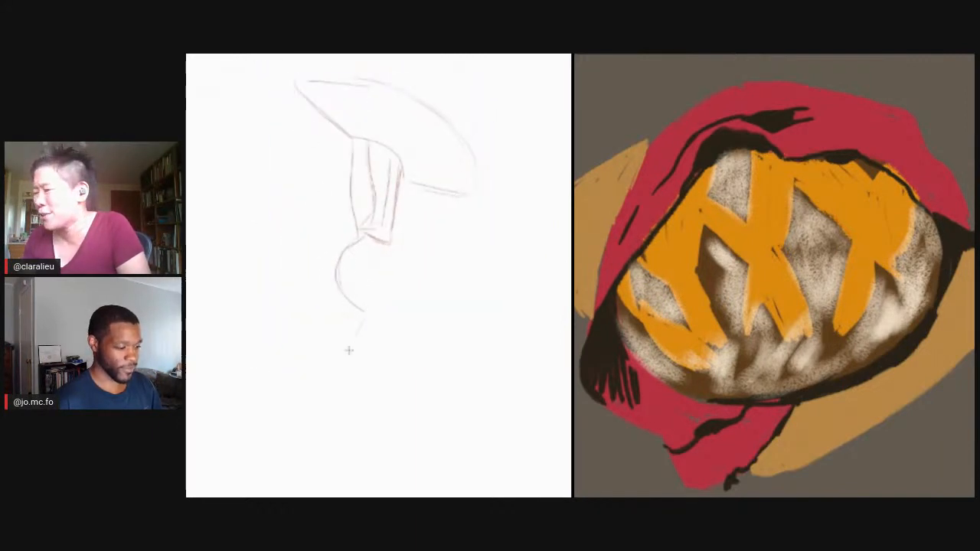
- Sketch the twisting lower trunk lines and the inner curve of the bulge, undoing the trial stroke for the trunk's left side
left_click_drag(363, 322, 322, 415)
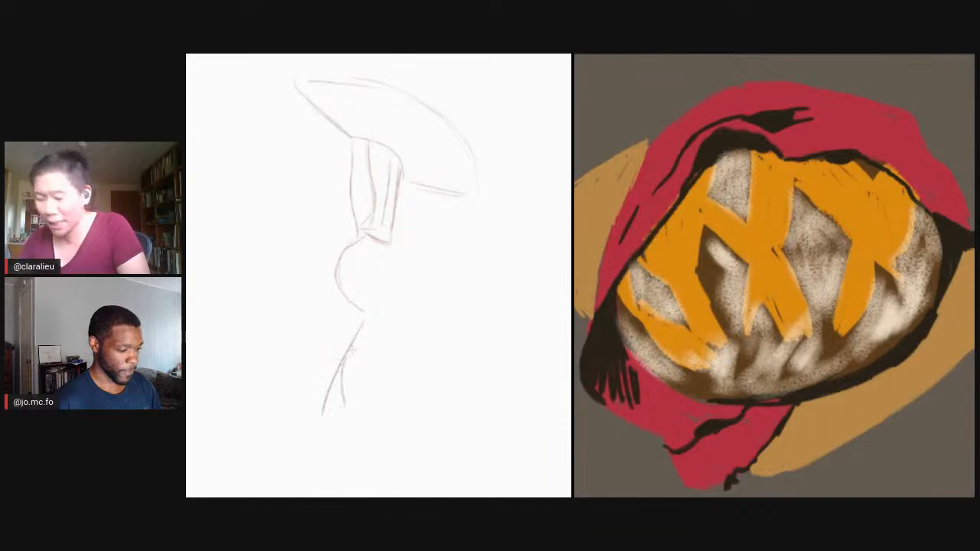
mouse_move(352, 351)
left_mouse_down()
mouse_move(365, 314)
mouse_move(339, 279)
left_mouse_up()
mouse_move(351, 240)
left_mouse_down()
mouse_move(369, 315)
mouse_move(349, 245)
left_mouse_up()
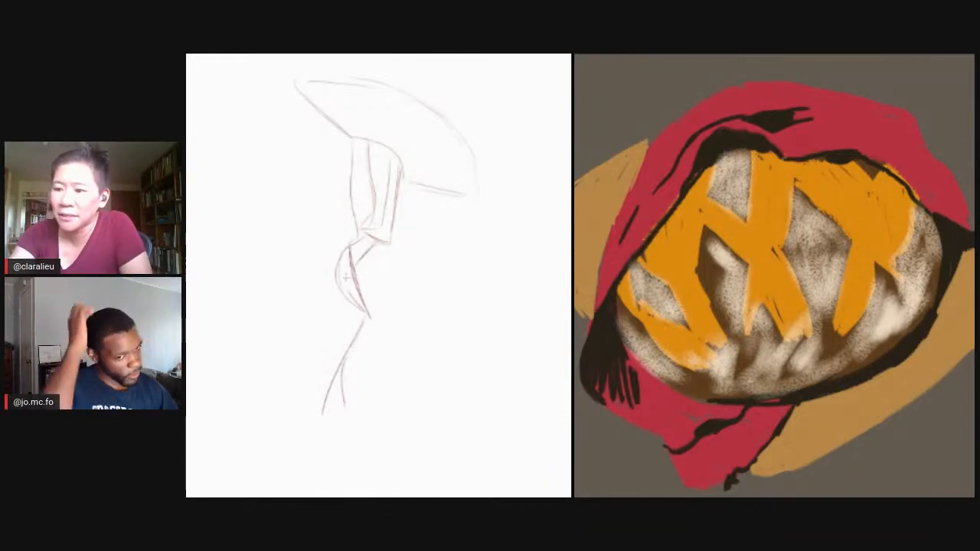
left_click_drag(341, 297, 310, 353)
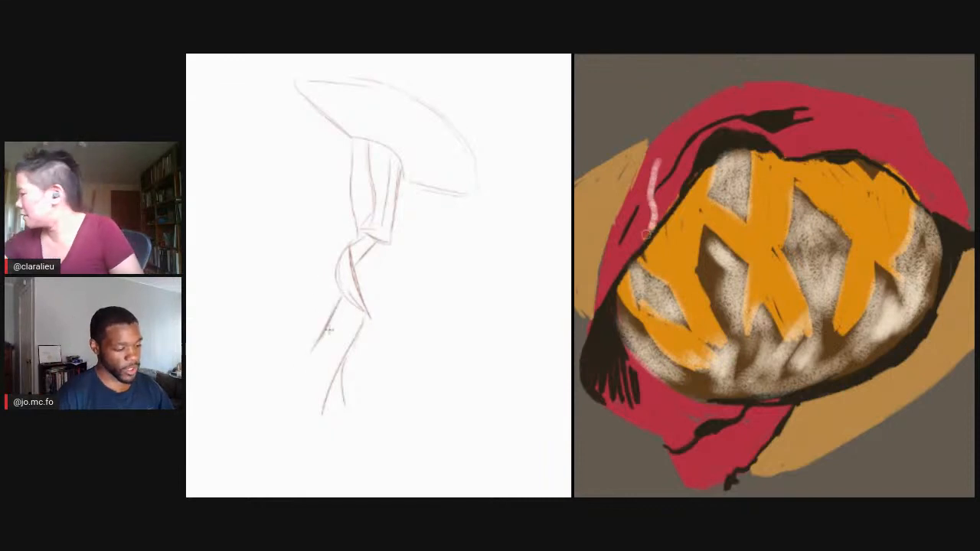
key("ctrl+z")
key("ctrl+z")
- Sketch the lower trunk's left side and the angular root shapes spreading at its foot
left_click_drag(341, 307, 301, 375)
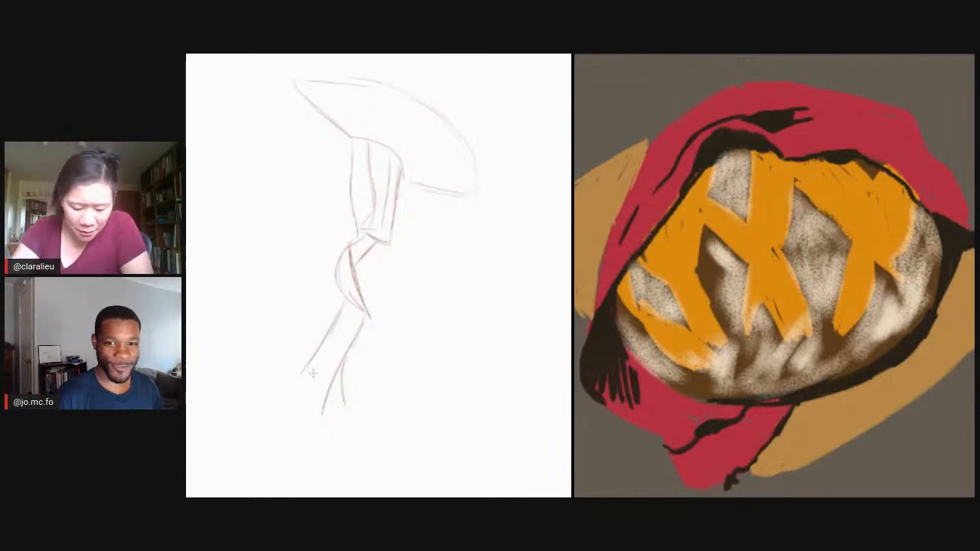
left_click_drag(350, 311, 307, 356)
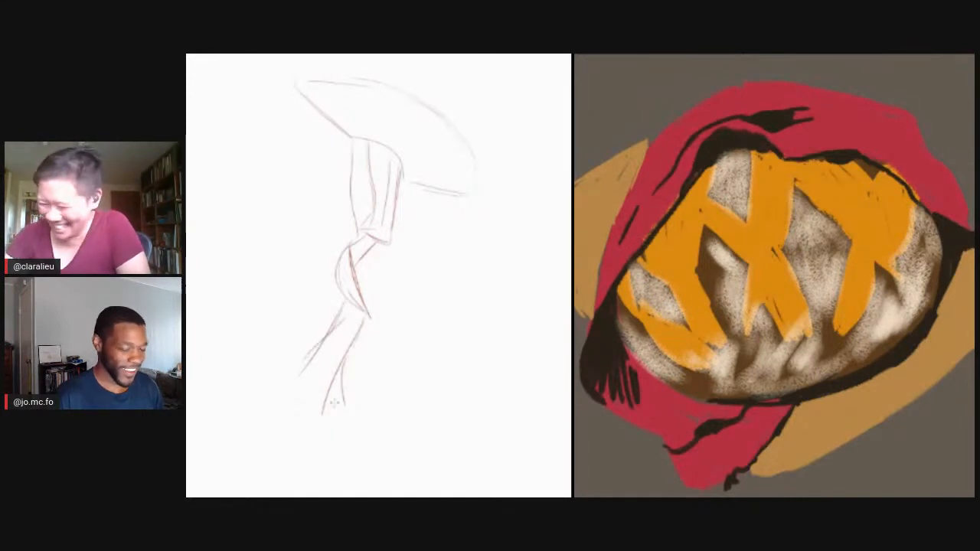
mouse_move(339, 387)
left_mouse_down()
mouse_move(333, 419)
mouse_move(395, 423)
left_mouse_up()
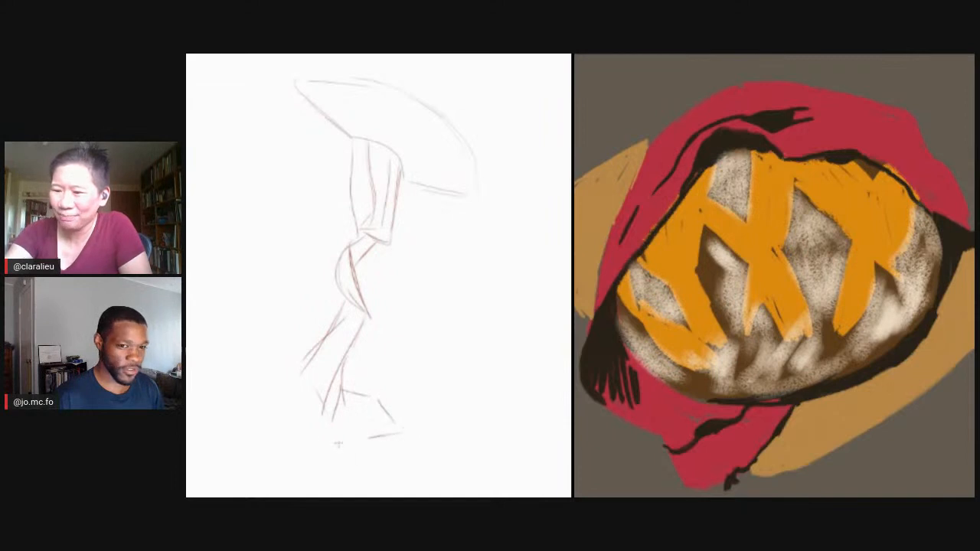
mouse_move(303, 360)
left_mouse_down()
mouse_move(265, 376)
mouse_move(271, 366)
mouse_move(289, 384)
mouse_move(242, 421)
mouse_move(273, 426)
left_mouse_up()
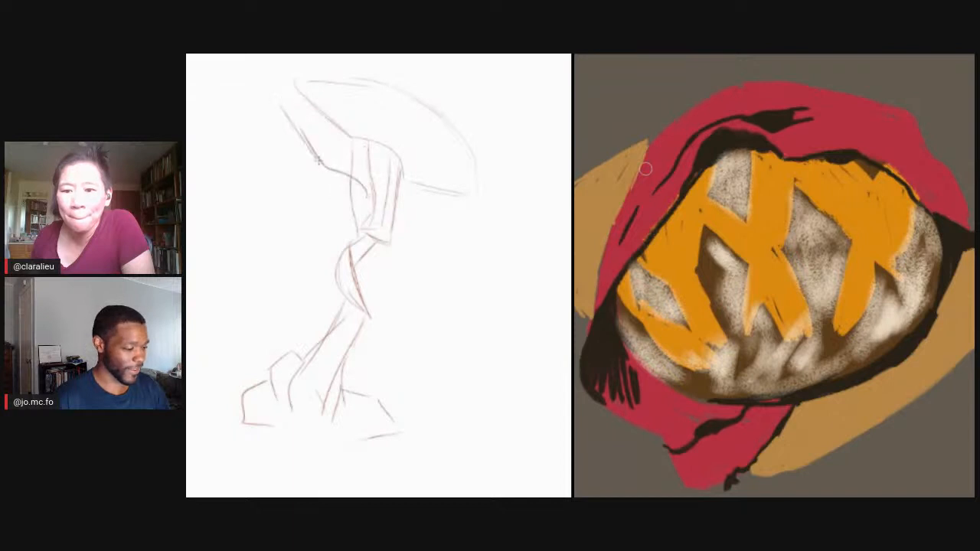
- Scale the whole tree sketch down again and fit it within the canvas
key("ctrl+t")
left_click_drag(242, 73, 280, 139)
left_click_drag(318, 182, 317, 159)
key("Return")
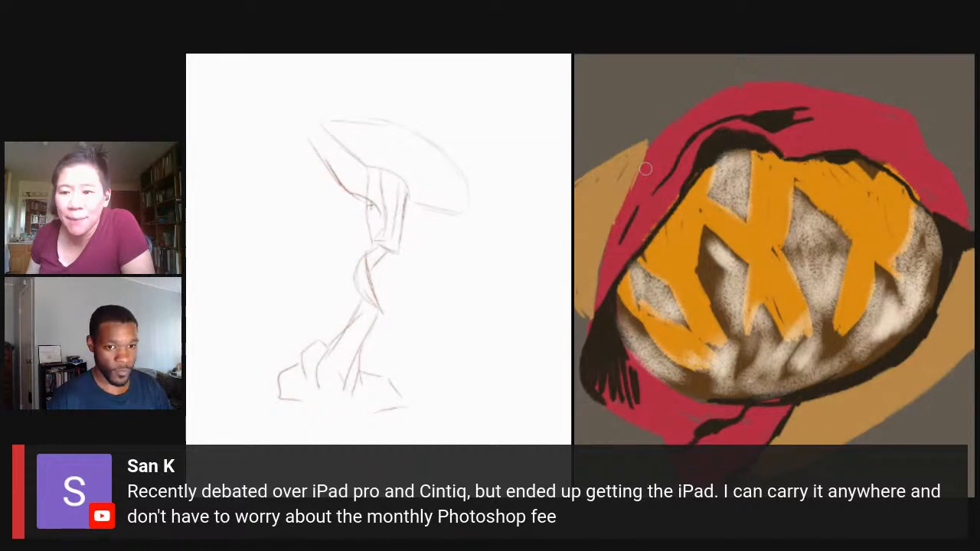
- Darken the upper trunk's right edge and sketch fork lines with a branch reaching right under the canopy
key("ctrl+plus")
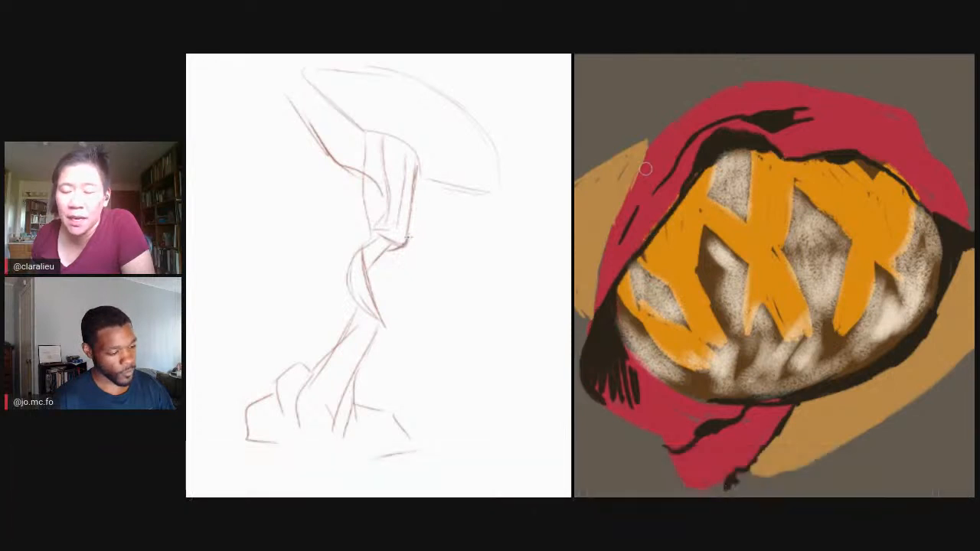
left_click_drag(415, 193, 419, 139)
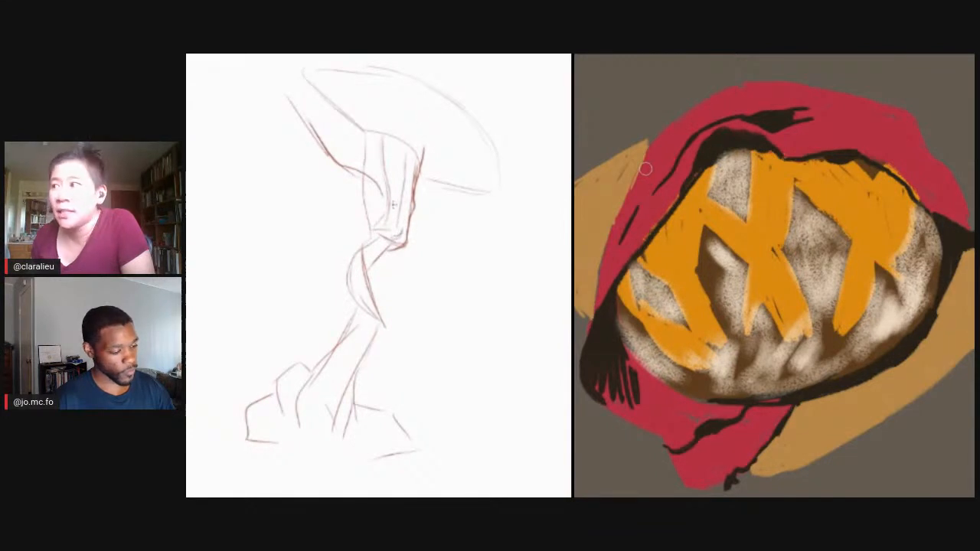
mouse_move(394, 203)
left_mouse_down()
mouse_move(412, 129)
mouse_move(335, 143)
left_mouse_up()
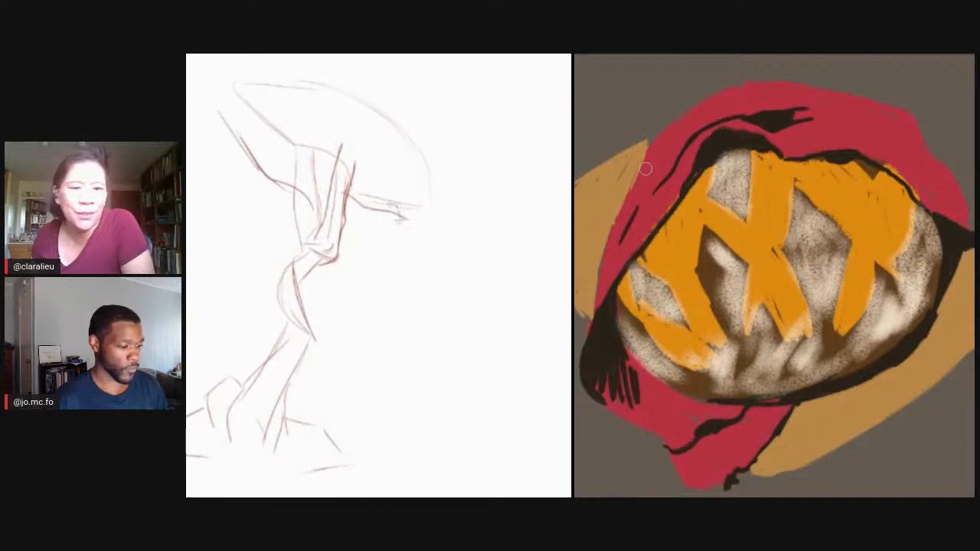
- Sketch an irregular, bumpy foliage outline around the canopy's right end and over its top
left_click_drag(434, 228, 444, 230)
left_click_drag(433, 202, 435, 225)
mouse_move(372, 103)
left_mouse_down()
mouse_move(409, 133)
mouse_move(406, 105)
mouse_move(410, 156)
mouse_move(428, 173)
mouse_move(427, 203)
mouse_move(443, 251)
left_mouse_up()
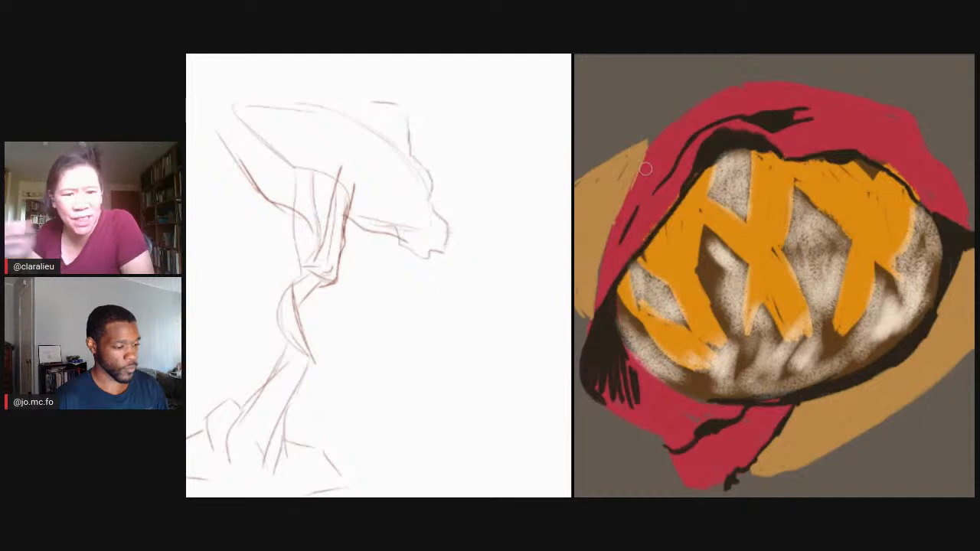
mouse_move(430, 201)
left_mouse_down()
mouse_move(429, 166)
mouse_move(409, 144)
left_mouse_up()
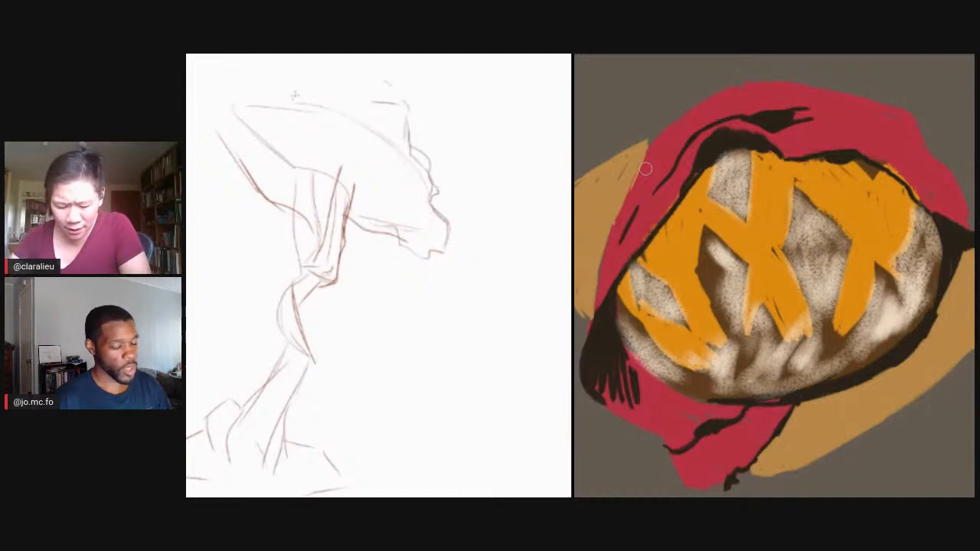
mouse_move(375, 100)
left_mouse_down()
mouse_move(326, 59)
mouse_move(273, 77)
mouse_move(340, 55)
mouse_move(283, 68)
mouse_move(264, 89)
left_mouse_up()
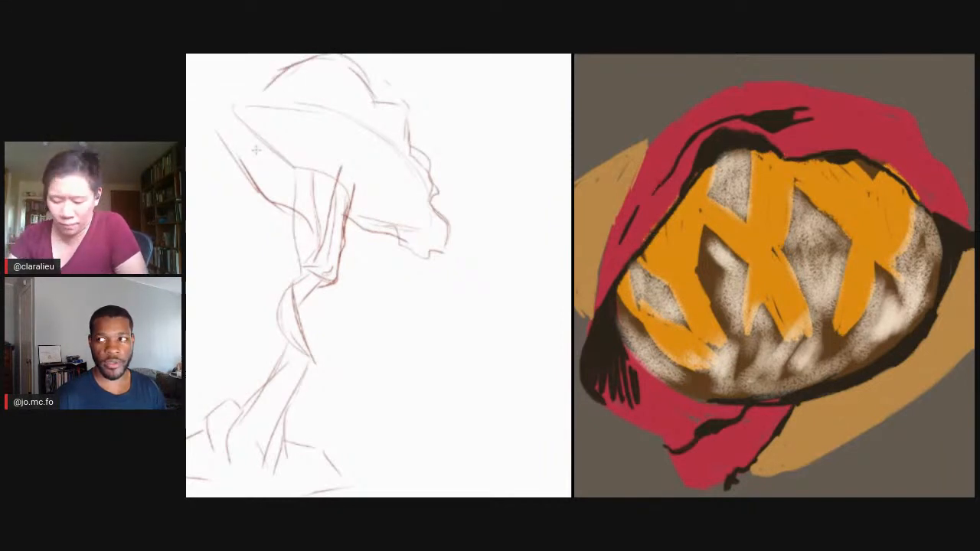
- Extend the sketched canopy and branch lines to the left, and paint short cream marks on the red band's upper left
left_click_drag(640, 178, 668, 202)
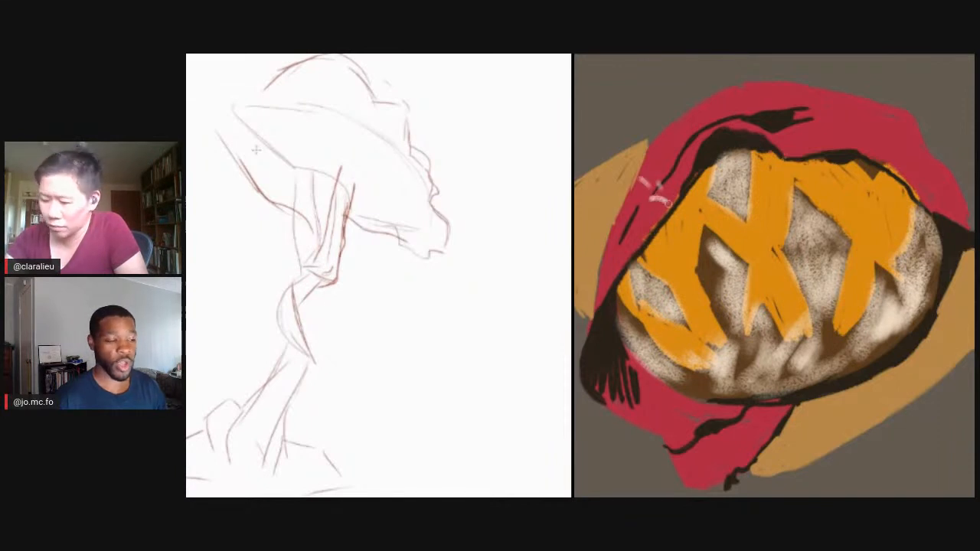
mouse_move(254, 81)
left_mouse_down()
mouse_move(281, 101)
mouse_move(264, 80)
left_mouse_up()
left_click_drag(731, 88, 751, 106)
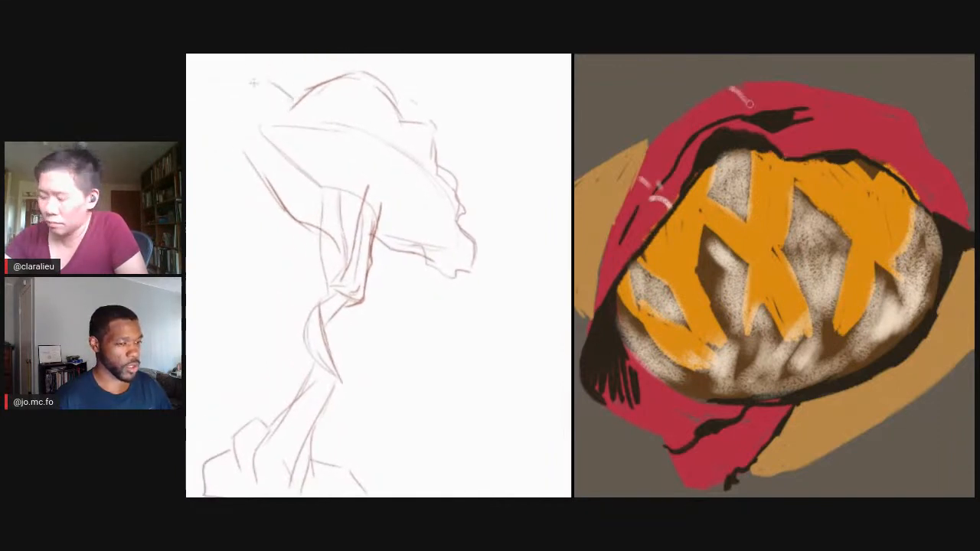
left_click_drag(264, 79, 226, 90)
left_click_drag(751, 105, 754, 121)
left_click_drag(264, 184, 211, 122)
mouse_move(248, 164)
left_mouse_down()
mouse_move(216, 126)
mouse_move(254, 170)
left_mouse_up()
- Paint thin branching cream lines across the top and upper right of the red band
mouse_move(799, 124)
left_mouse_down()
mouse_move(861, 120)
mouse_move(881, 150)
mouse_move(881, 103)
mouse_move(920, 141)
left_mouse_up()
left_click_drag(824, 135, 836, 148)
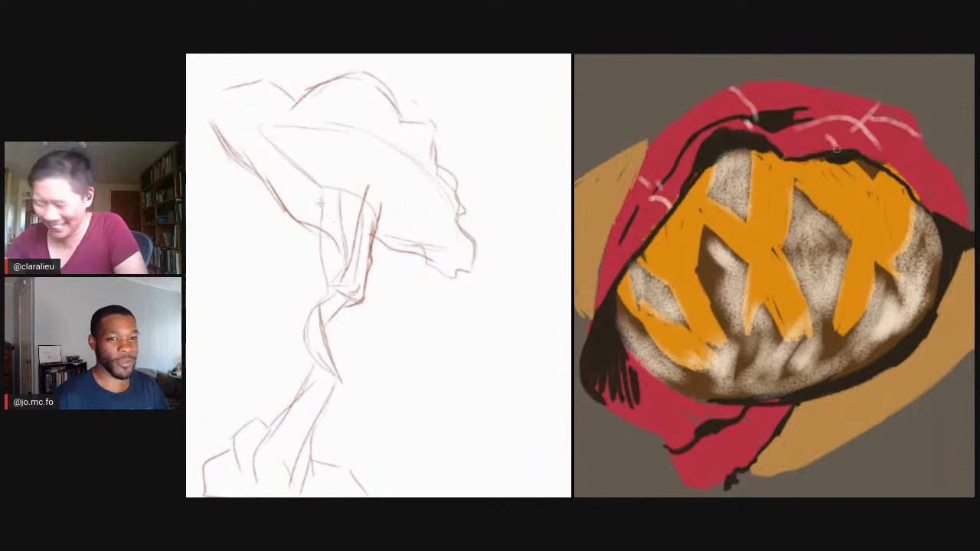
left_click_drag(923, 187, 947, 216)
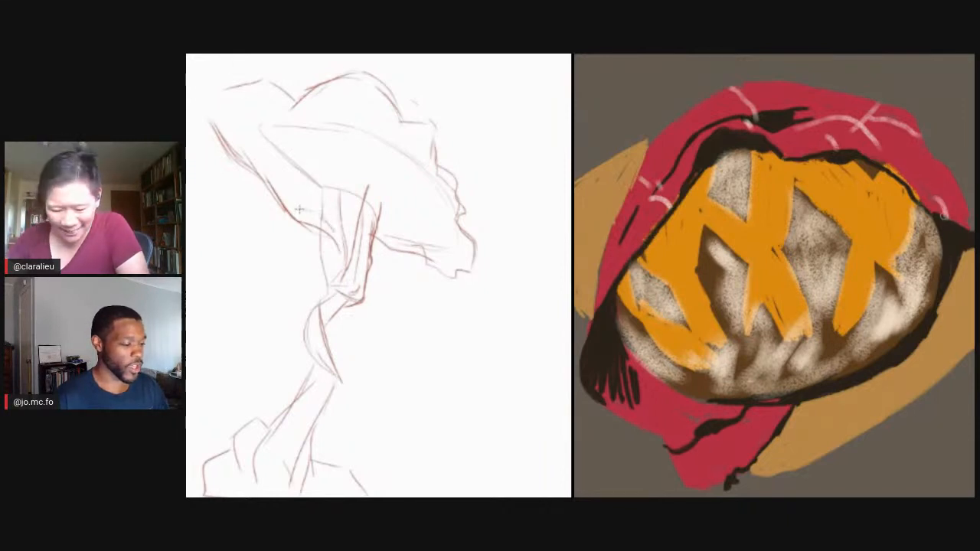
left_click_drag(818, 89, 817, 105)
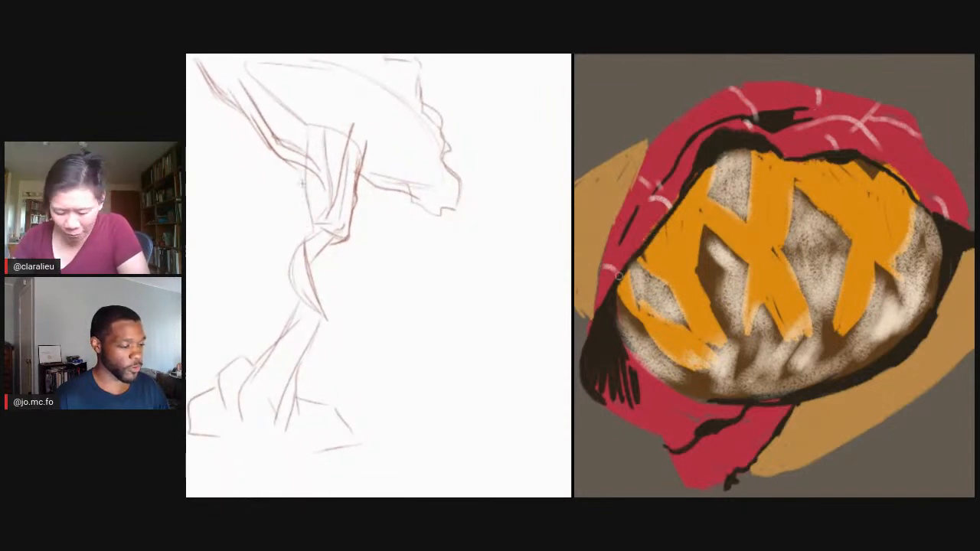
- Paint thin branching cream lines across the red band's lower left and down its lower tail
left_click_drag(674, 391, 647, 417)
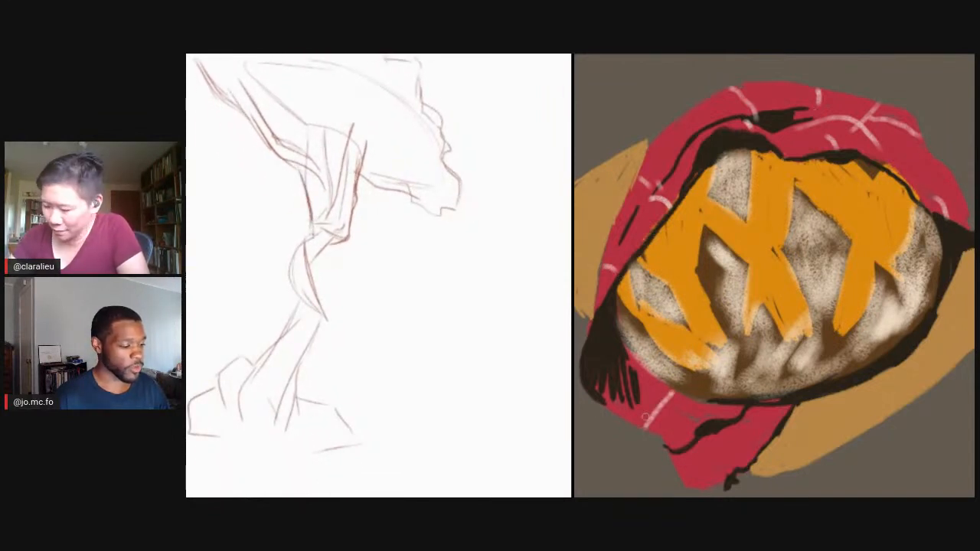
mouse_move(611, 354)
left_mouse_down()
mouse_move(683, 406)
mouse_move(734, 405)
left_mouse_up()
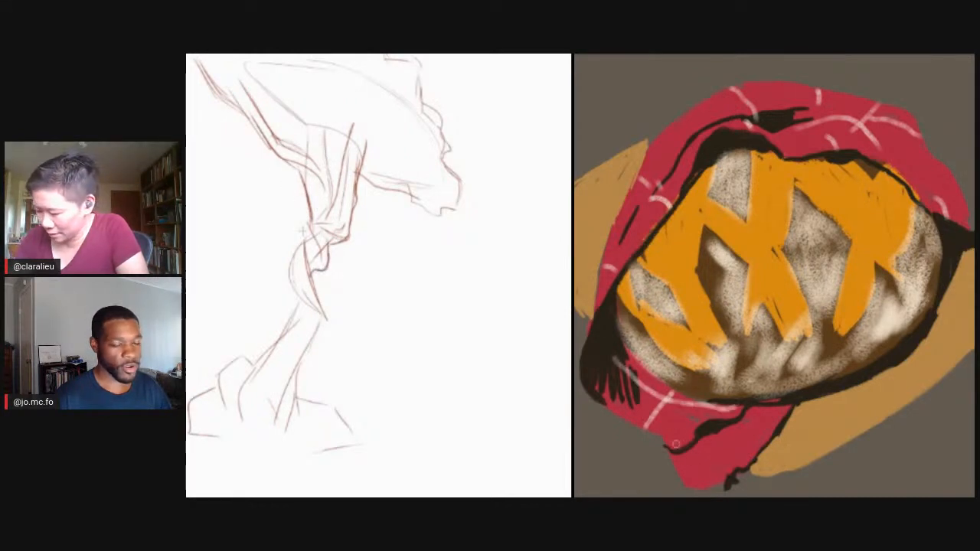
left_click_drag(676, 444, 741, 462)
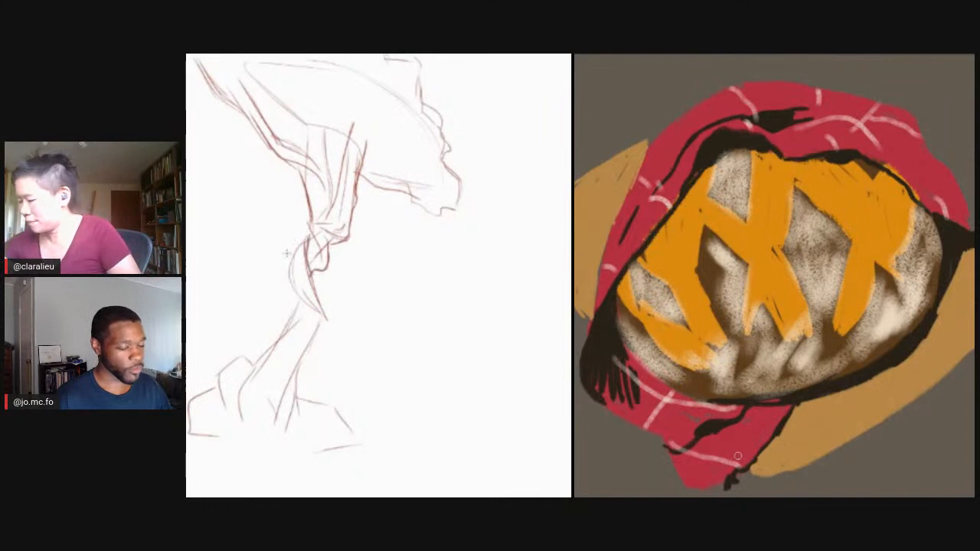
key("ctrl+z")
left_click_drag(679, 456, 736, 469)
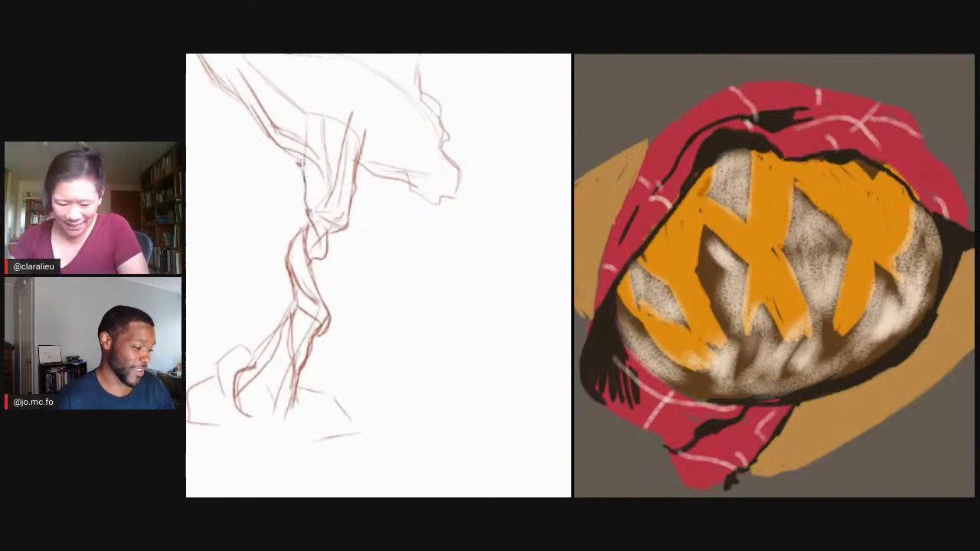
- Choose a dark orange (H 31, S 98, B 64) and dab shading onto the upper part of the left orange strip
left_click_drag(309, 213, 314, 256)
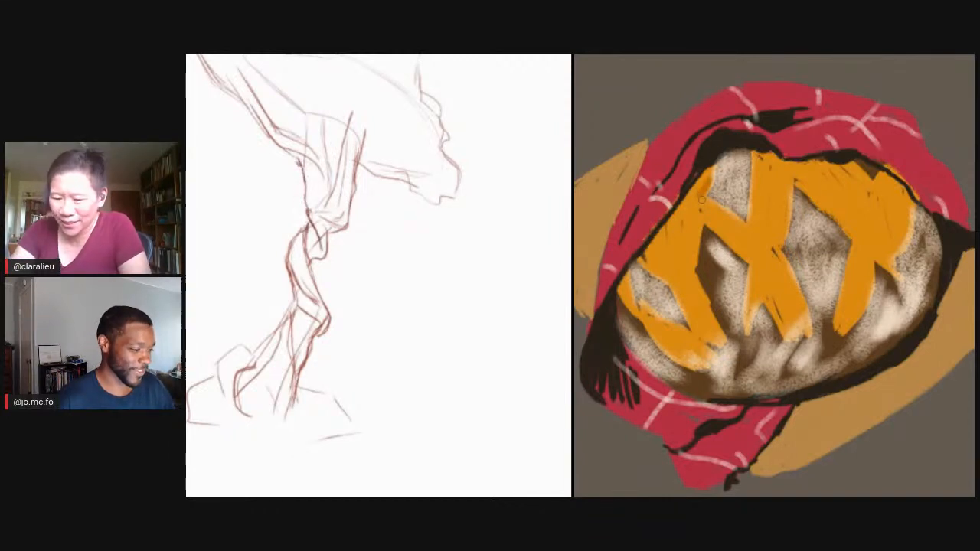
key("n")
key("Return")
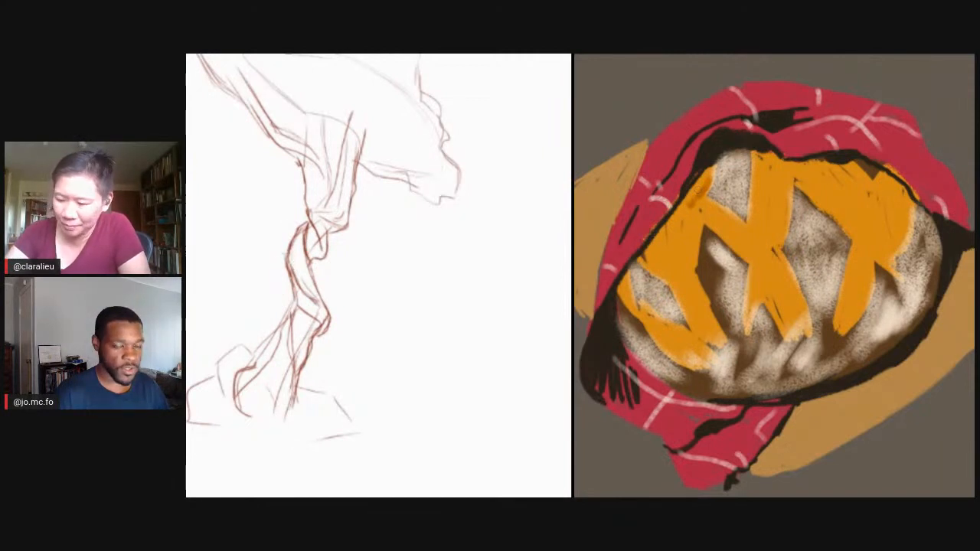
key("n")
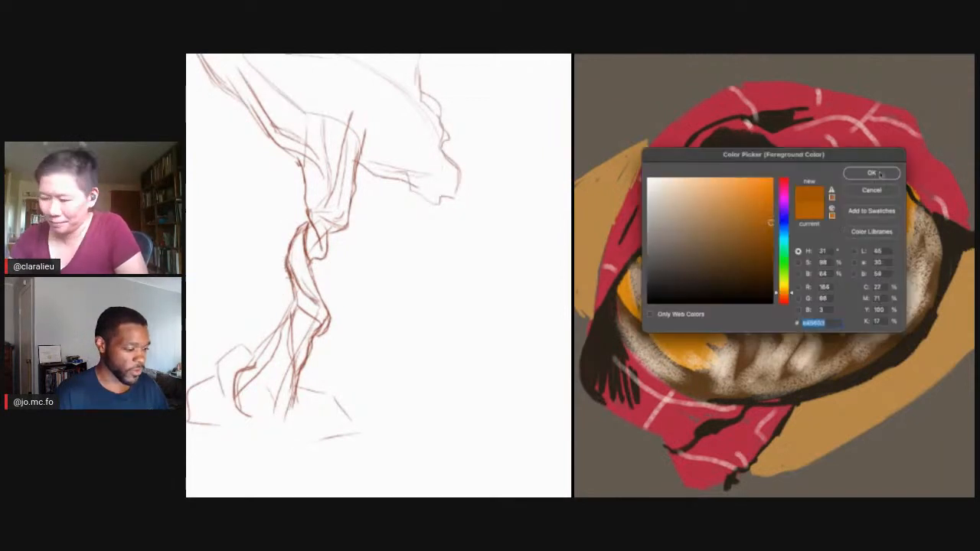
key("Return")
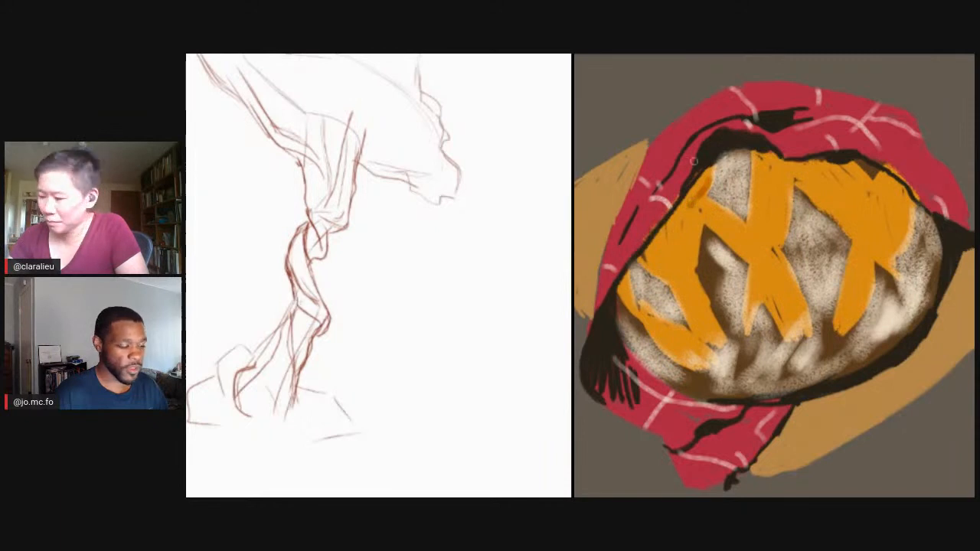
left_click_drag(693, 219, 700, 226)
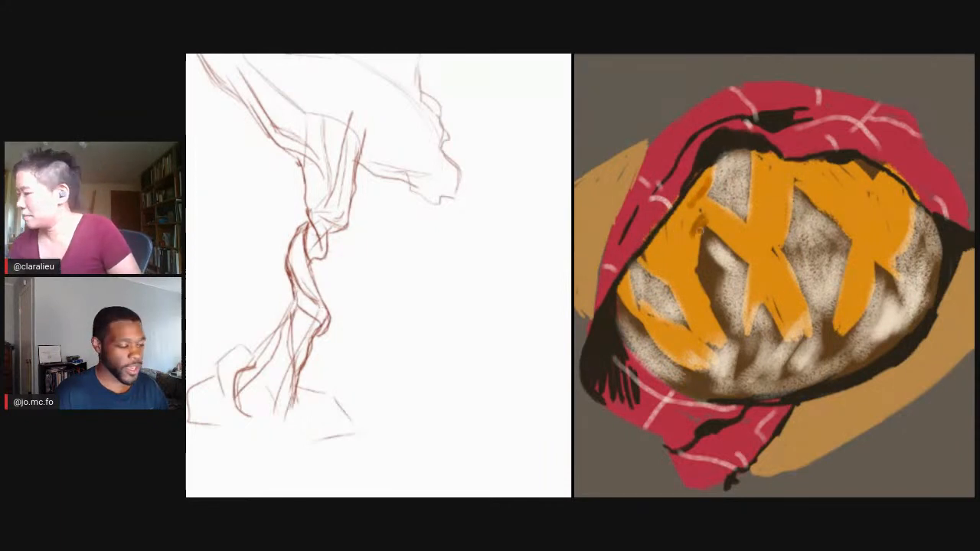
- Reduce the painting brush size to 25 px
key("F5")
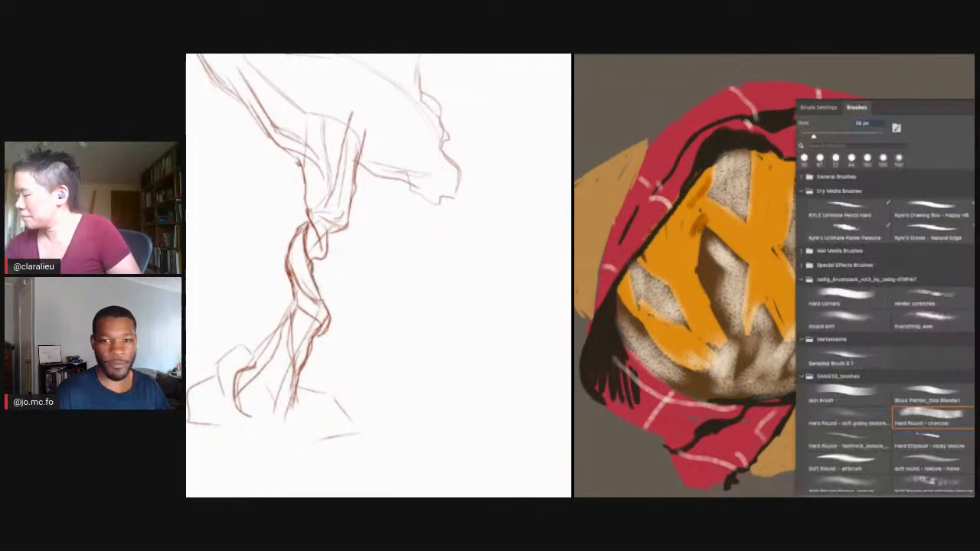
key("bracketleft")
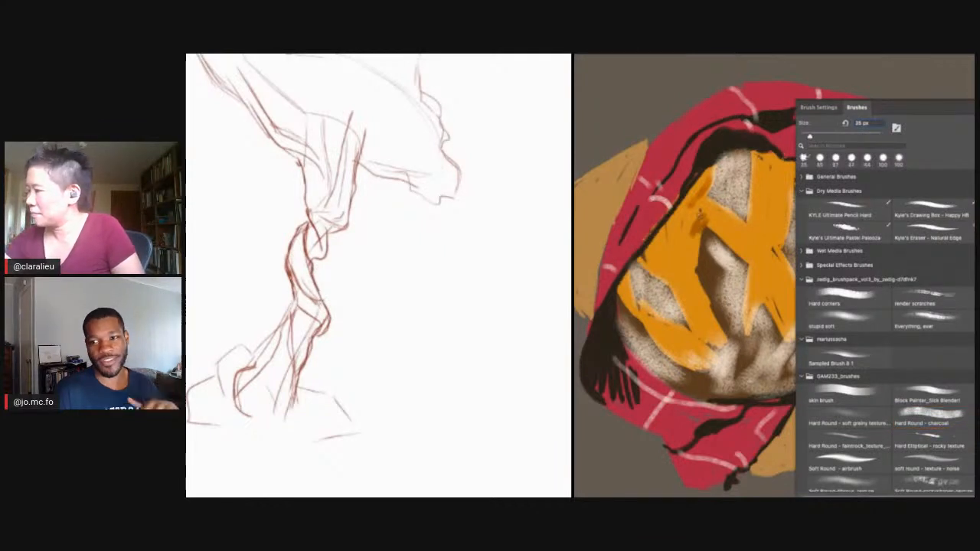
key("F5")
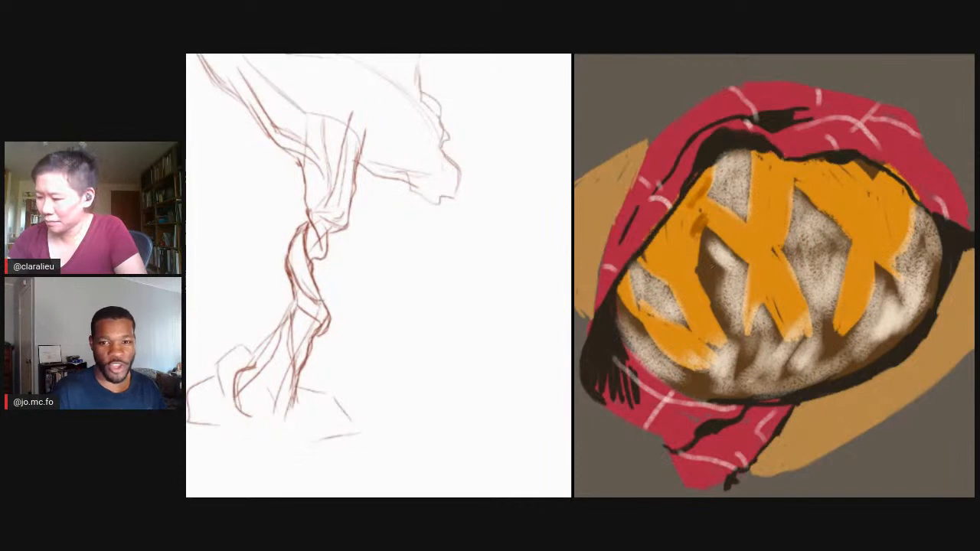
- Strengthen the contours of the tree's upper-left branch with repeated reddish-brown pencil strokes running down to the trunk
scroll(285, 208, "down", 2)
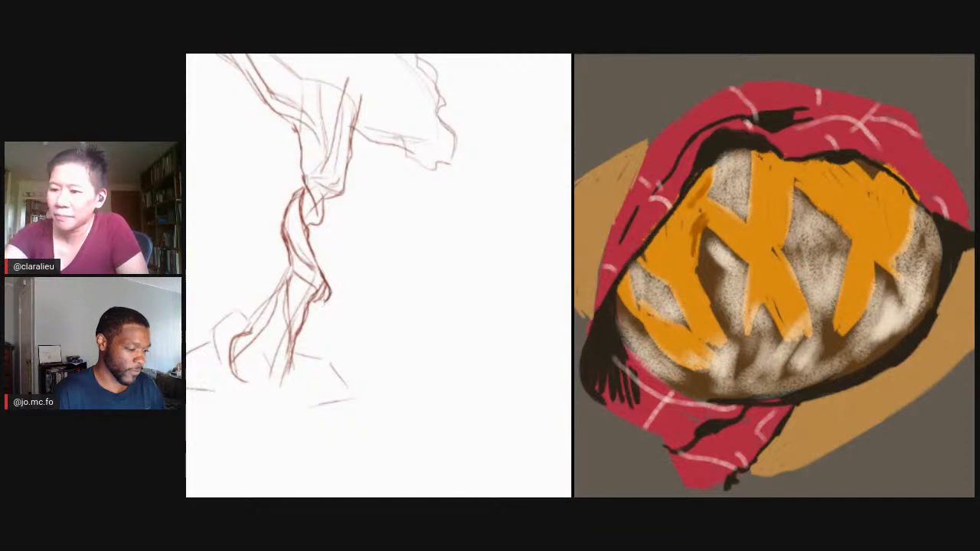
scroll(316, 305, "up", 3)
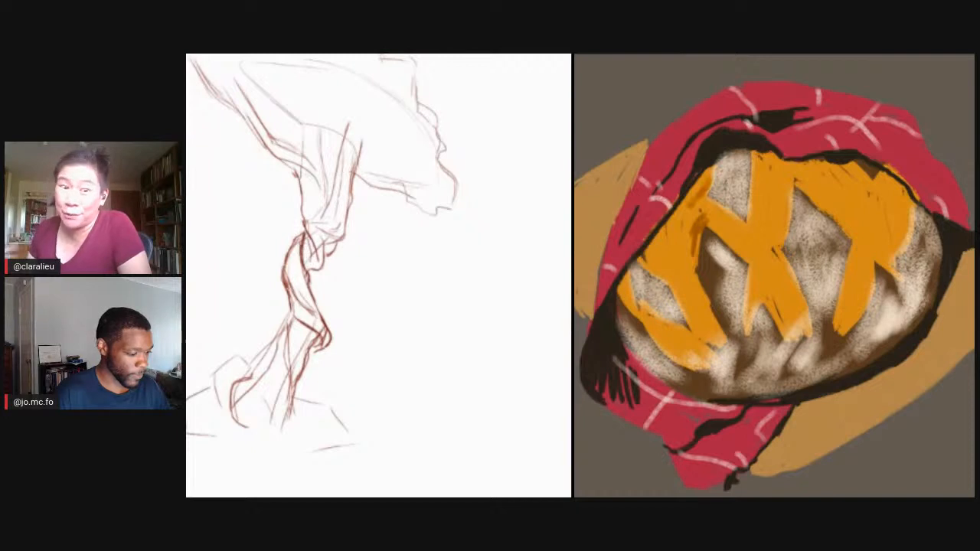
scroll(378, 276, "down", 2)
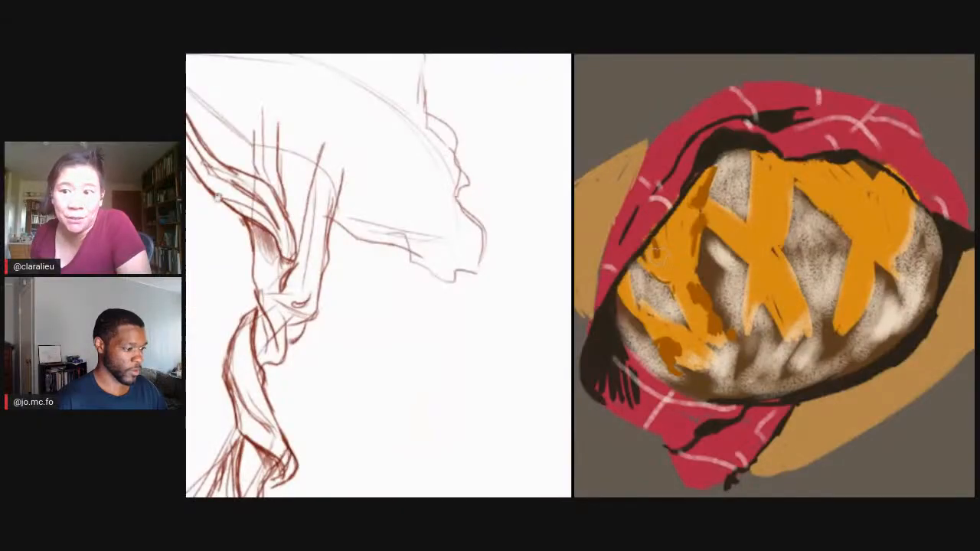
mouse_move(217, 197)
left_mouse_down()
mouse_move(251, 304)
mouse_move(285, 321)
left_mouse_up()
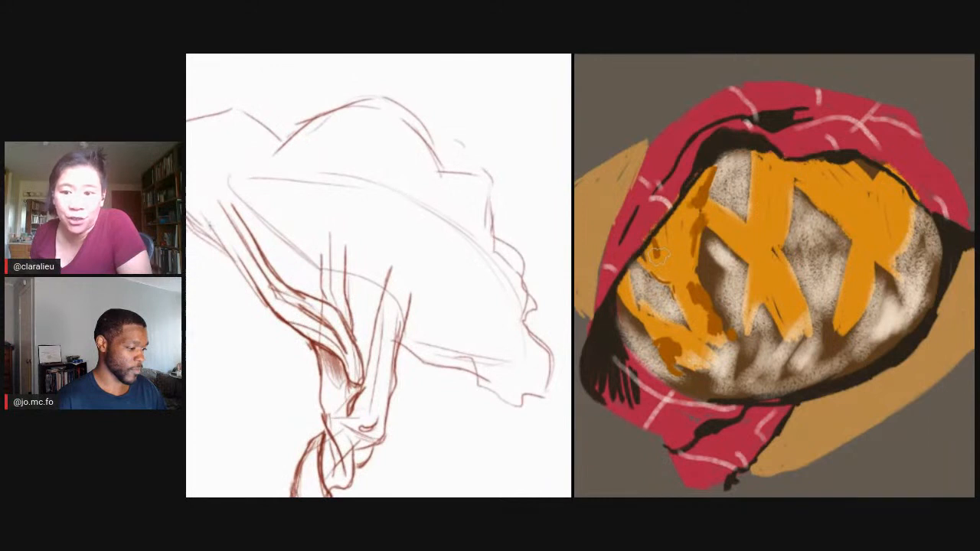
mouse_move(240, 265)
left_mouse_down()
mouse_move(191, 182)
mouse_move(259, 290)
left_mouse_up()
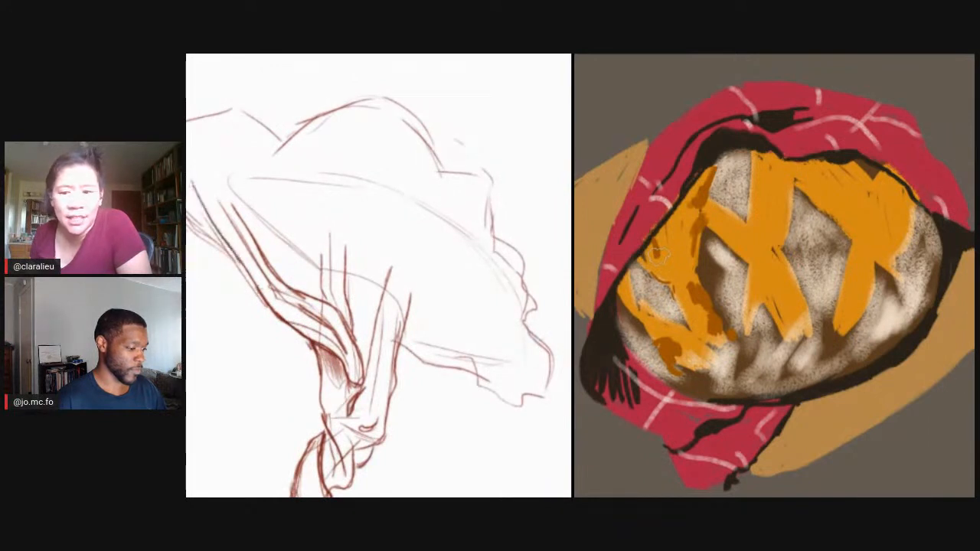
mouse_move(187, 183)
left_mouse_down()
mouse_move(231, 254)
mouse_move(196, 223)
left_mouse_up()
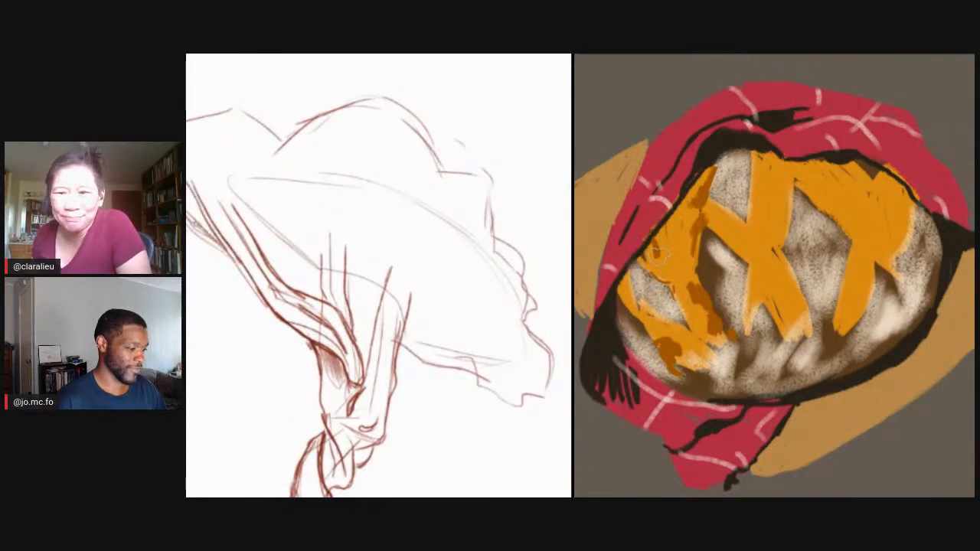
left_click_drag(237, 270, 188, 223)
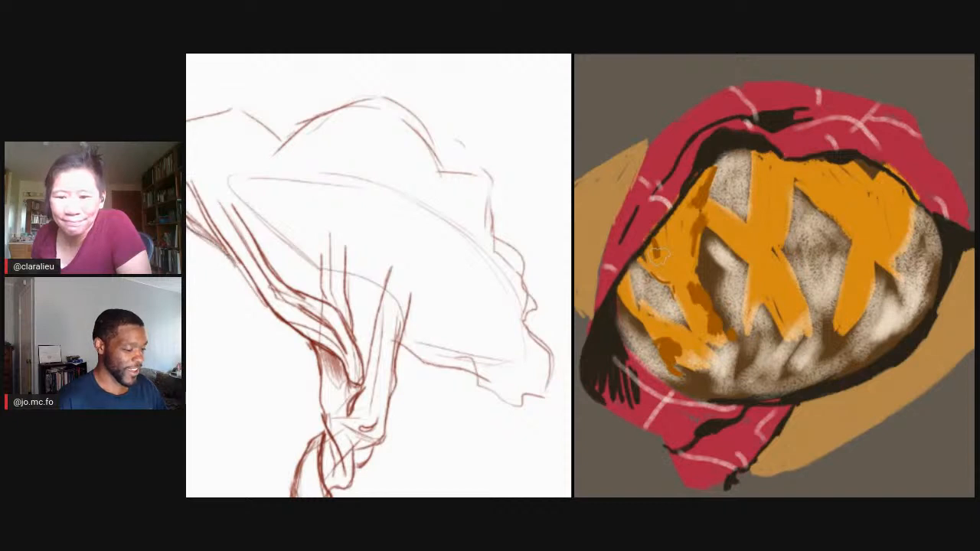
left_click_drag(228, 257, 272, 322)
left_click_drag(315, 355, 258, 301)
mouse_move(290, 352)
left_mouse_down()
mouse_move(266, 302)
mouse_move(211, 256)
mouse_move(215, 268)
left_mouse_up()
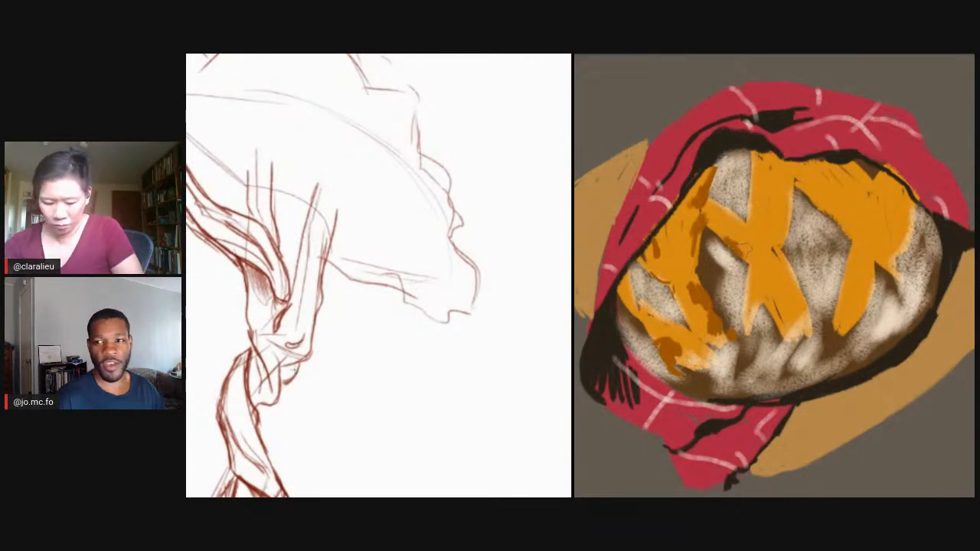
- Shade the central orange strip with dark orange patches and sketch short vertical lines above the trunk's fork
mouse_move(761, 199)
left_mouse_down()
mouse_move(762, 187)
mouse_move(781, 193)
mouse_move(786, 175)
mouse_move(751, 205)
left_mouse_up()
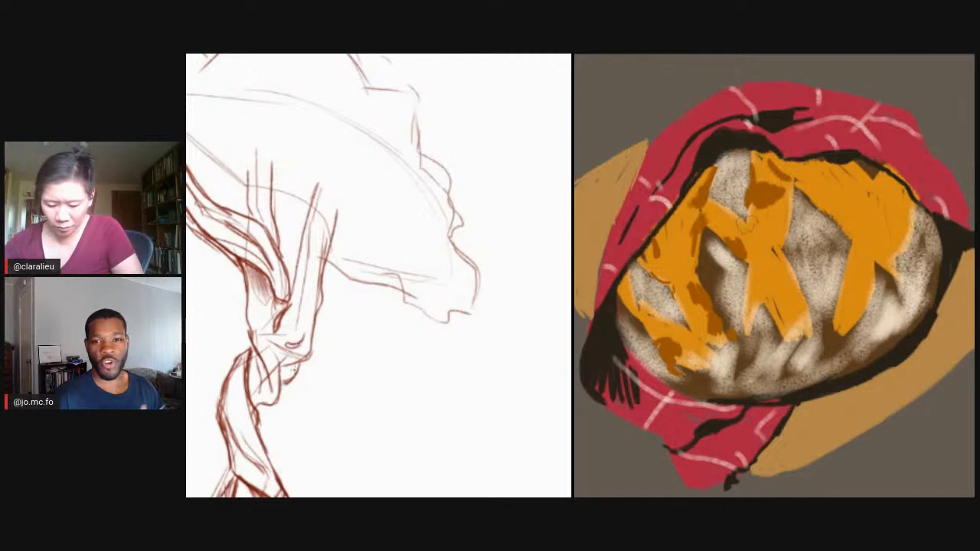
mouse_move(757, 278)
left_mouse_down()
mouse_move(772, 295)
mouse_move(751, 289)
mouse_move(749, 327)
left_mouse_up()
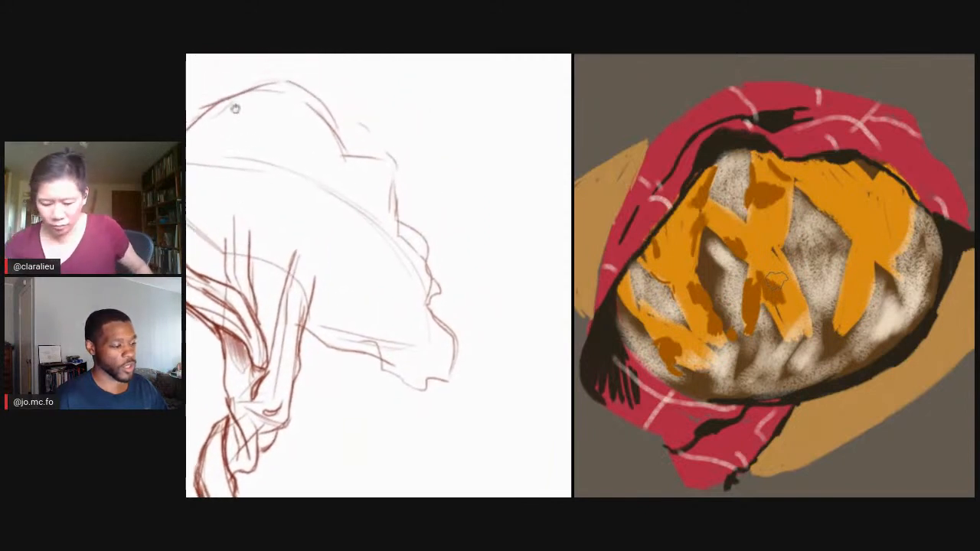
mouse_move(778, 293)
left_mouse_down()
mouse_move(794, 283)
mouse_move(775, 310)
mouse_move(789, 337)
mouse_move(810, 332)
left_mouse_up()
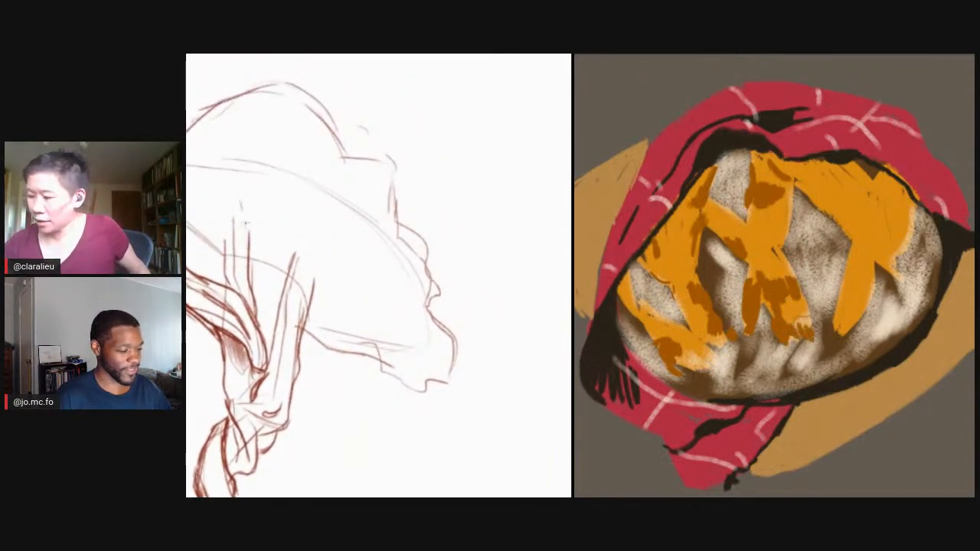
left_click_drag(242, 203, 246, 245)
left_click_drag(245, 246, 246, 191)
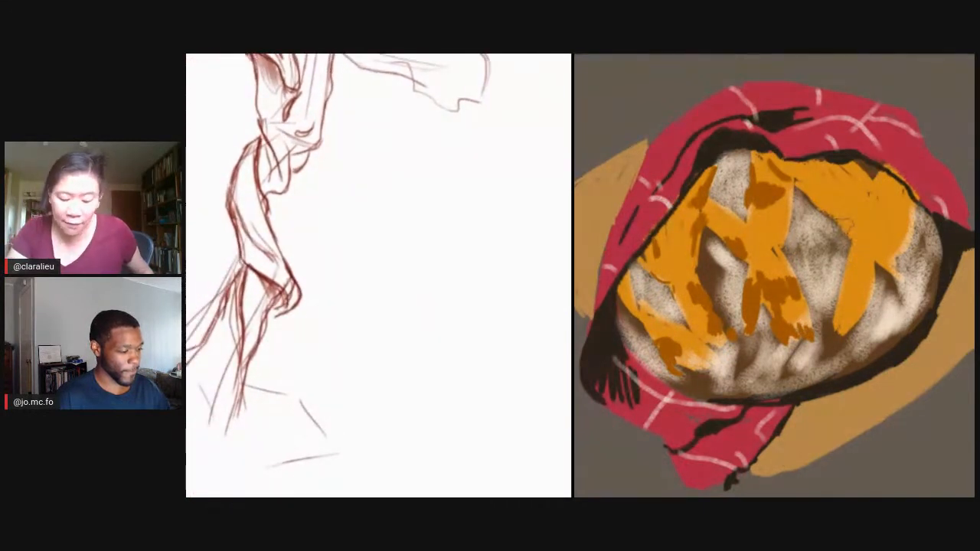
- Darken the lower trunk's bend, outline the ground ridge right of the roots, and shade the right orange strip's upper arm
left_click_drag(299, 284, 266, 324)
left_click_drag(797, 180, 851, 239)
mouse_move(268, 320)
left_mouse_down()
mouse_move(249, 366)
mouse_move(251, 328)
left_mouse_up()
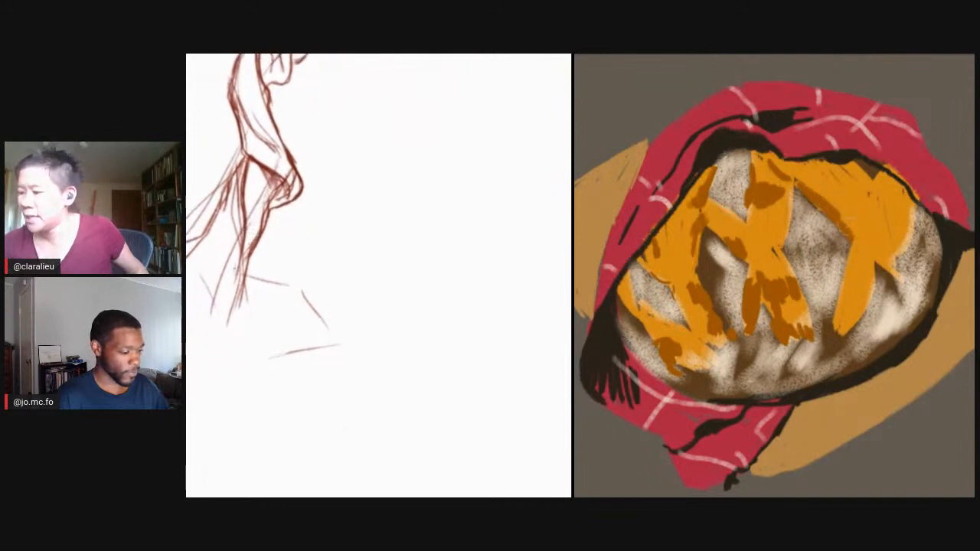
mouse_move(247, 277)
left_mouse_down()
mouse_move(302, 291)
mouse_move(331, 334)
mouse_move(315, 388)
left_mouse_up()
left_click_drag(327, 331, 301, 353)
left_click_drag(843, 175, 872, 184)
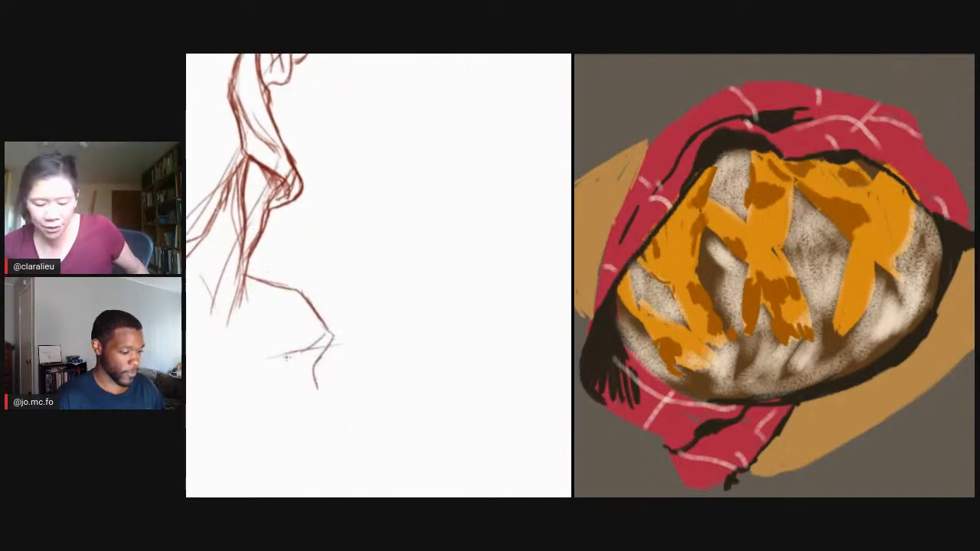
- Hatch the underside of the ground ridge and add dark orange patches near the top of the right orange strip
mouse_move(301, 353)
left_mouse_down()
mouse_move(298, 381)
mouse_move(277, 364)
mouse_move(308, 379)
left_mouse_up()
left_click_drag(876, 184, 867, 217)
left_click_drag(285, 359, 306, 376)
left_click_drag(865, 209, 863, 189)
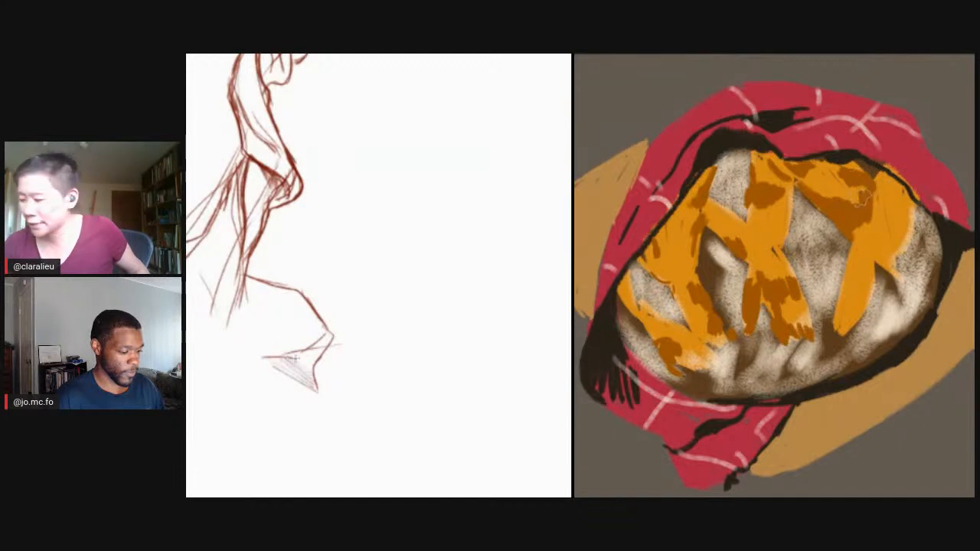
left_click_drag(293, 354, 314, 372)
left_click_drag(863, 189, 872, 172)
- Extend the hatching to the ridge's right tip and shade the right orange strip's lower leg in dark orange
left_click_drag(299, 349, 316, 359)
left_click_drag(847, 247, 845, 297)
left_click_drag(307, 344, 321, 352)
left_click_drag(847, 297, 851, 264)
left_click_drag(321, 348, 331, 334)
left_click_drag(851, 264, 863, 291)
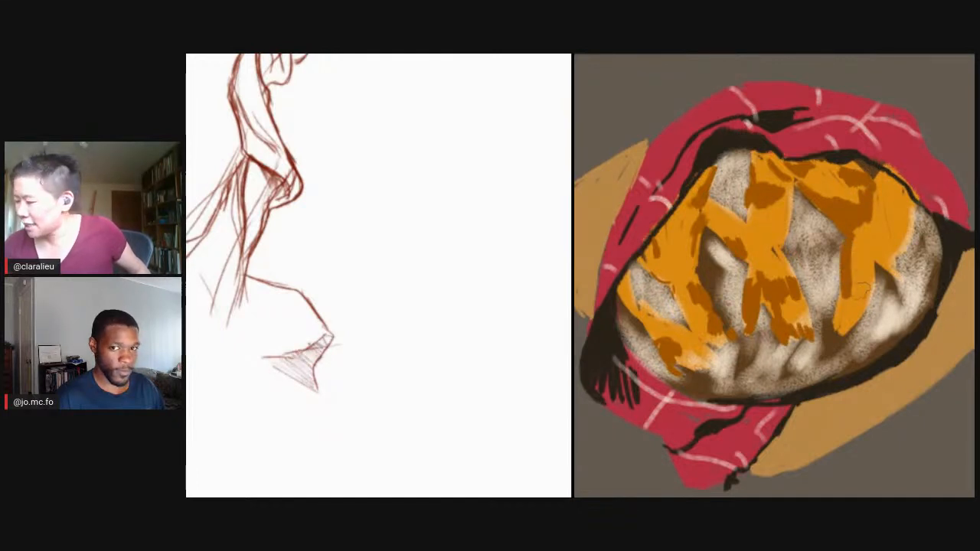
left_click_drag(281, 366, 324, 364)
left_click_drag(861, 276, 854, 311)
left_click_drag(325, 363, 342, 368)
left_click_drag(861, 308, 874, 283)
mouse_move(292, 353)
left_mouse_down()
mouse_move(360, 336)
mouse_move(349, 314)
mouse_move(390, 381)
mouse_move(345, 310)
mouse_move(303, 304)
mouse_move(270, 321)
left_mouse_up()
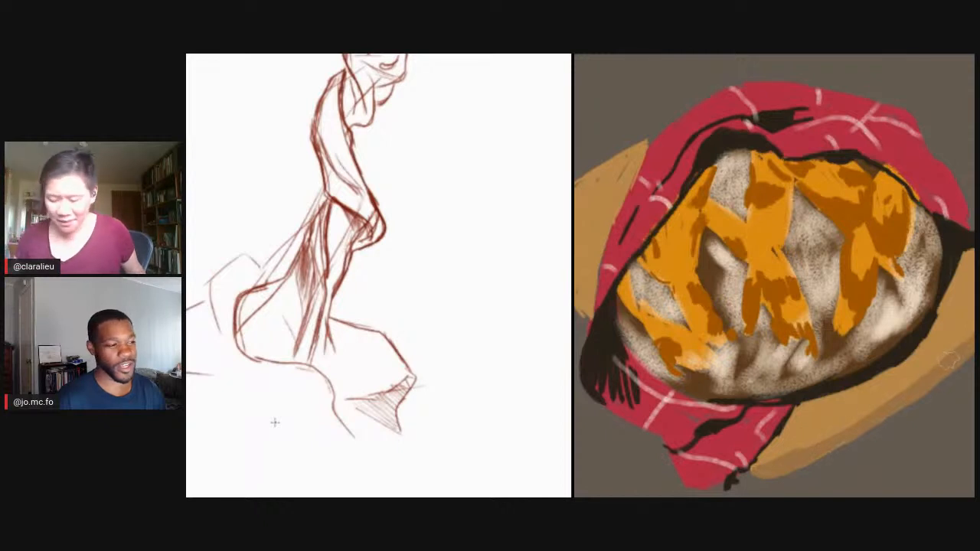
- Set the foreground colour to a tan brown with R 160, G 117, B 71
left_click_drag(310, 54, 285, 137)
left_click_drag(317, 79, 304, 163)
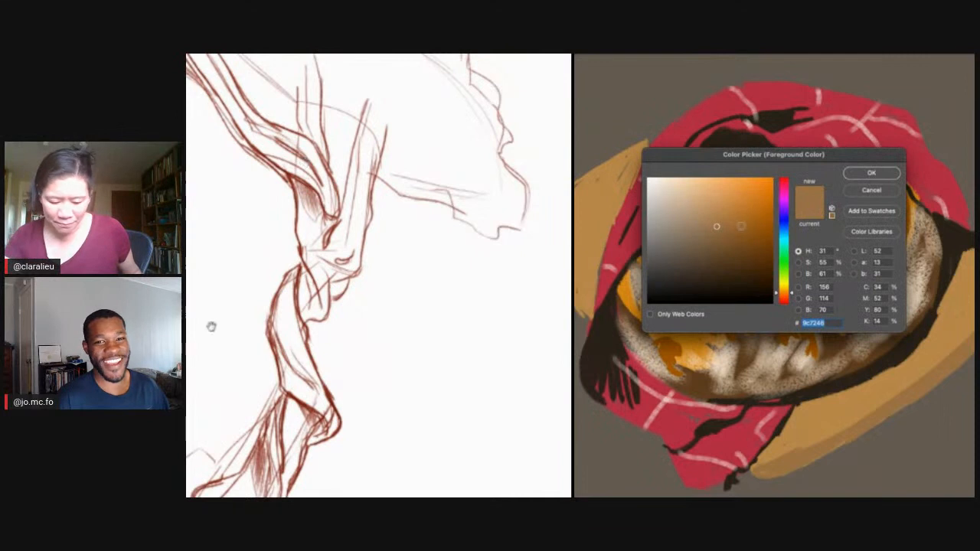
left_click_drag(212, 327, 219, 334)
left_click(755, 228)
left_click(668, 253)
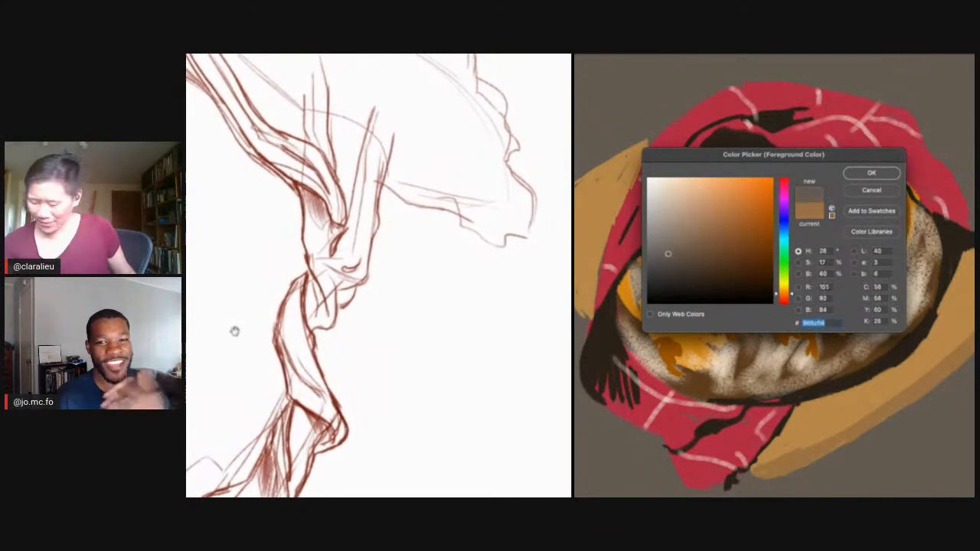
left_click(717, 225)
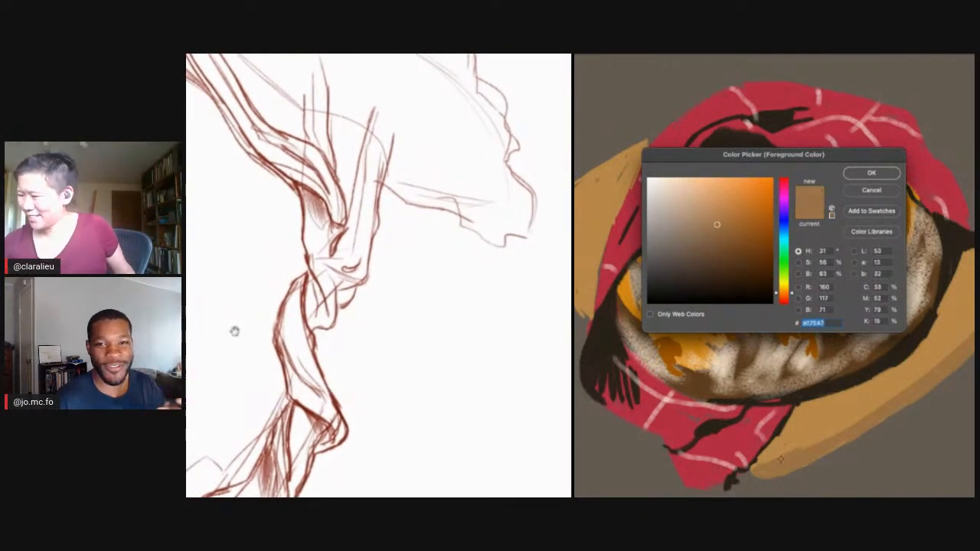
left_click(875, 174)
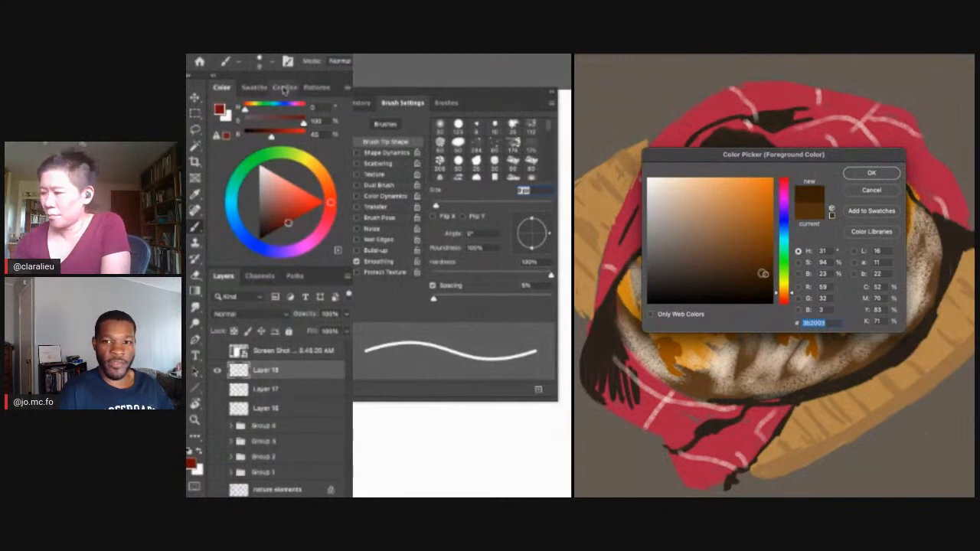
- Set the foreground colour to dark brown #3b2003 and paint a dark accent on the right orange strip
left_click(881, 174)
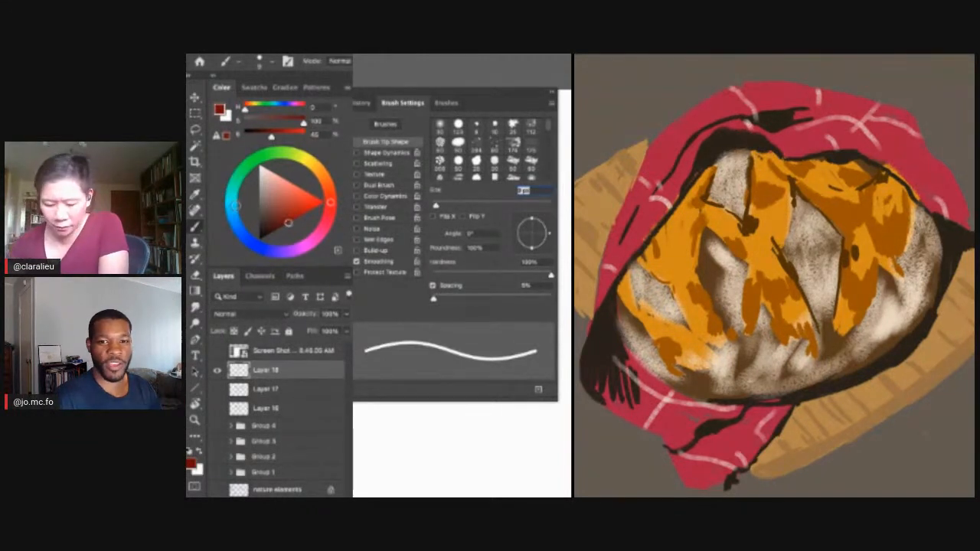
left_click_drag(842, 234, 858, 254)
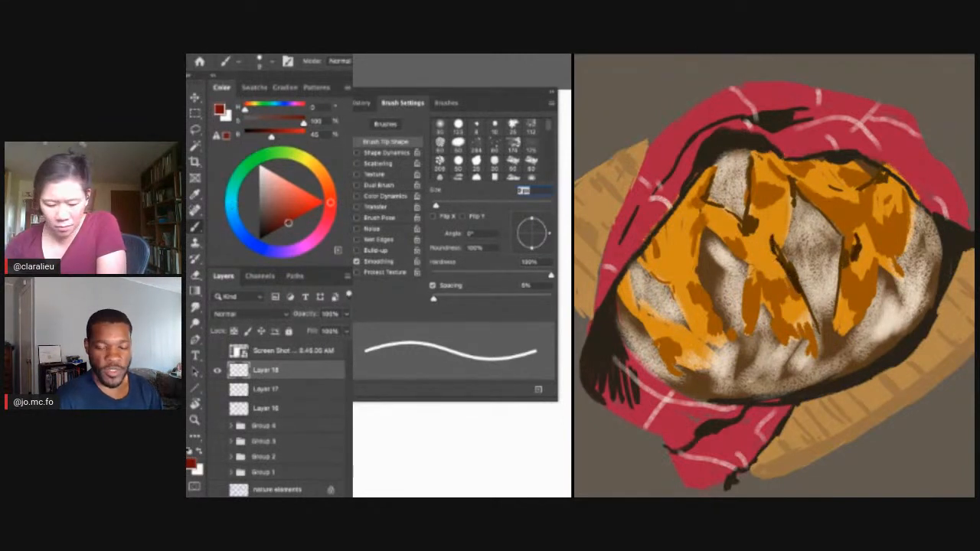
- Enable Shape Dynamics for the pencil brush, check its Angle Jitter control options and try a brush tip spacing of 200%
left_click(378, 153)
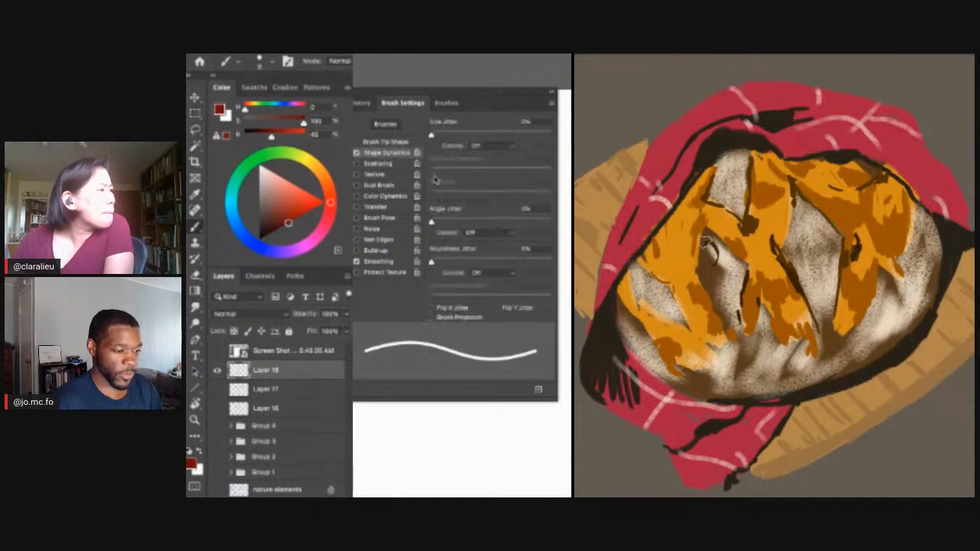
left_click(469, 233)
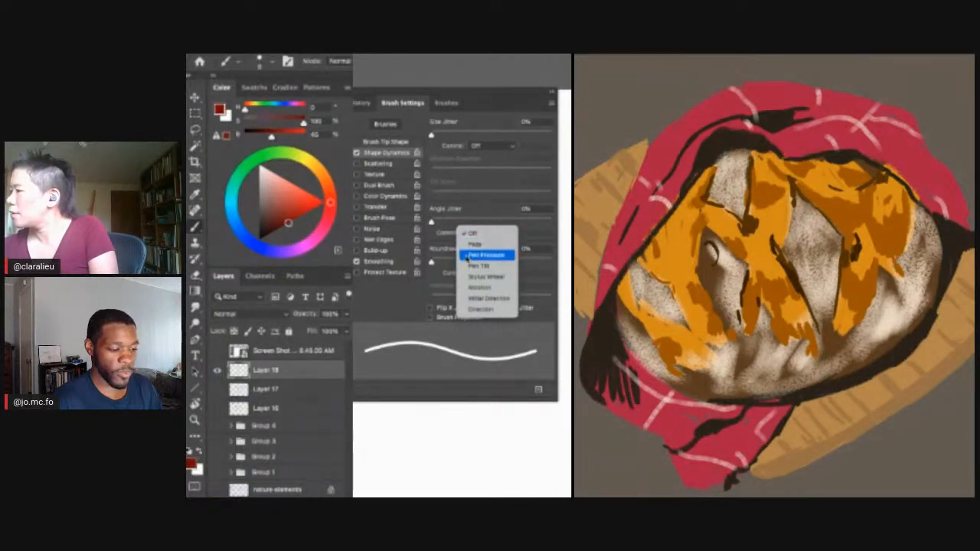
left_click(471, 309)
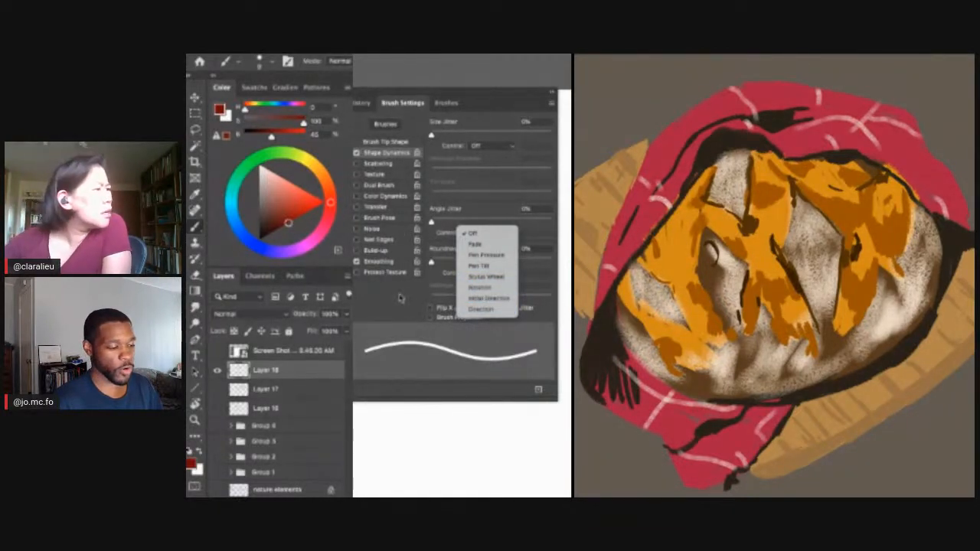
left_click(371, 143)
mouse_move(441, 299)
left_mouse_down()
mouse_move(506, 297)
mouse_move(563, 272)
mouse_move(441, 268)
mouse_move(528, 265)
left_mouse_up()
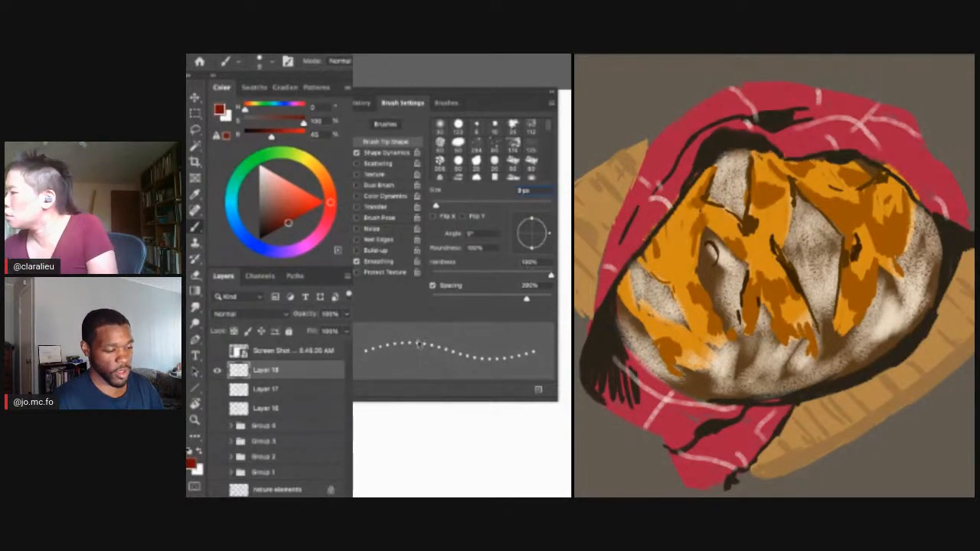
- Set the pencil brush's Angle Jitter control to Pen Pressure and show the brush tip settings of the painting's brush
left_click(377, 153)
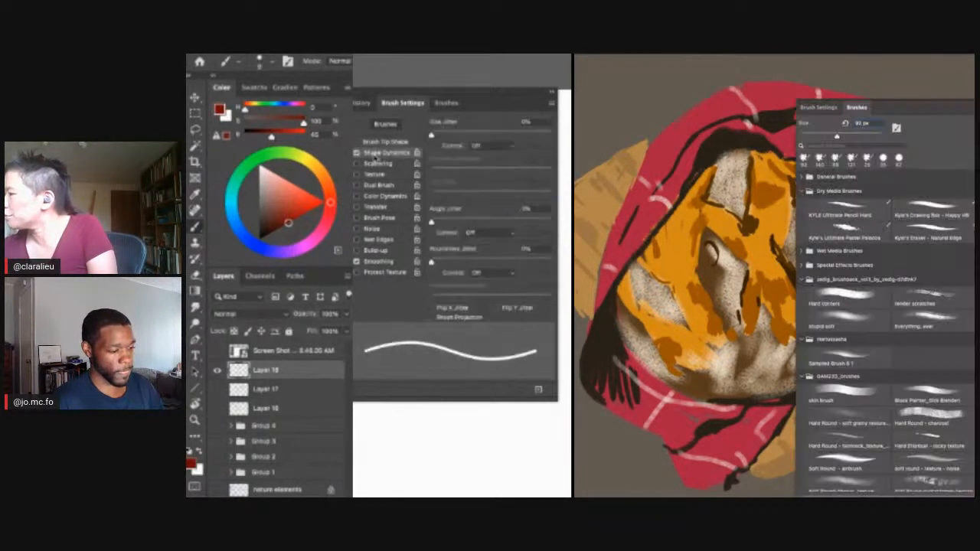
left_click(460, 233)
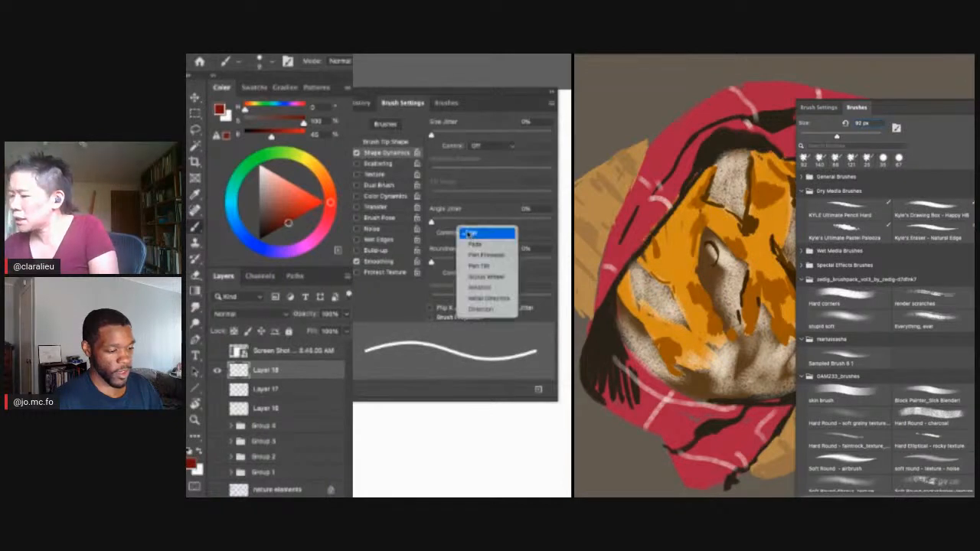
left_click(819, 108)
left_click(475, 255)
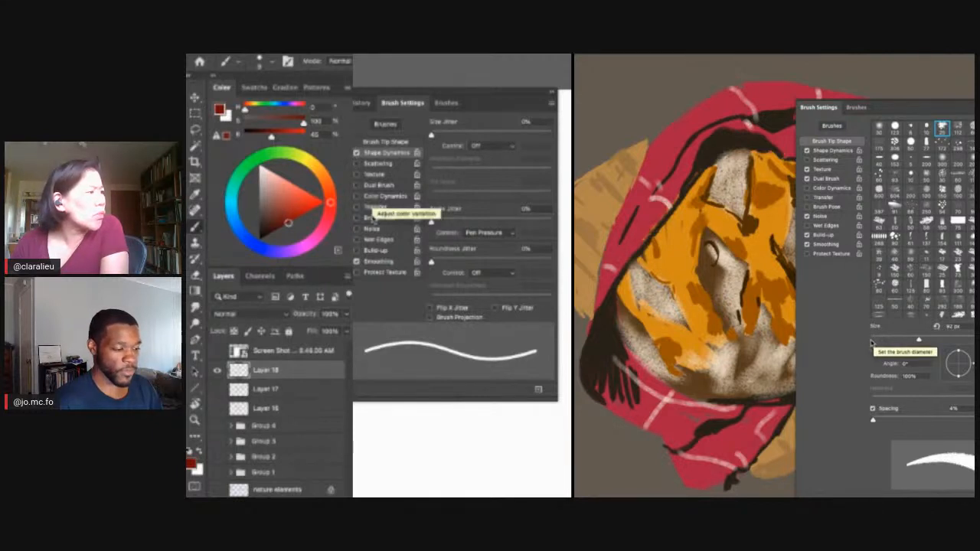
left_click(368, 208)
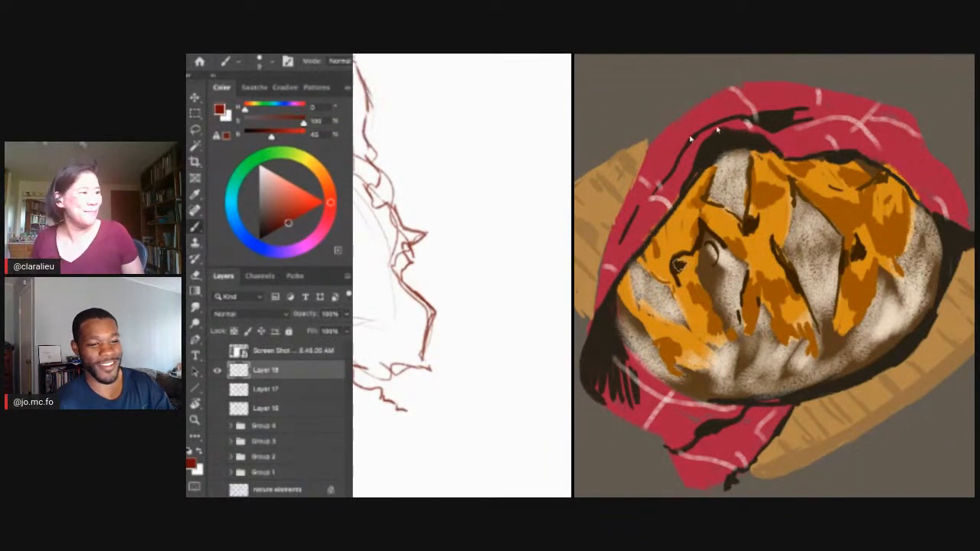
- In OBS, hide the uppermost MS Edge iPad source and project the CL + TA PROCREATE scene fullscreen
key("Escape")
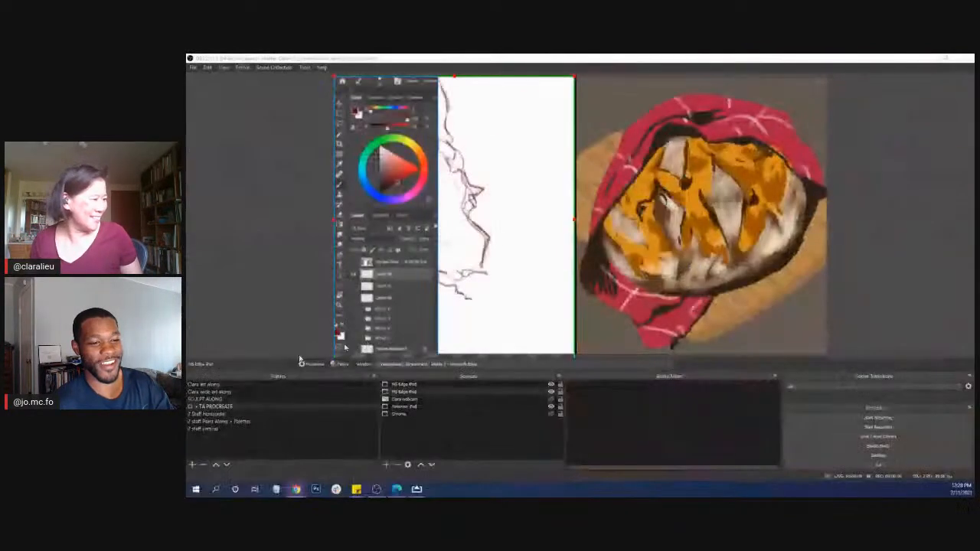
left_click(551, 385)
right_click(263, 407)
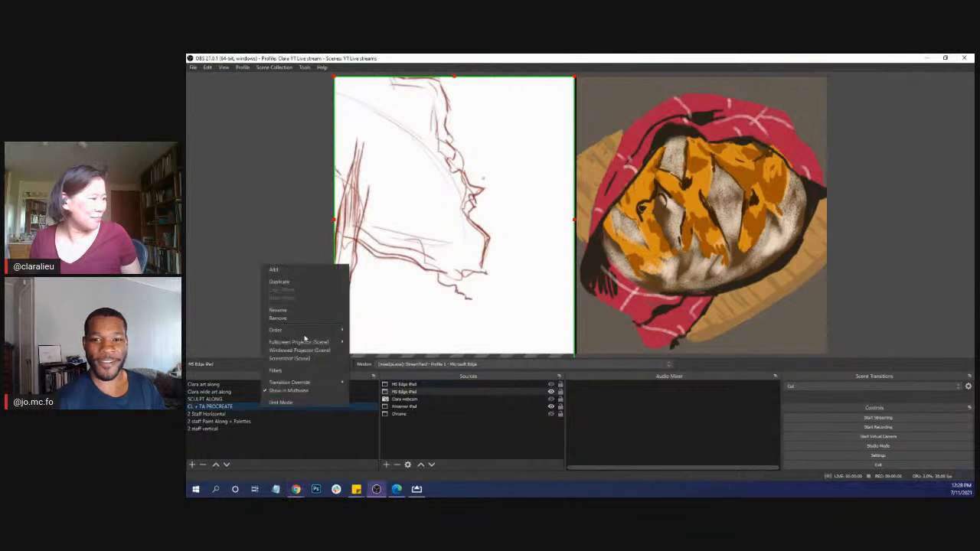
mouse_move(304, 343)
left_click(374, 348)
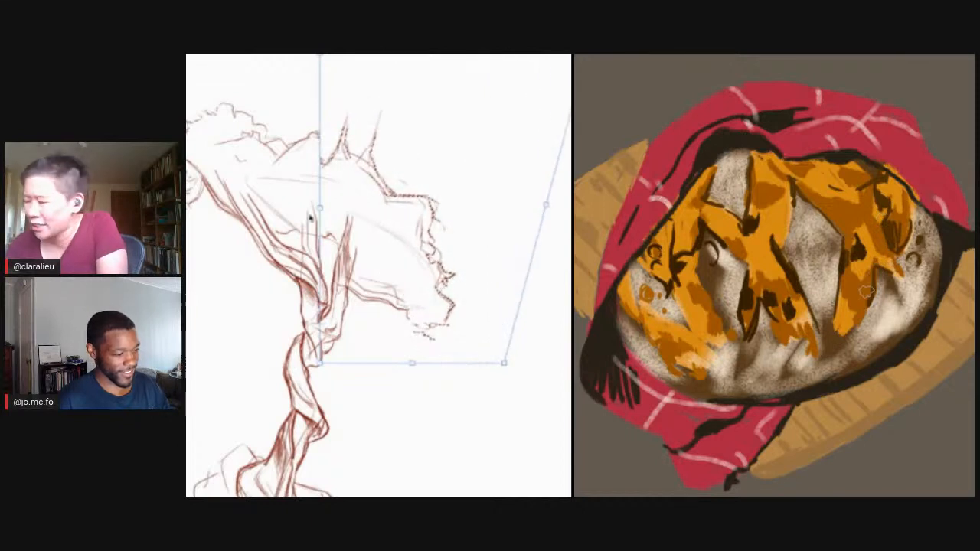
- Apply the transform to the tree's right foliage mass and set the painting's foreground colour to brown #8b5112
key("Return")
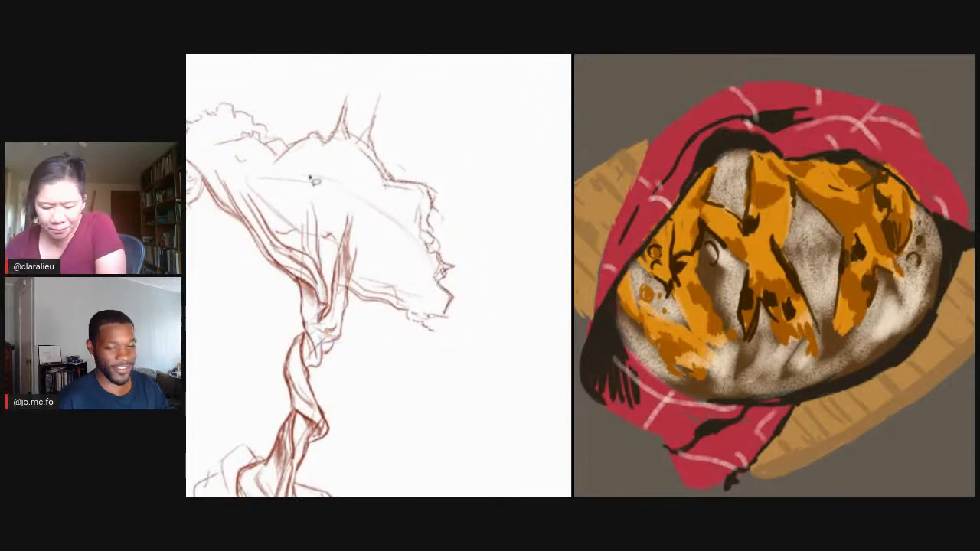
left_click_drag(435, 289, 388, 250)
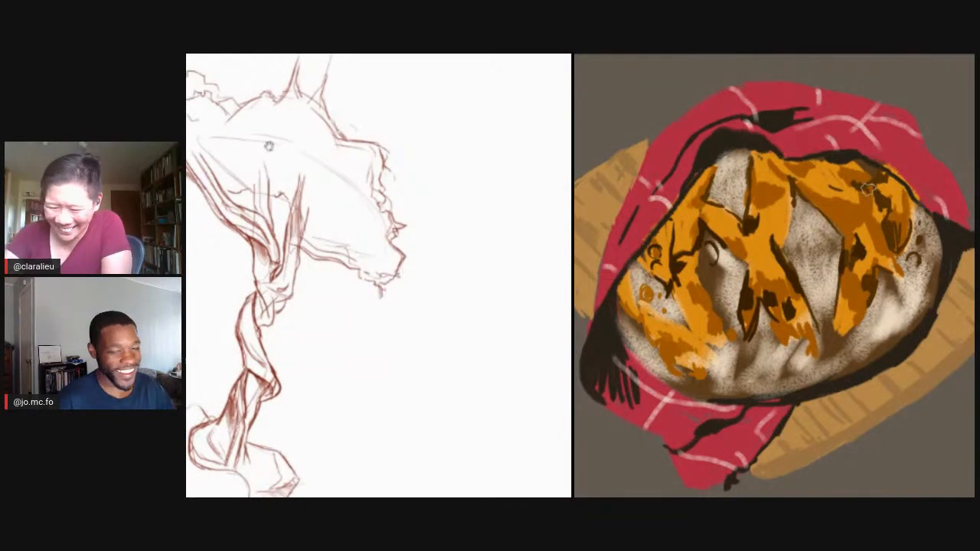
left_click_drag(269, 147, 301, 143)
key("n")
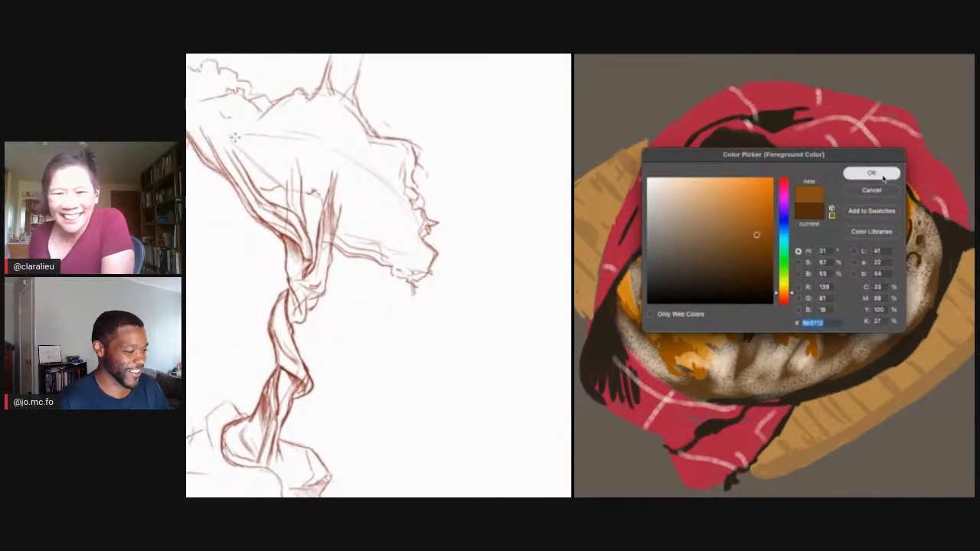
left_click(873, 173)
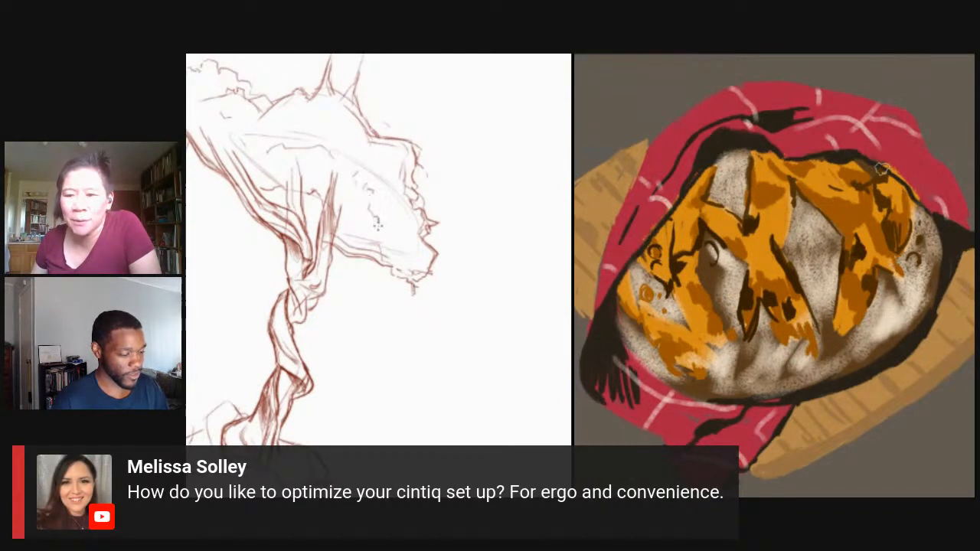
- Sketch a ragged inner edge beneath the right foliage canopy and hatch its shaded underside on both sides of the branches
mouse_move(395, 241)
left_mouse_down()
mouse_move(400, 260)
mouse_move(384, 265)
mouse_move(383, 284)
left_mouse_up()
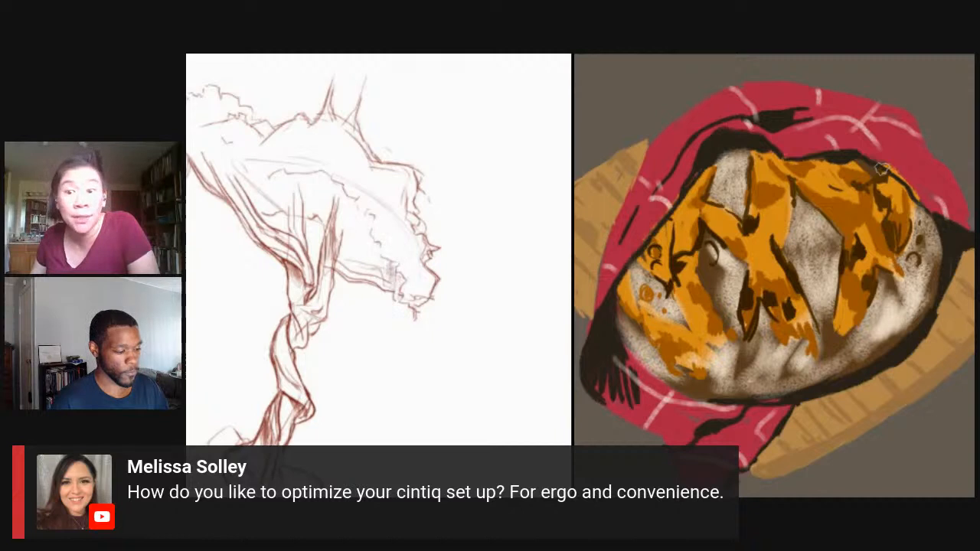
mouse_move(372, 239)
left_mouse_down()
mouse_move(361, 265)
mouse_move(364, 226)
mouse_move(358, 257)
mouse_move(357, 222)
mouse_move(341, 196)
left_mouse_up()
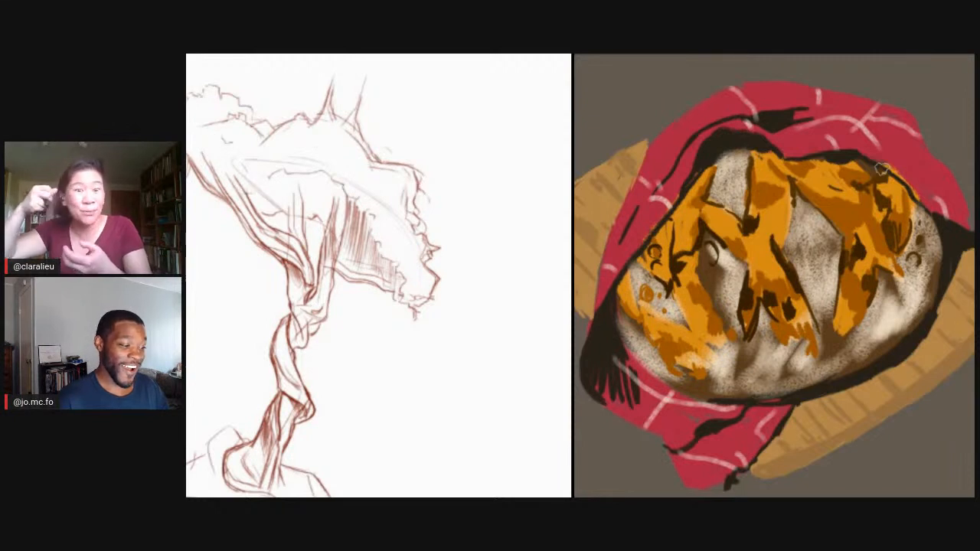
mouse_move(239, 183)
left_mouse_down()
mouse_move(271, 208)
mouse_move(261, 180)
mouse_move(294, 203)
mouse_move(299, 181)
mouse_move(317, 177)
mouse_move(268, 176)
left_mouse_up()
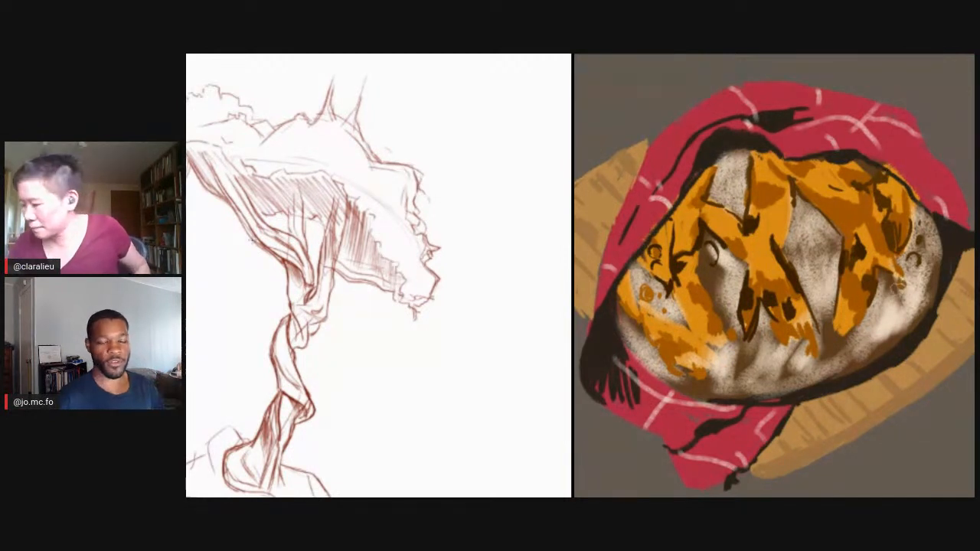
- Dab brown spots on the form's cream patches and paint a small ring in orange #e57d0d near its lower edge
mouse_move(861, 329)
left_mouse_down()
mouse_move(857, 342)
mouse_move(863, 332)
left_mouse_up()
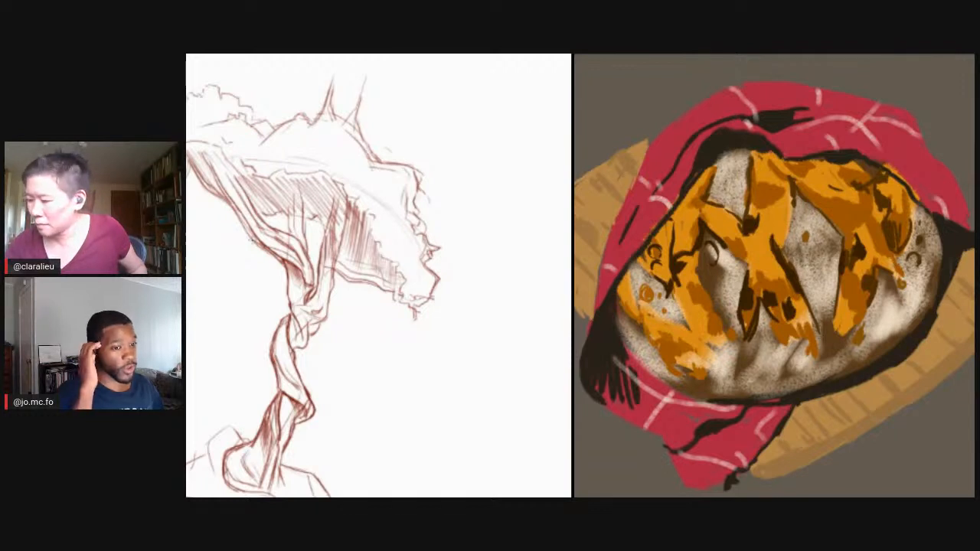
left_click_drag(729, 196, 732, 197)
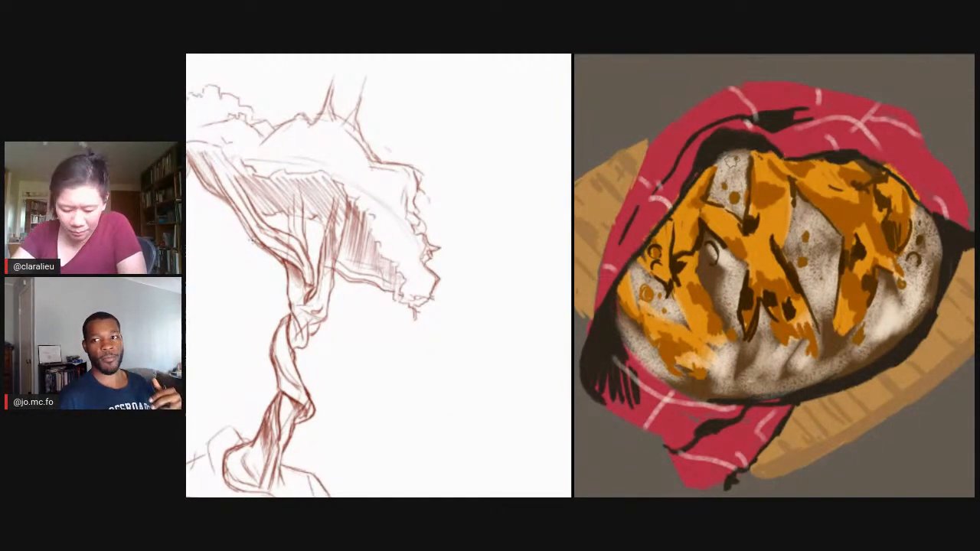
key("n")
left_click(766, 190)
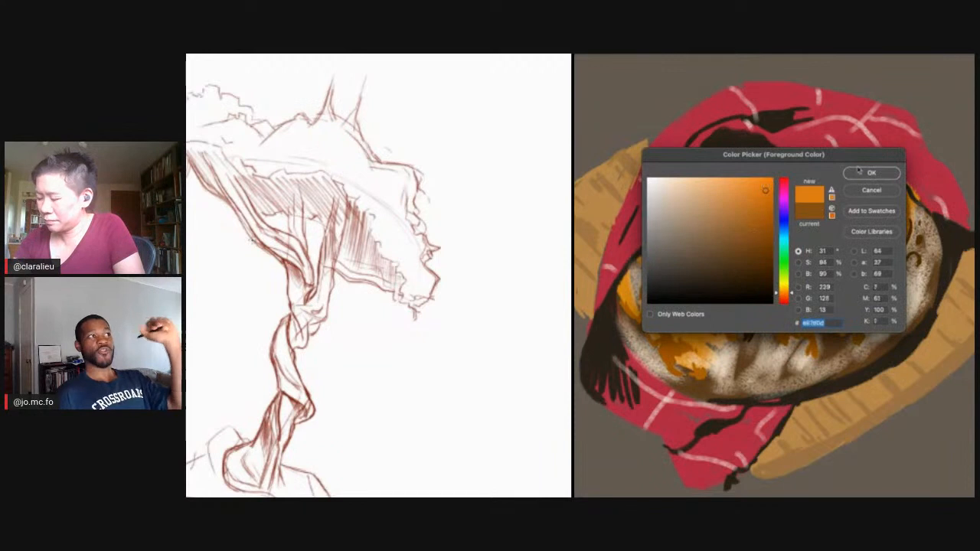
left_click(870, 174)
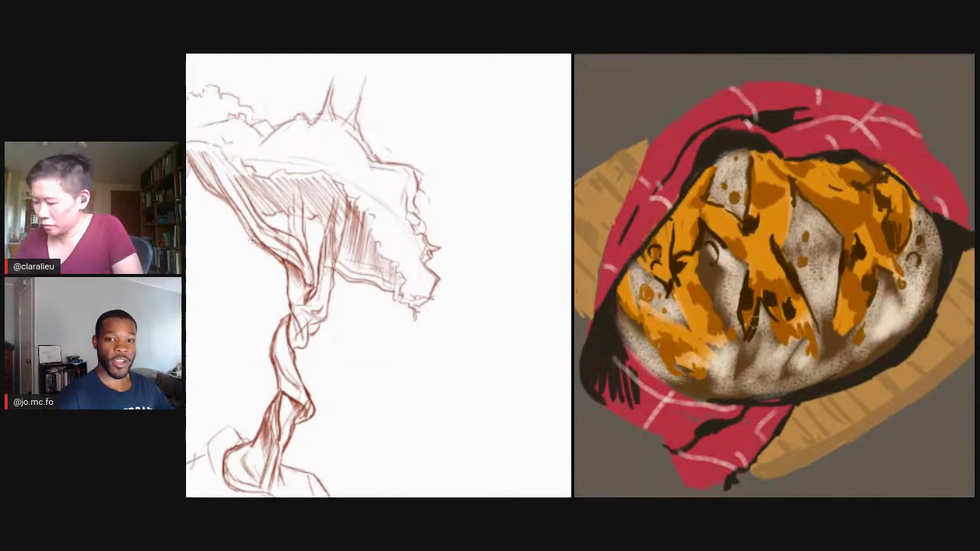
left_click_drag(766, 363, 769, 372)
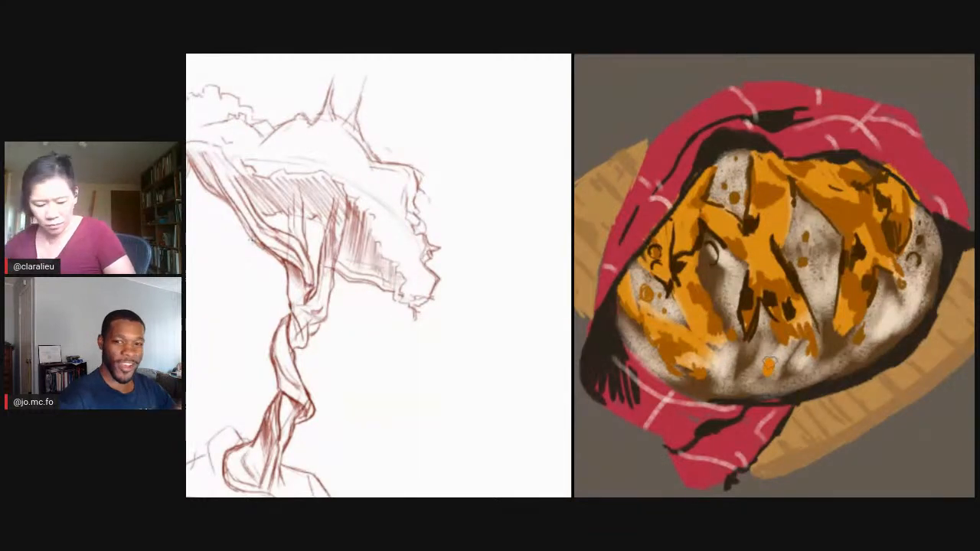
- Change the foreground colour to a darker brownish orange of the same hue
key("n")
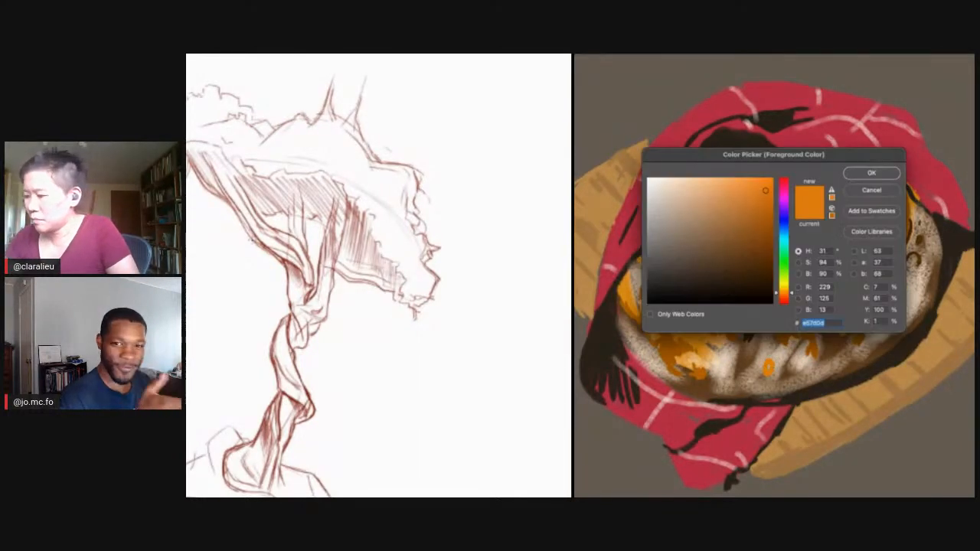
left_click_drag(765, 229, 763, 239)
left_click(871, 174)
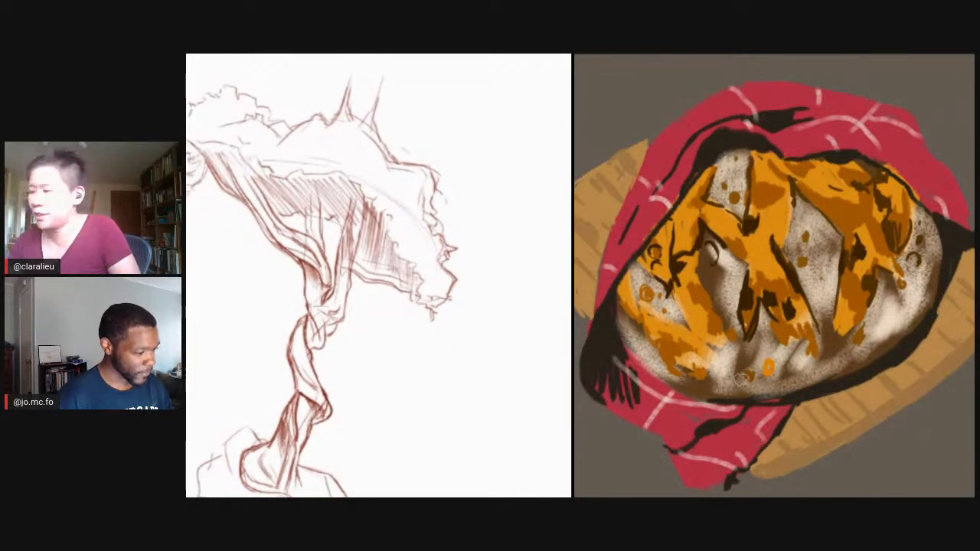
- Choose the Soft Round-fibrous_texture brush from the GAM233_brushes set for the painting
key("F5")
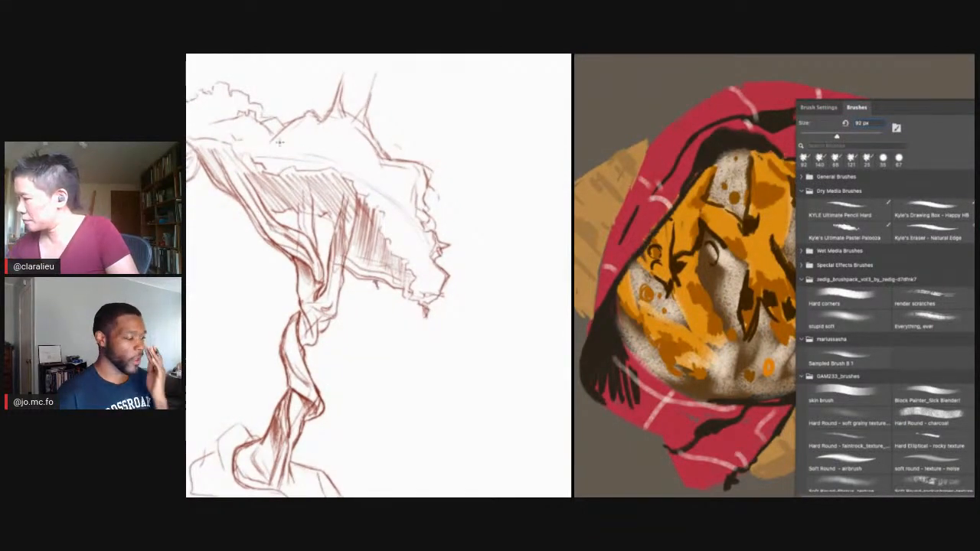
scroll(886, 329, "down", 5)
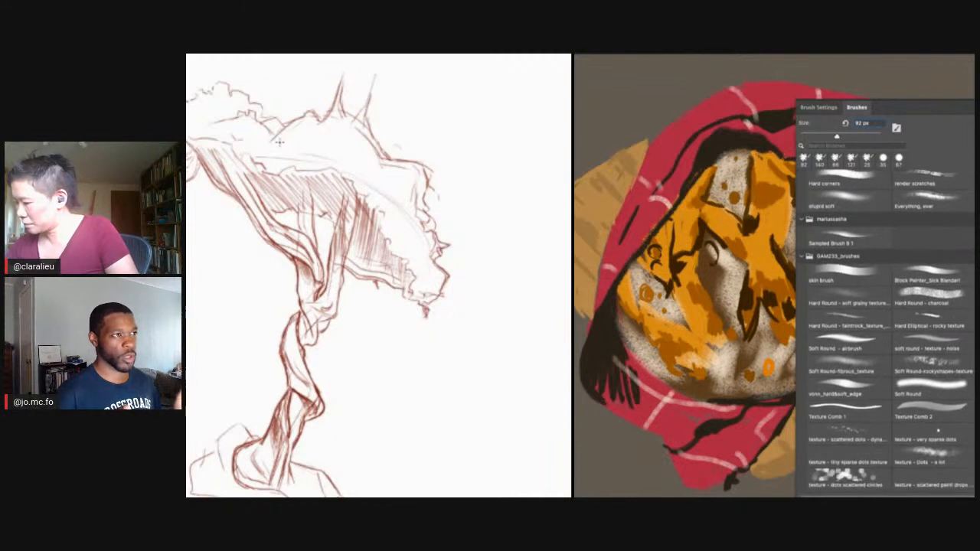
left_click(850, 369)
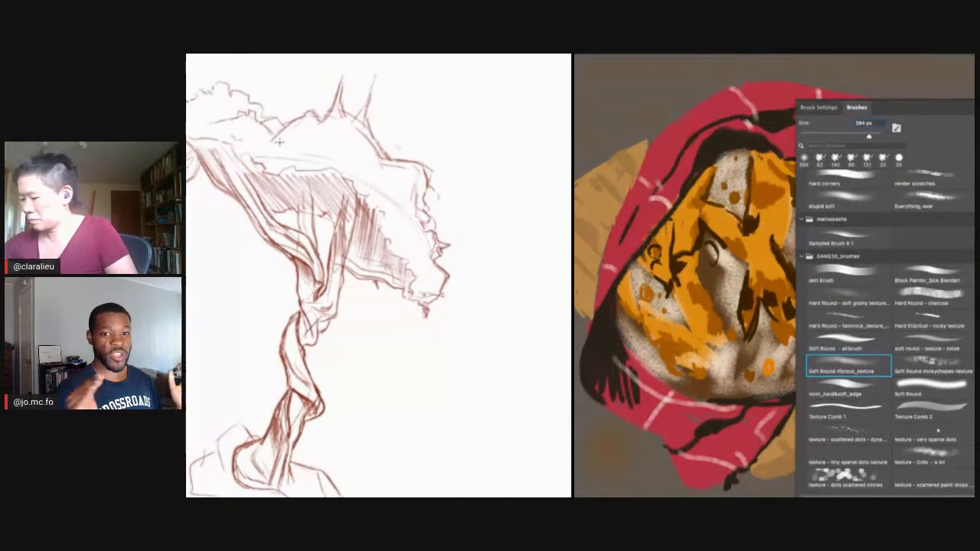
- Draw a wide reddish-brown rectangular frame with straight strokes on an empty area of the sketch canvas
left_click_drag(220, 256, 8, 215)
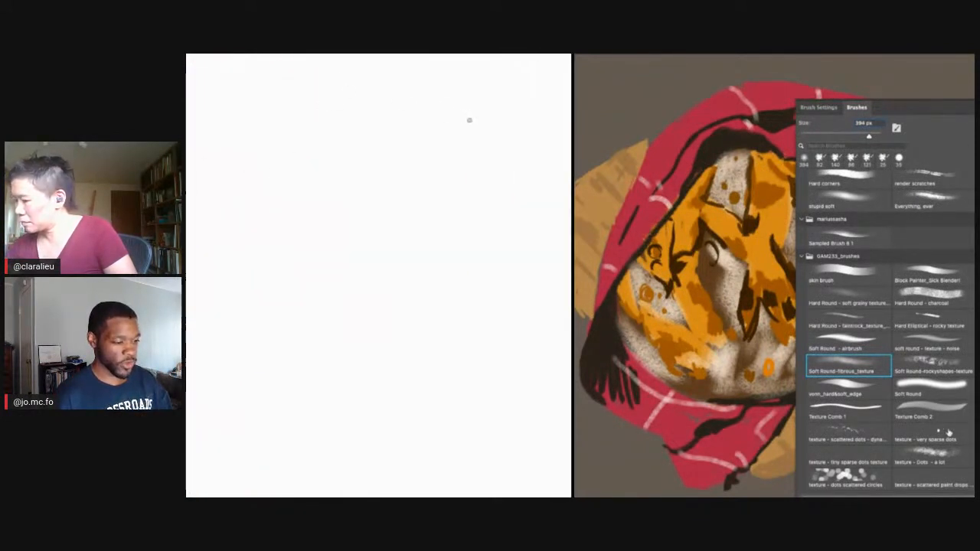
left_click(474, 108, "shift")
mouse_move(475, 108)
left_mouse_down()
mouse_move(475, 289)
mouse_move(186, 289)
left_mouse_up()
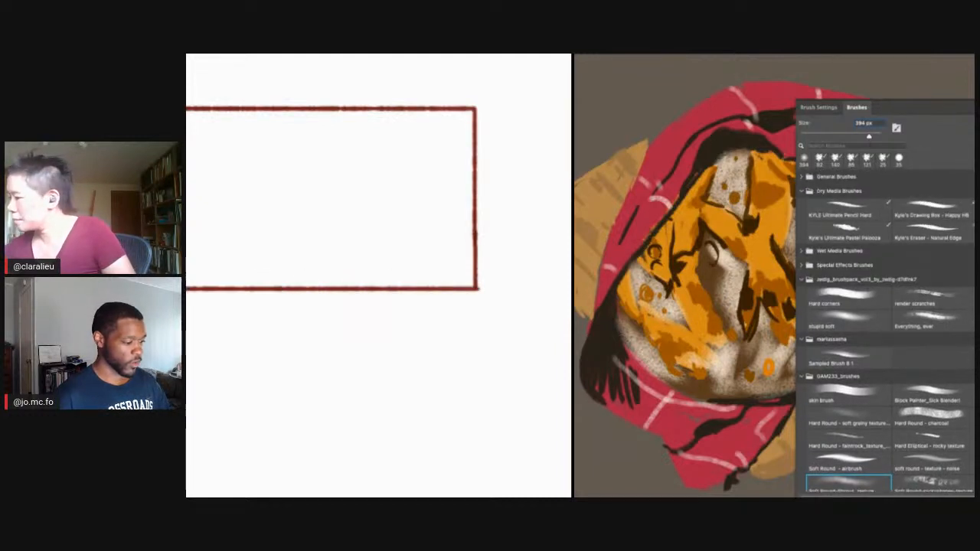
scroll(255, 132, "down", 5)
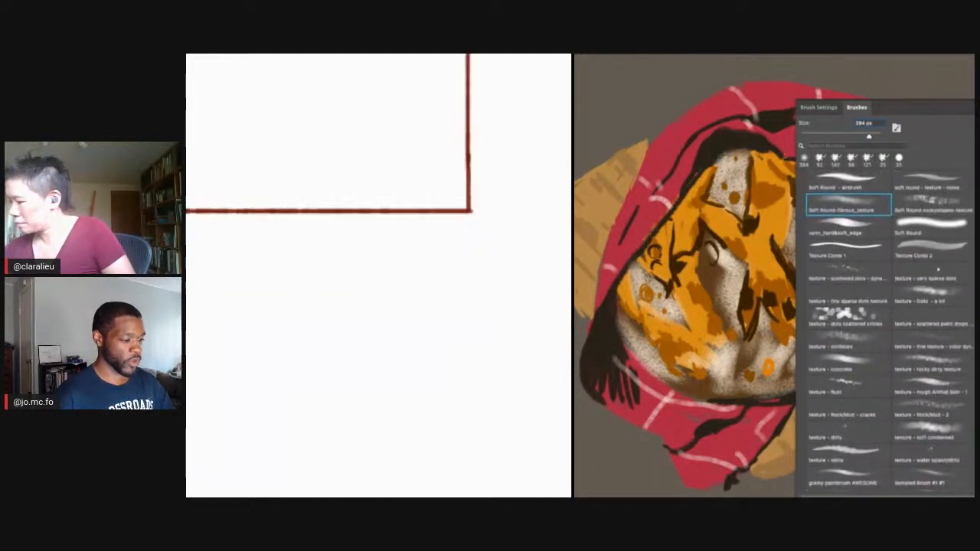
- Draw a smaller, nearly square reddish-brown frame below the wide rectangle
mouse_move(291, 186)
left_mouse_down()
mouse_move(305, 276)
mouse_move(339, 175)
left_mouse_up()
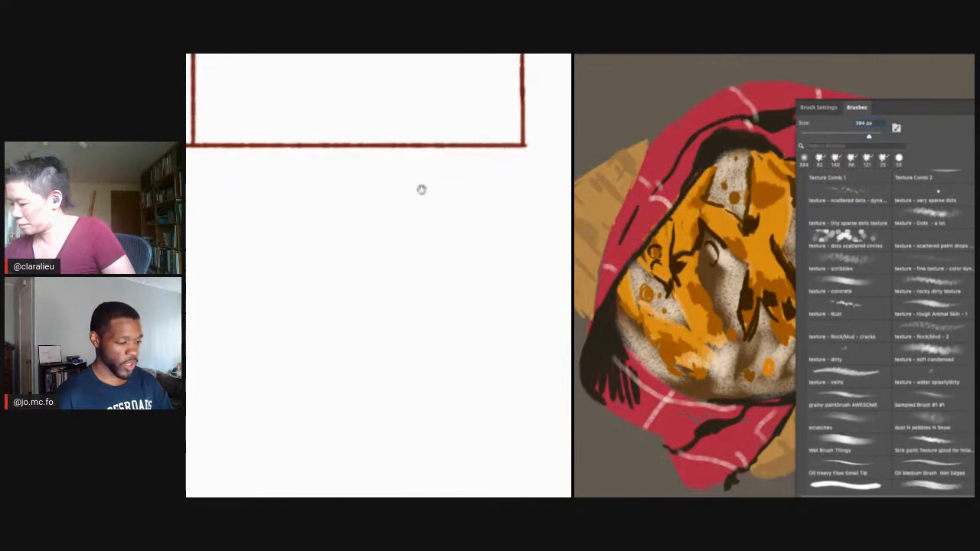
mouse_move(475, 198)
left_mouse_down()
mouse_move(268, 201)
mouse_move(476, 330)
mouse_move(475, 410)
mouse_move(261, 387)
mouse_move(255, 405)
mouse_move(252, 204)
left_mouse_up()
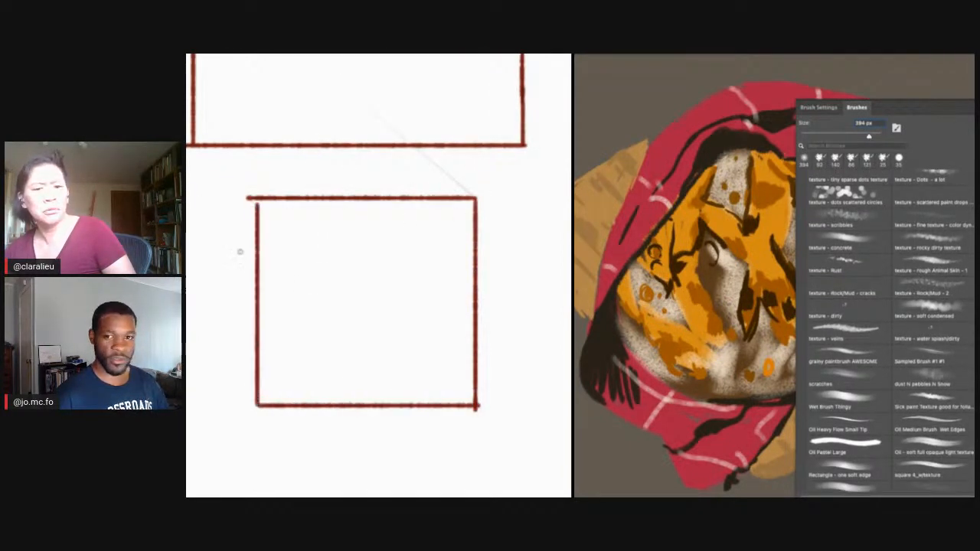
key("ctrl+minus")
left_click_drag(207, 233, 195, 282)
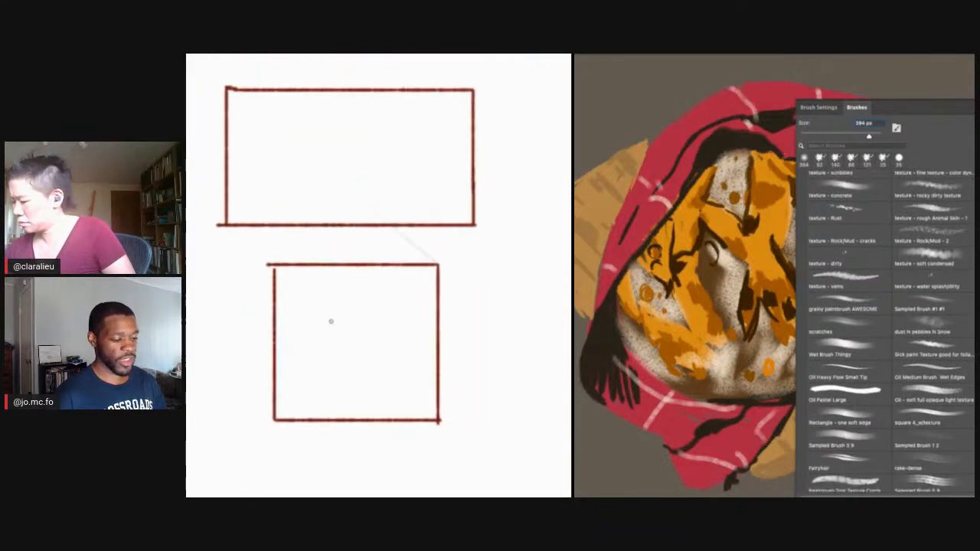
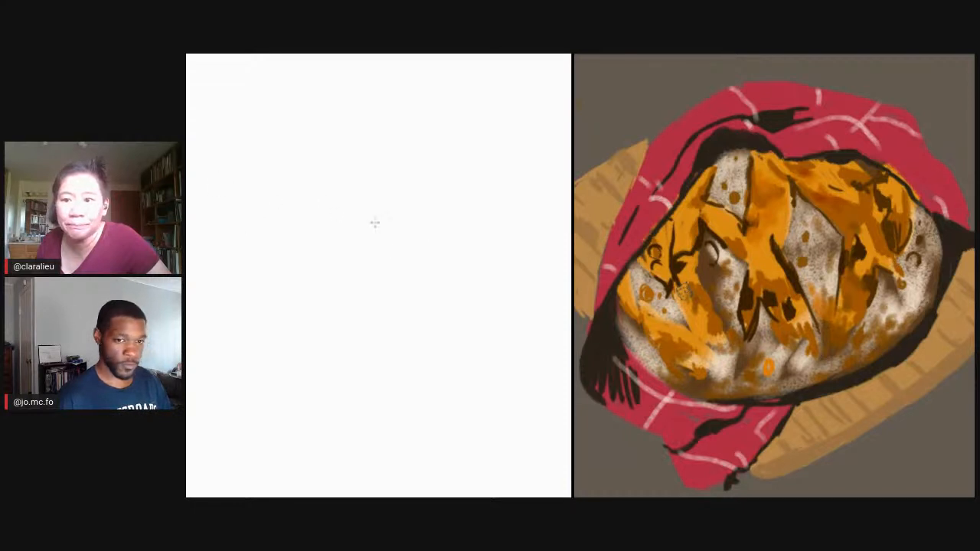
- Sketch a foreshortened cylinder on a blank area, with a doubled near circle, rounded far end and two straight side edges
mouse_move(377, 307)
left_mouse_down()
mouse_move(439, 326)
mouse_move(356, 261)
mouse_move(464, 275)
mouse_move(355, 268)
mouse_move(464, 292)
mouse_move(379, 251)
mouse_move(380, 228)
mouse_move(350, 148)
left_mouse_up()
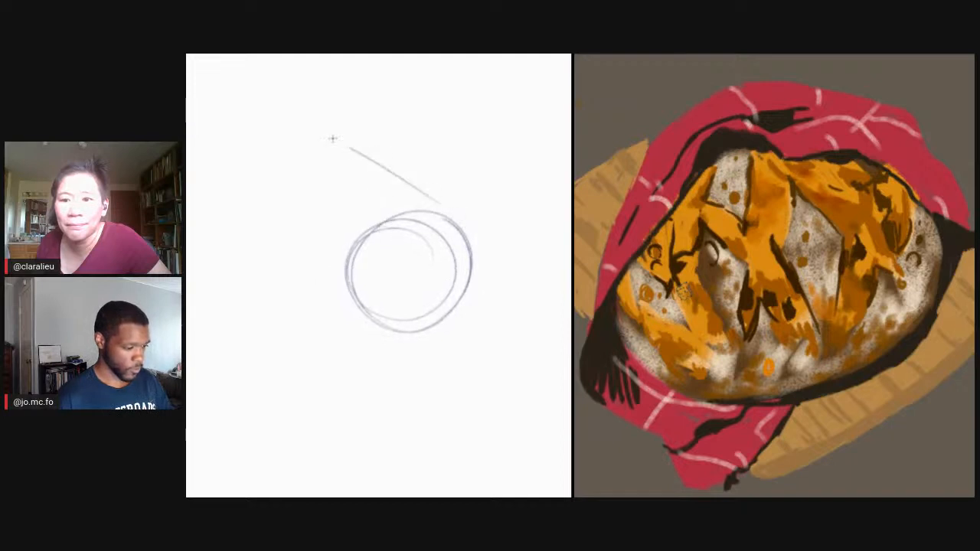
key("ctrl+z")
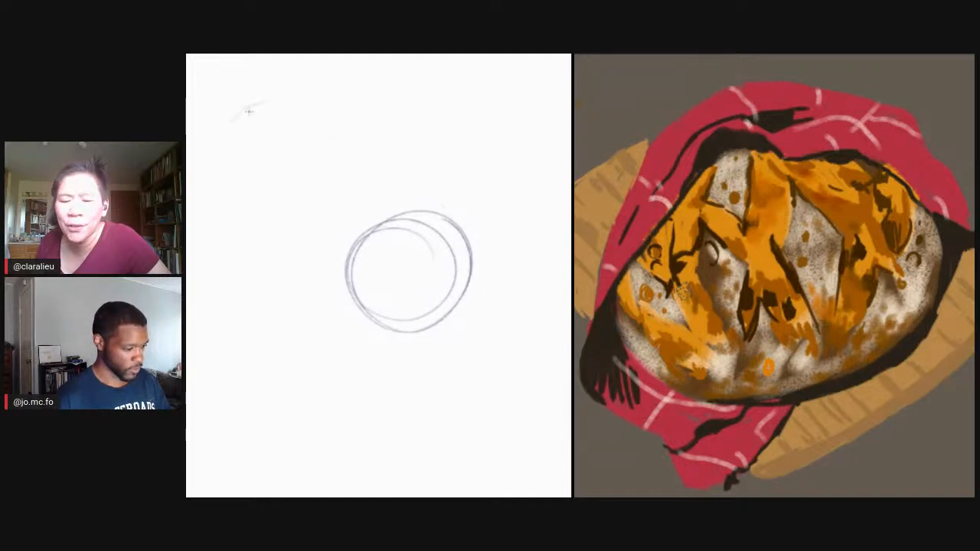
mouse_move(260, 104)
left_mouse_down()
mouse_move(226, 160)
mouse_move(490, 256)
mouse_move(473, 234)
left_mouse_up()
left_click_drag(233, 166, 268, 195)
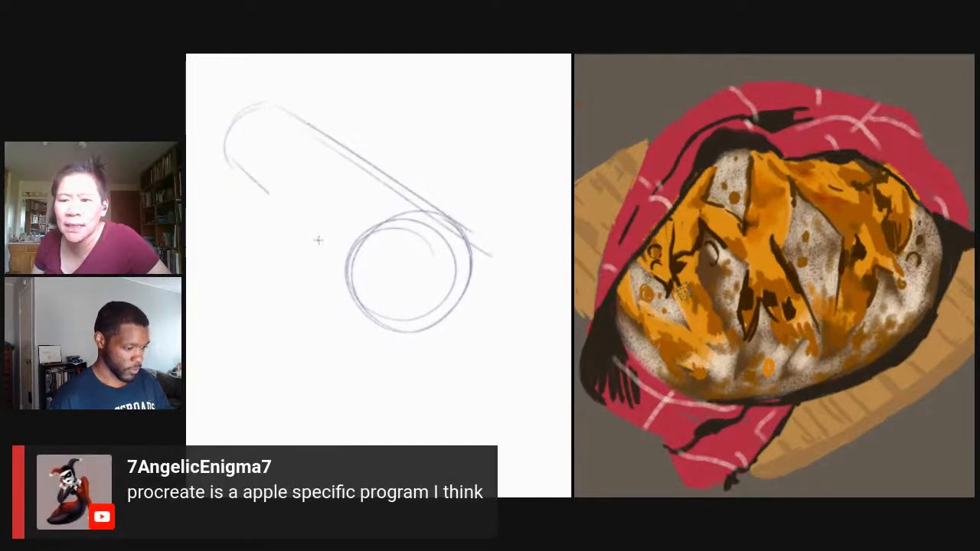
left_click_drag(395, 320, 213, 147)
left_click_drag(227, 159, 367, 310)
key("ctrl+z")
left_click_drag(228, 163, 365, 313)
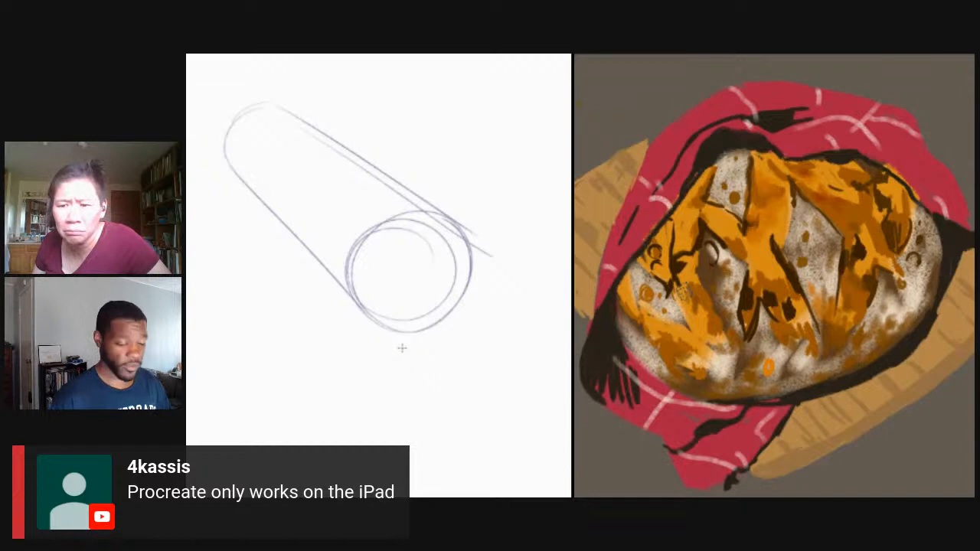
- Move the cylinder sketch lower on the canvas and delete the stray line overshooting its near circular end
key("ctrl+t")
left_click_drag(288, 197, 325, 286)
key("Return")
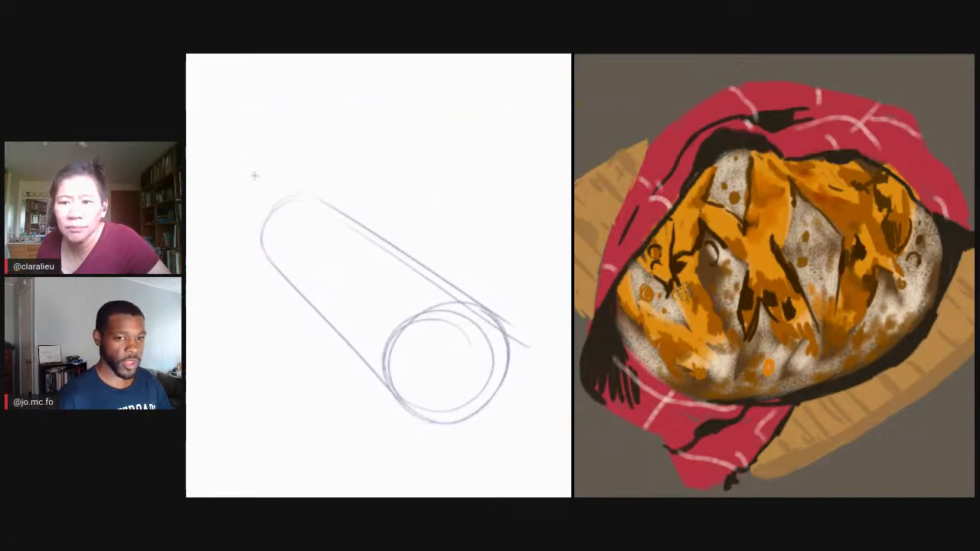
left_click_drag(258, 167, 267, 183)
key("l")
mouse_move(519, 356)
left_mouse_down()
mouse_move(528, 383)
mouse_move(483, 254)
left_mouse_up()
key("Delete")
key("ctrl+d")
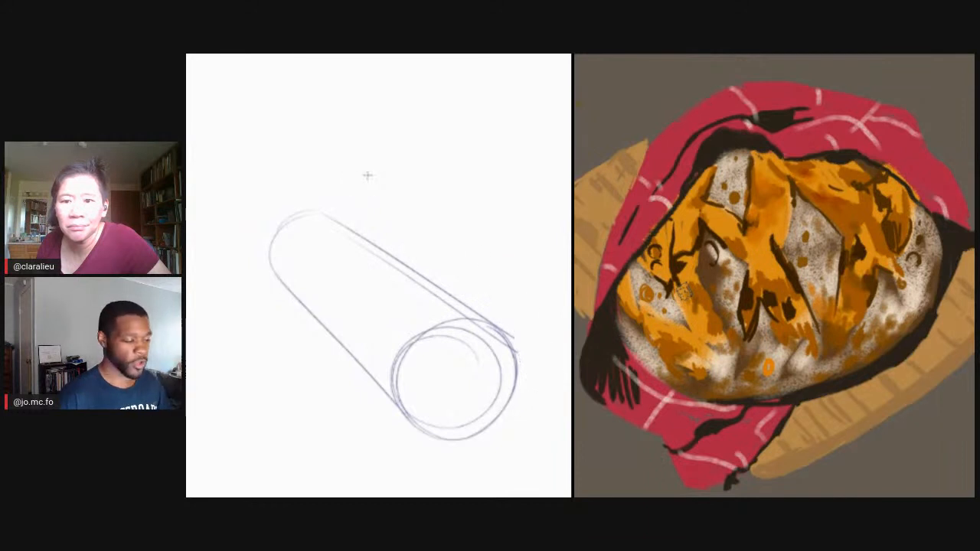
- Draw a wavy branch rising from the cylinder's far end and a shorter curved branch extending to its right
left_click_drag(205, 287, 268, 337)
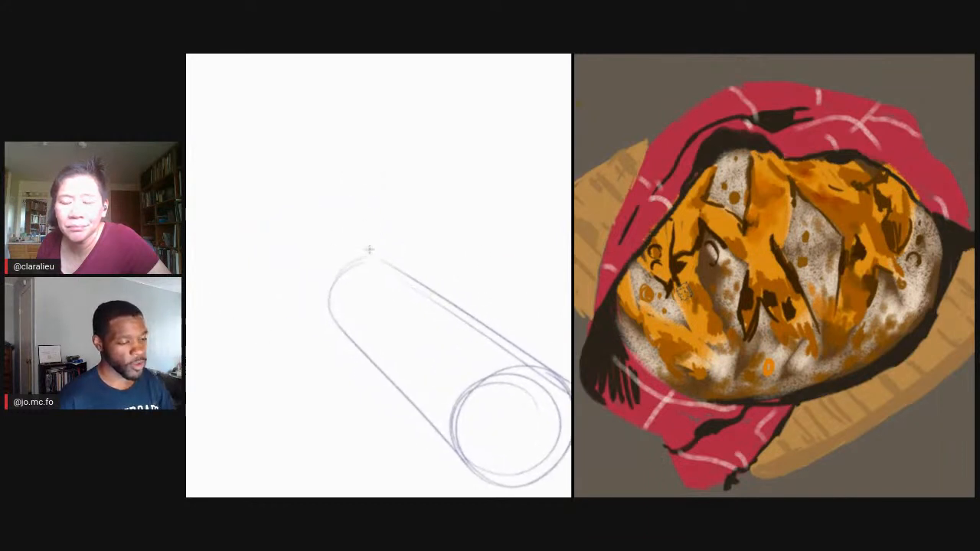
left_click_drag(345, 140, 343, 159)
mouse_move(342, 247)
left_mouse_down()
mouse_move(350, 208)
mouse_move(307, 94)
mouse_move(342, 244)
mouse_move(288, 211)
left_mouse_up()
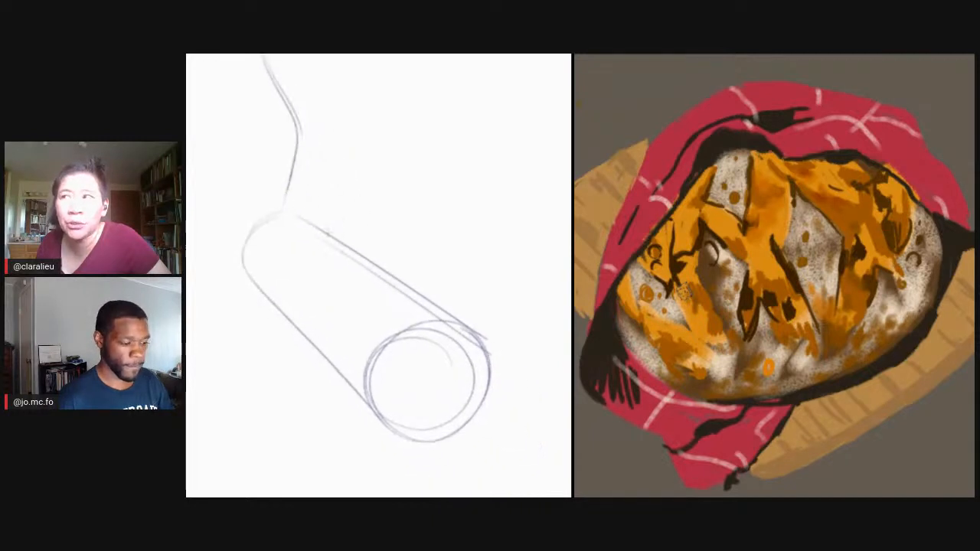
left_click_drag(365, 219, 417, 162)
mouse_move(287, 263)
left_mouse_down()
mouse_move(331, 242)
mouse_move(357, 253)
mouse_move(386, 286)
left_mouse_up()
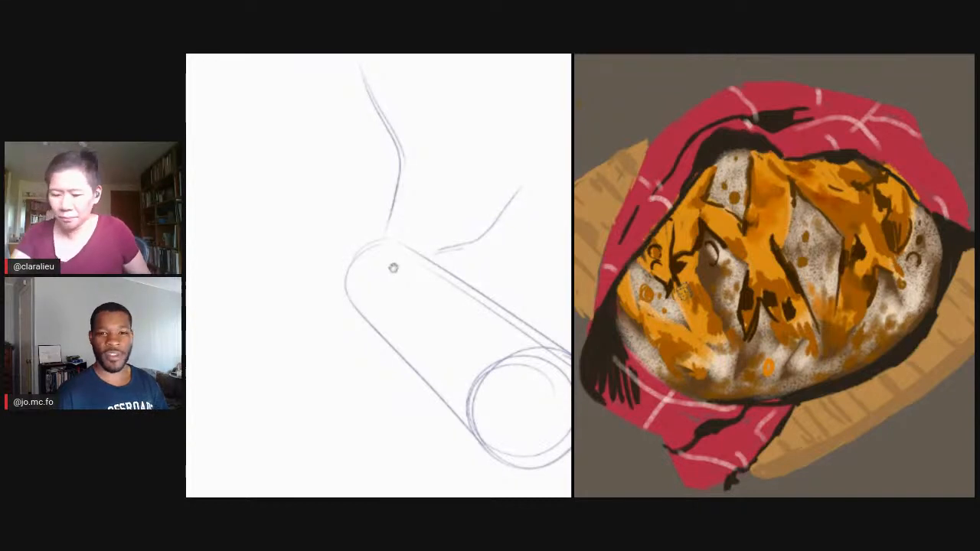
- Fork the upper branch with two offshoots and add several curved branch lines on the left of the cylinder's far end
key("n")
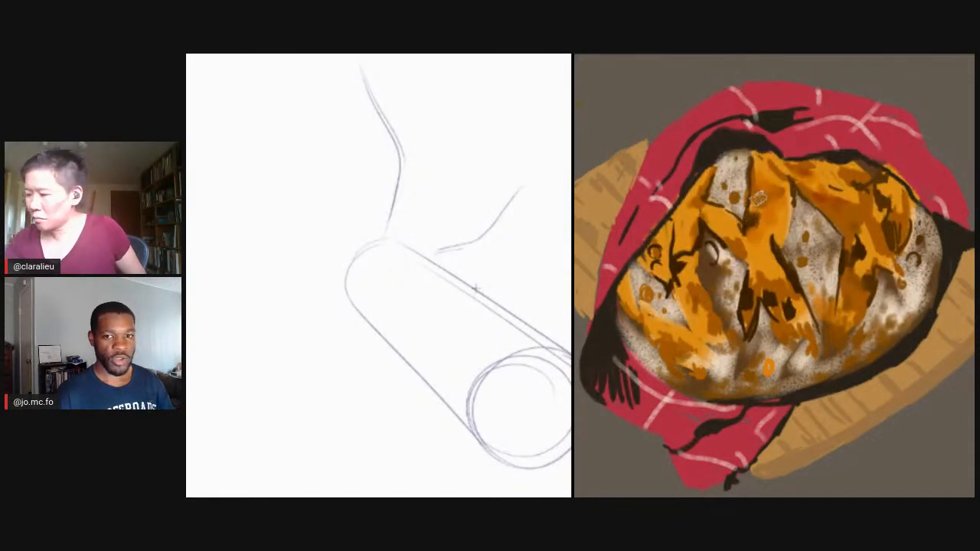
left_click_drag(381, 170, 360, 204)
mouse_move(341, 88)
left_mouse_down()
mouse_move(336, 131)
mouse_move(374, 86)
mouse_move(364, 152)
mouse_move(279, 112)
mouse_move(258, 76)
left_mouse_up()
key("ctrl+z")
left_click_drag(298, 134, 302, 123)
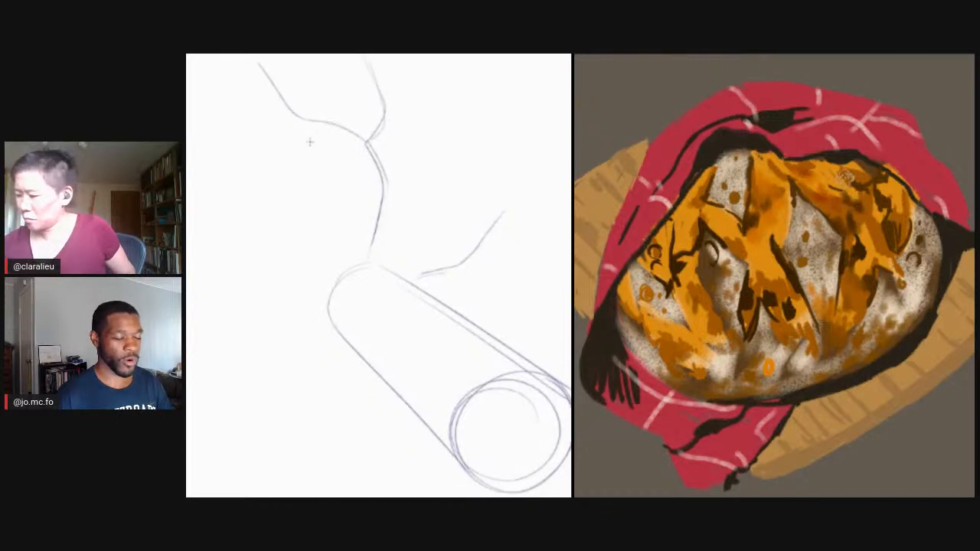
mouse_move(330, 264)
left_mouse_down()
mouse_move(286, 275)
mouse_move(290, 262)
mouse_move(301, 265)
mouse_move(260, 278)
left_mouse_up()
mouse_move(284, 157)
left_mouse_down()
mouse_move(304, 211)
mouse_move(298, 256)
mouse_move(248, 256)
mouse_move(303, 209)
mouse_move(244, 246)
mouse_move(308, 229)
left_mouse_up()
mouse_move(295, 266)
left_mouse_down()
mouse_move(334, 265)
mouse_move(248, 268)
left_mouse_up()
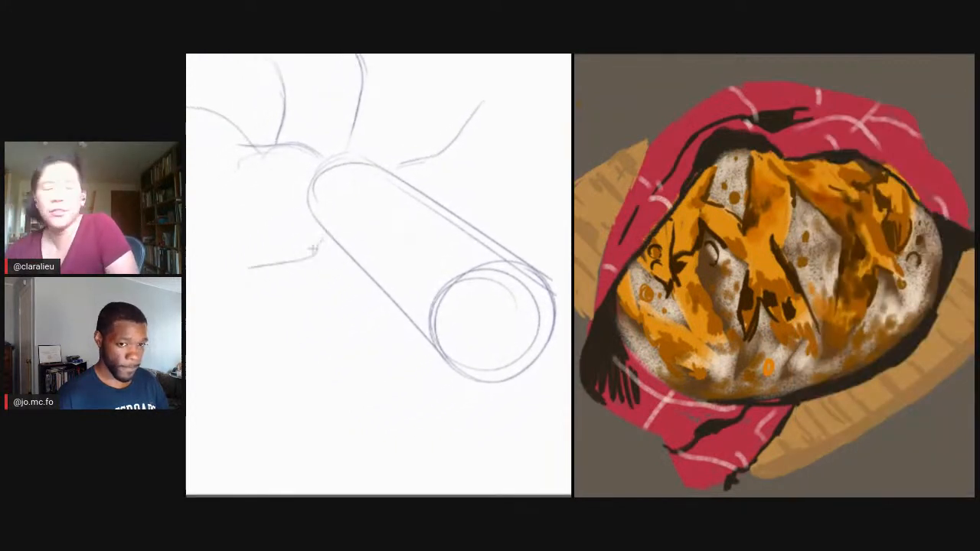
- Draw a curved cross-contour around the middle of the trunk cylinder and reinforce its straight side edges
mouse_move(391, 219)
left_mouse_down()
mouse_move(359, 218)
mouse_move(351, 203)
mouse_move(365, 212)
mouse_move(329, 295)
left_mouse_up()
left_click_drag(328, 261, 332, 304)
left_click_drag(289, 235, 252, 213)
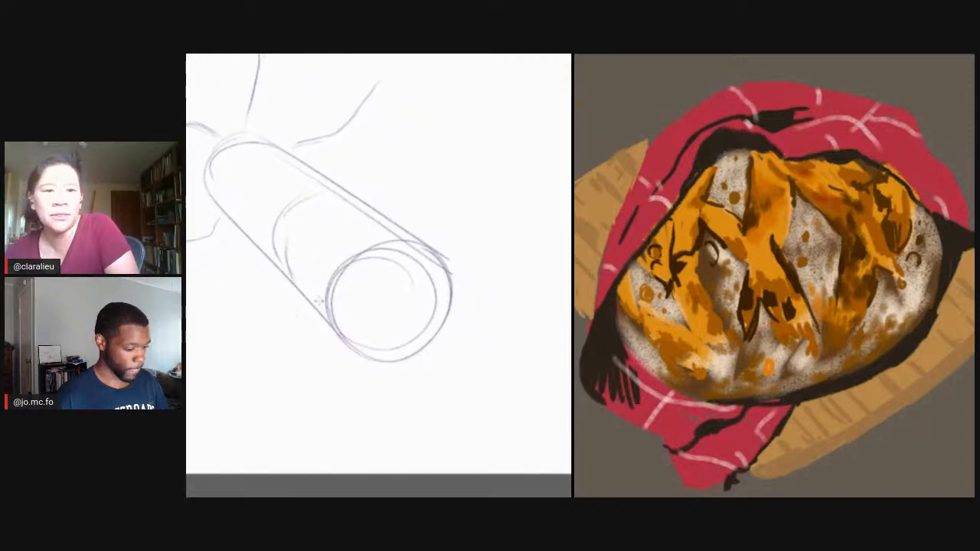
left_click_drag(319, 311, 347, 347)
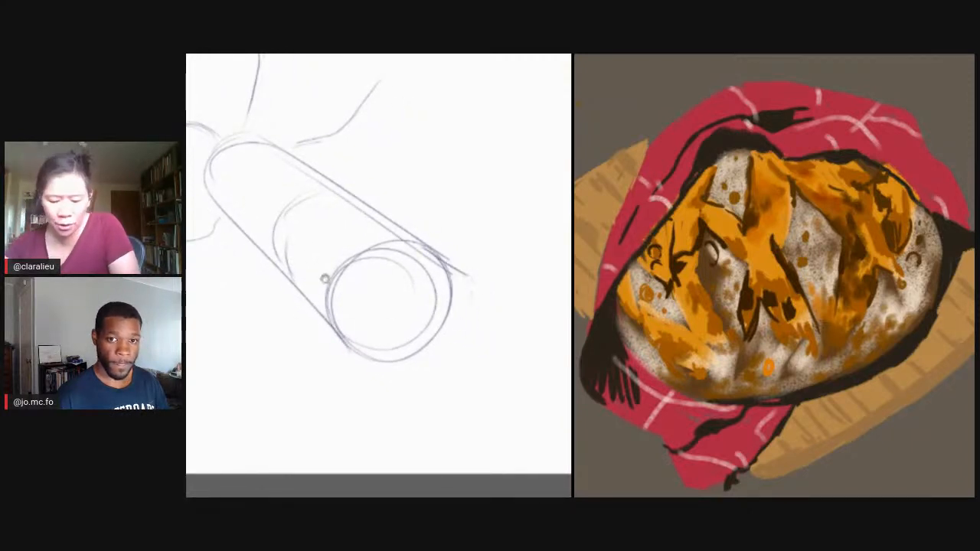
- Add a second edge to the right-hand branch and a short twig mark below it
left_click_drag(326, 279, 332, 370)
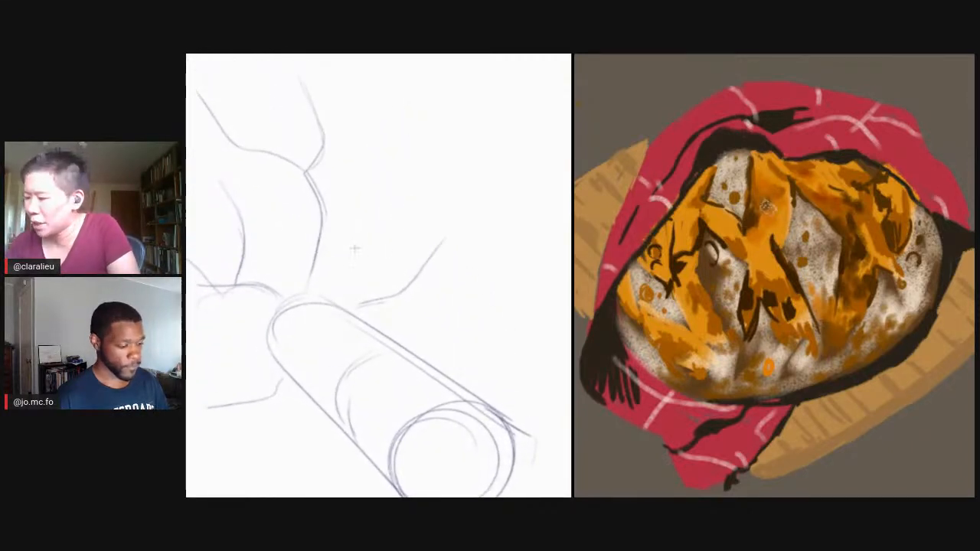
mouse_move(337, 303)
left_mouse_down()
mouse_move(398, 274)
mouse_move(427, 241)
left_mouse_up()
mouse_move(403, 277)
left_mouse_down()
mouse_move(347, 313)
mouse_move(308, 309)
left_mouse_up()
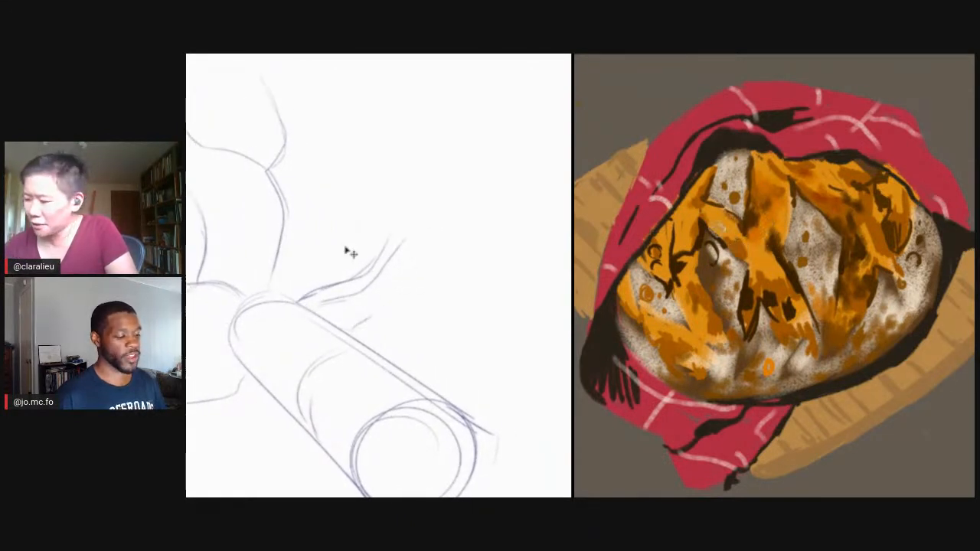
- Scale the whole trunk and branch sketch down slightly to leave room around it
key("ctrl+minus")
key("ctrl+minus")
key("ctrl+plus")
key("ctrl+t")
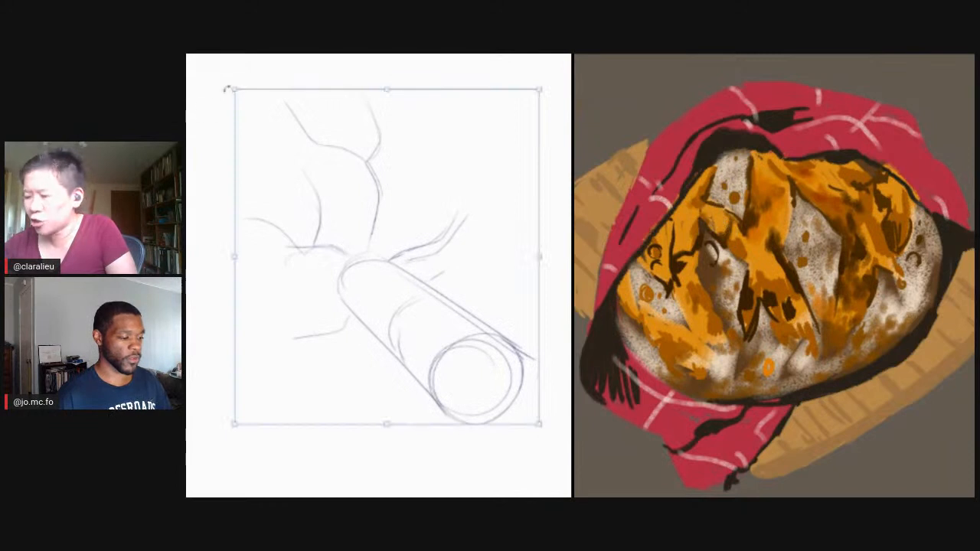
key("Return")
key("ctrl+plus")
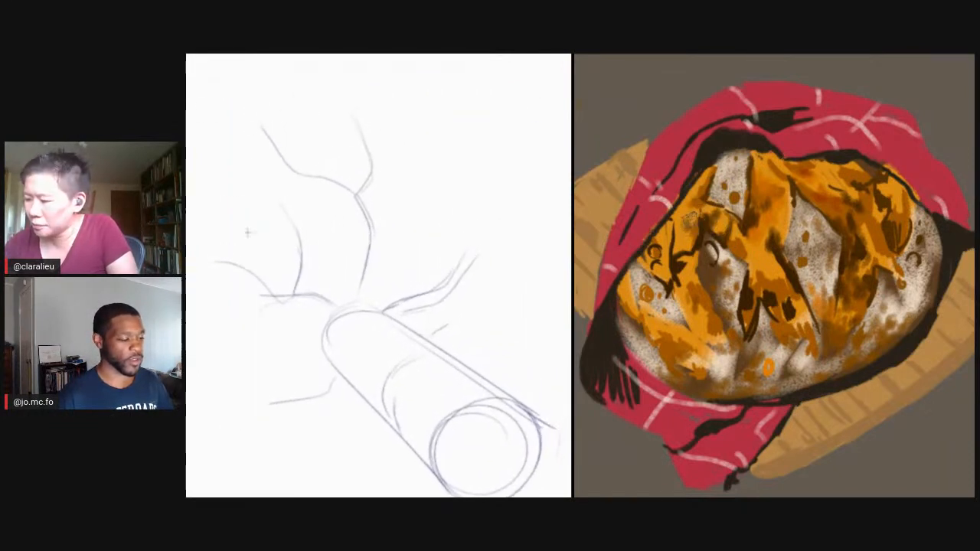
key("ctrl+minus")
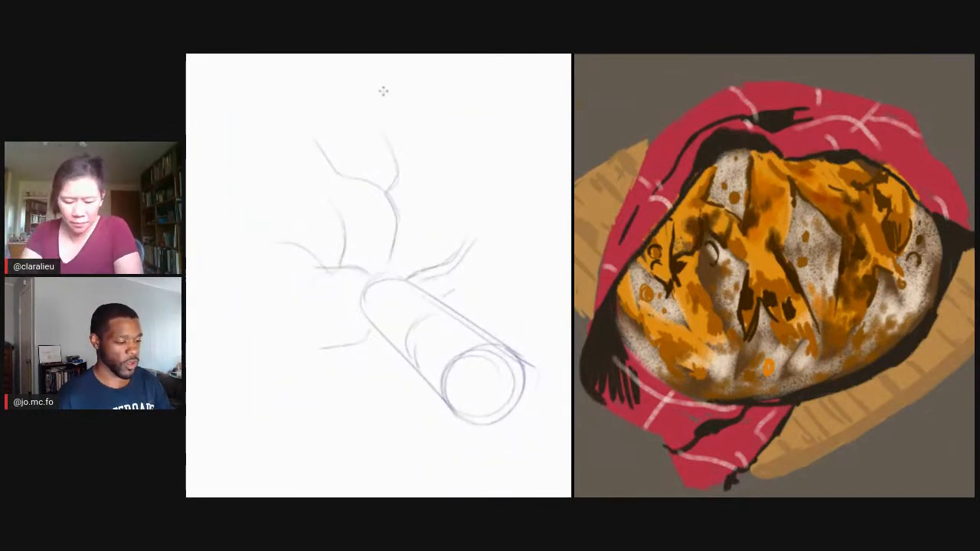
- Sketch a large rounded canopy outline around the branches with loose, overlapping arcs
left_click_drag(382, 90, 496, 282)
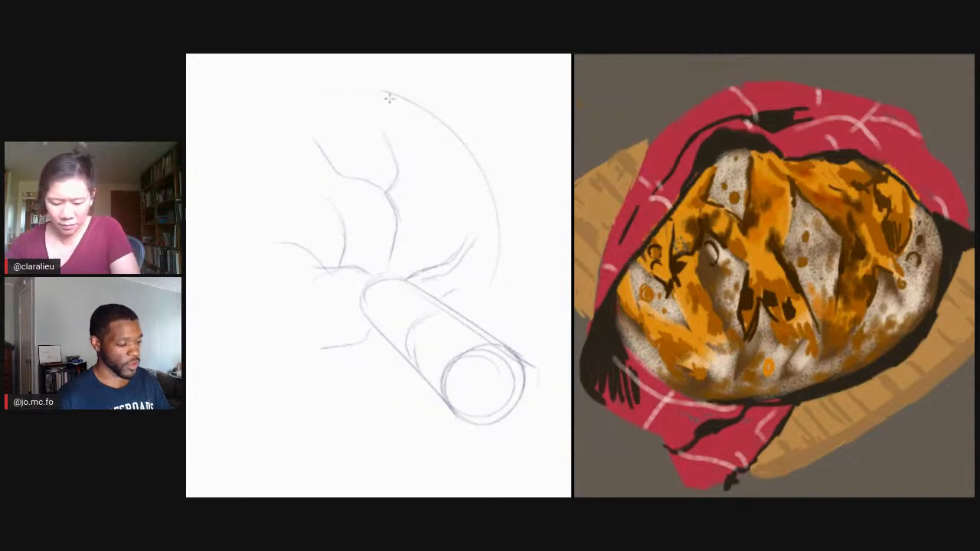
left_click_drag(203, 191, 208, 288)
mouse_move(391, 362)
left_mouse_down()
mouse_move(302, 375)
mouse_move(237, 358)
left_mouse_up()
left_click_drag(207, 284, 269, 365)
left_click_drag(387, 373, 294, 368)
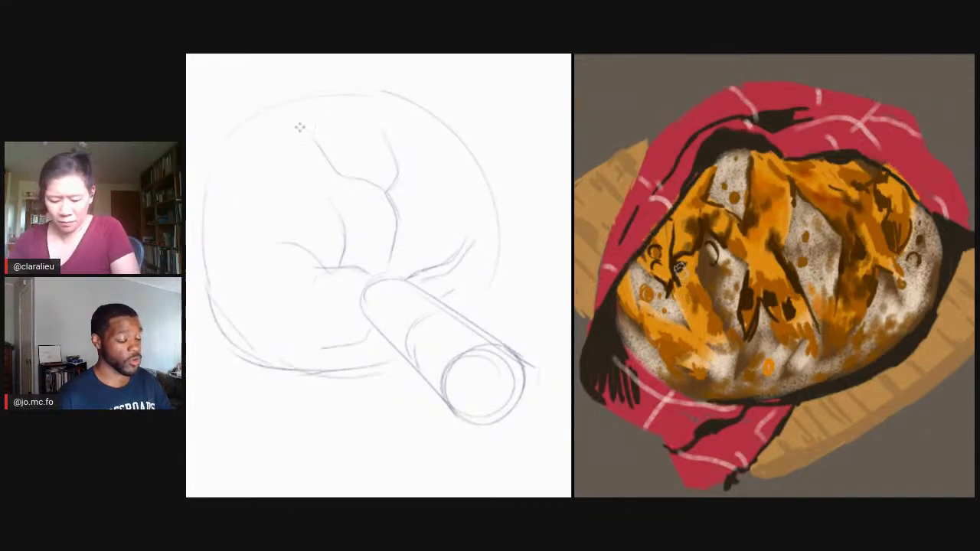
mouse_move(355, 91)
left_mouse_down()
mouse_move(200, 170)
mouse_move(223, 349)
mouse_move(343, 383)
left_mouse_up()
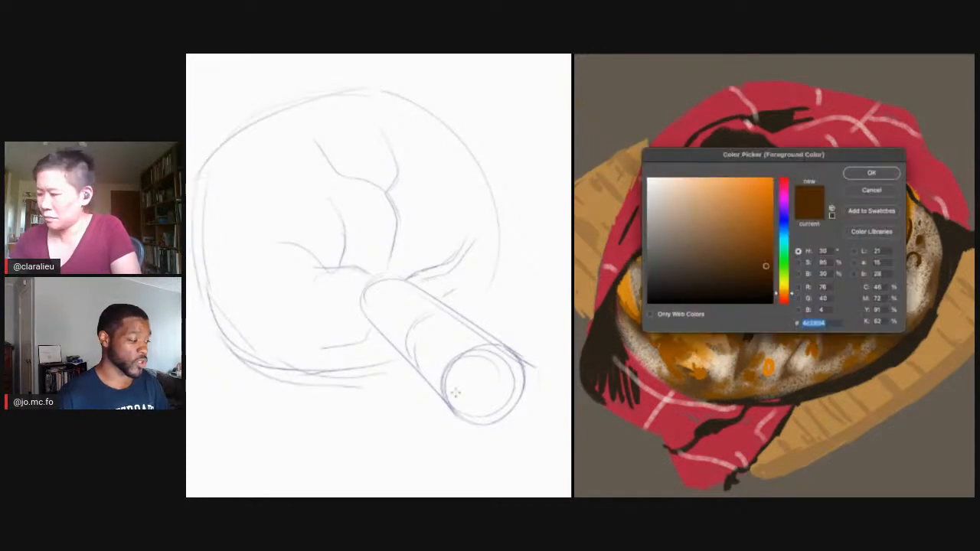
- Change the painting's foreground colour to a light golden yellow with a hue of 41°
left_click(782, 284)
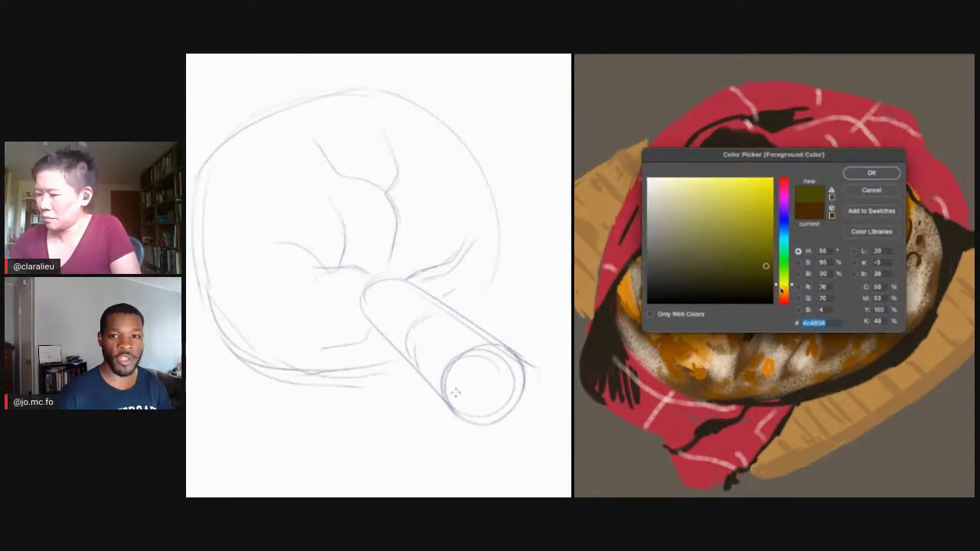
left_click_drag(781, 289, 784, 291)
left_click(721, 180)
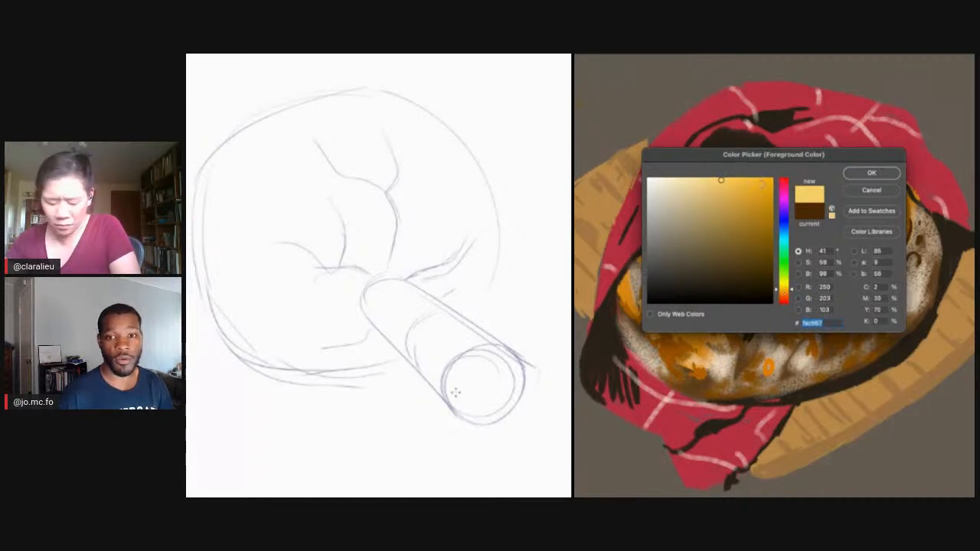
left_click(751, 180)
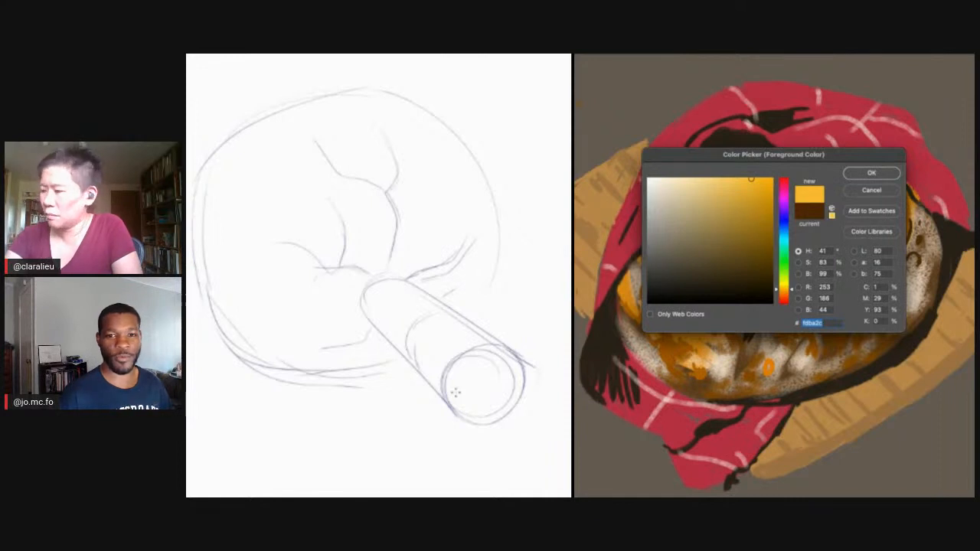
left_click(873, 174)
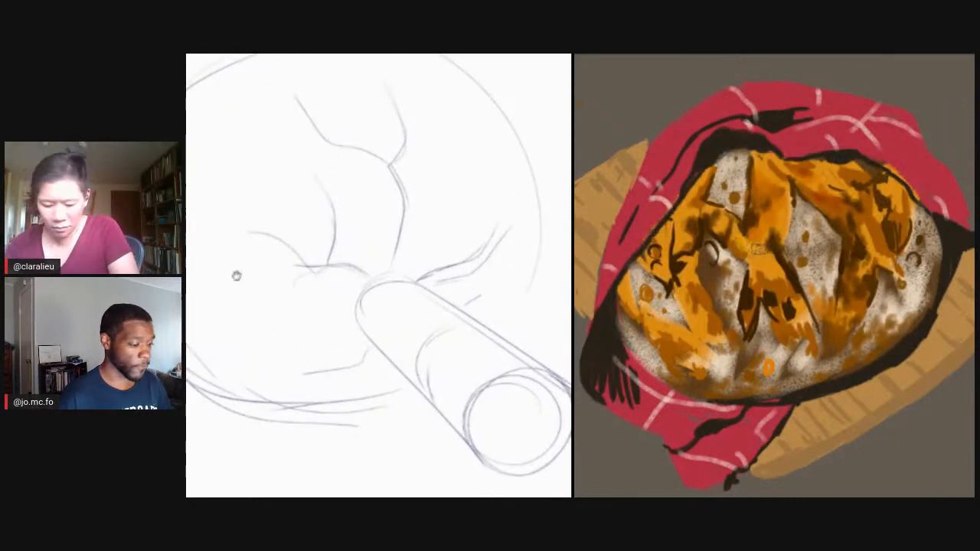
key("n")
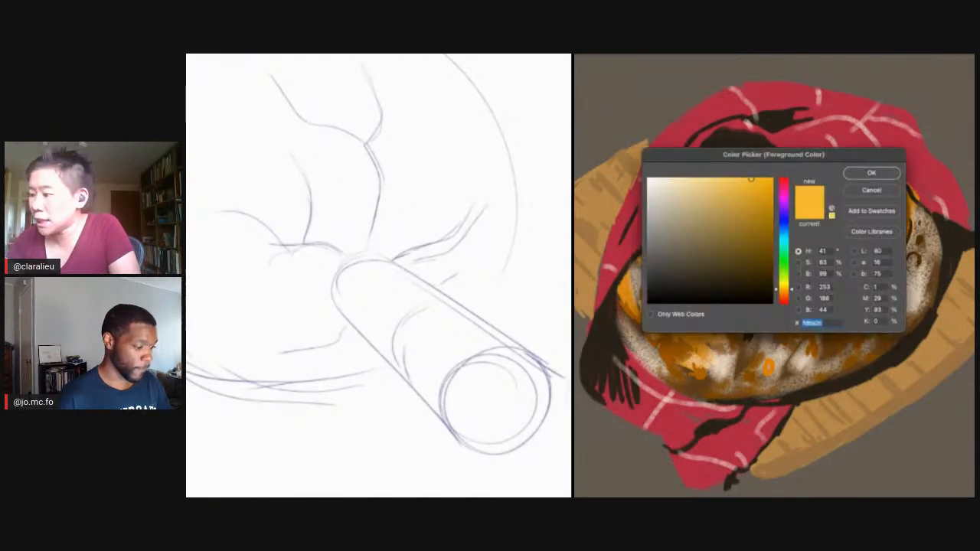
left_click(723, 185)
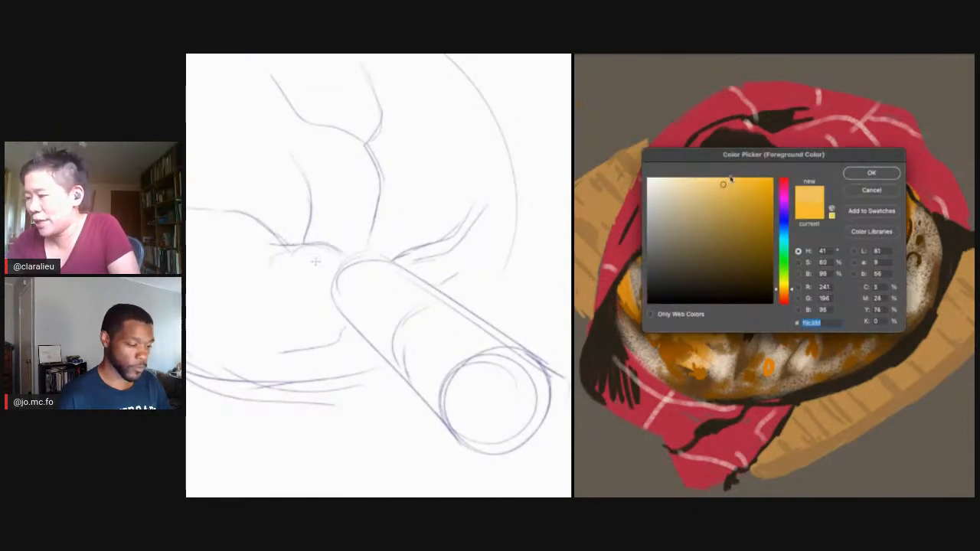
left_click(868, 174)
- Give the left-hand branch thickness with a second wavy edge, a curled joint and a further segment at its tip
left_click_drag(298, 263, 289, 268)
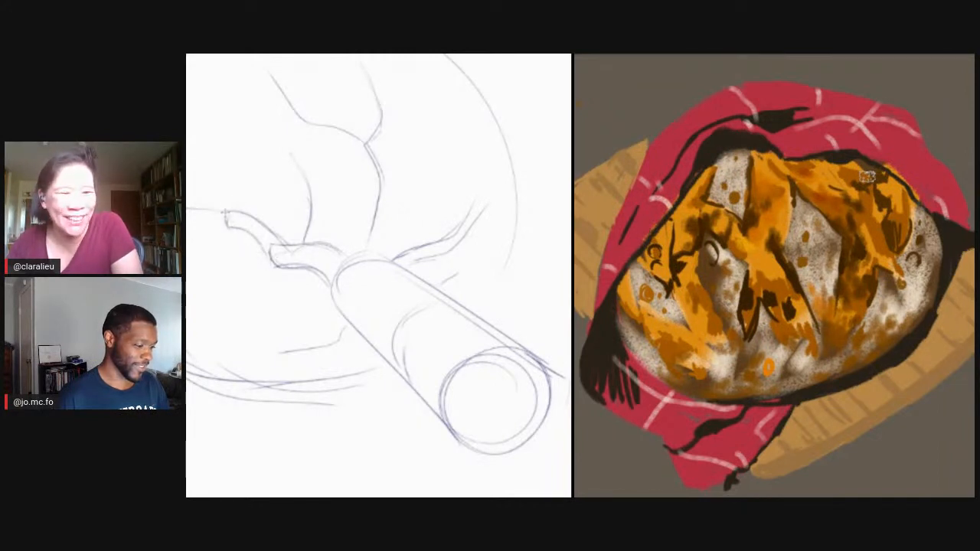
left_click_drag(225, 213, 229, 229)
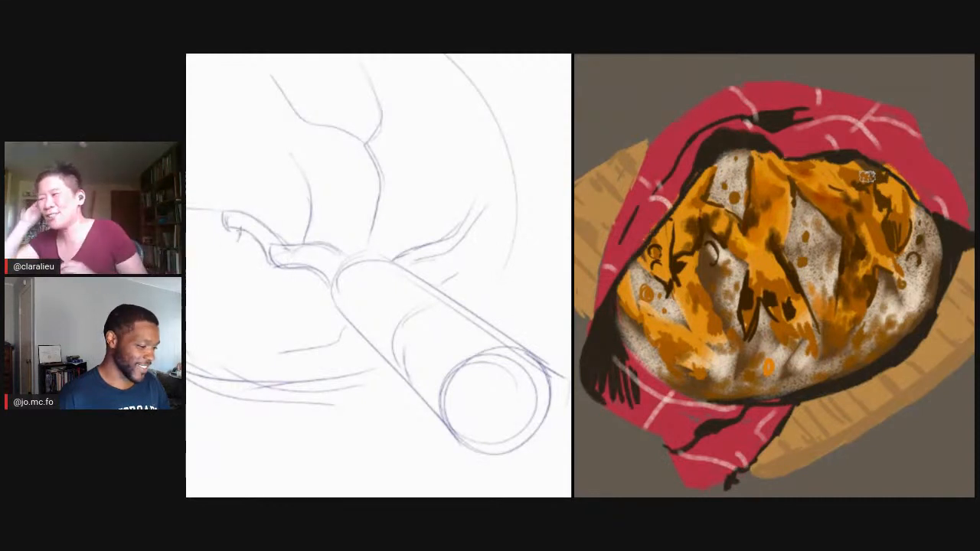
mouse_move(239, 232)
left_mouse_down()
mouse_move(223, 253)
mouse_move(198, 249)
left_mouse_up()
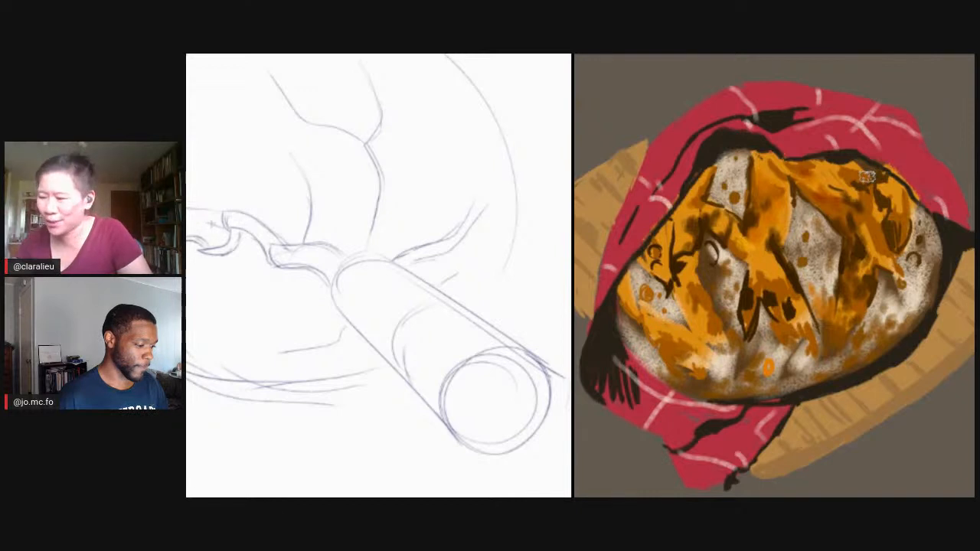
mouse_move(210, 212)
left_mouse_down()
mouse_move(186, 206)
mouse_move(218, 213)
left_mouse_up()
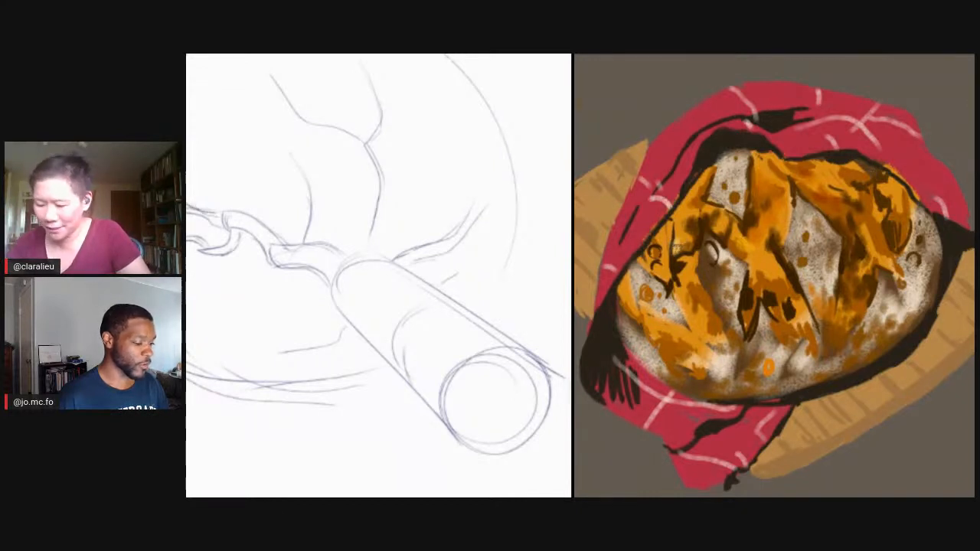
- Turn the upright branch into overlapping tube-like segments by doubling its edges and closing its upper end with a rounded tip
mouse_move(378, 276)
left_mouse_down()
mouse_move(342, 298)
mouse_move(362, 192)
mouse_move(358, 259)
left_mouse_up()
mouse_move(338, 163)
left_mouse_down()
mouse_move(358, 190)
mouse_move(326, 218)
mouse_move(312, 276)
mouse_move(319, 167)
mouse_move(284, 212)
mouse_move(307, 134)
mouse_move(314, 208)
left_mouse_up()
left_click_drag(299, 111, 316, 157)
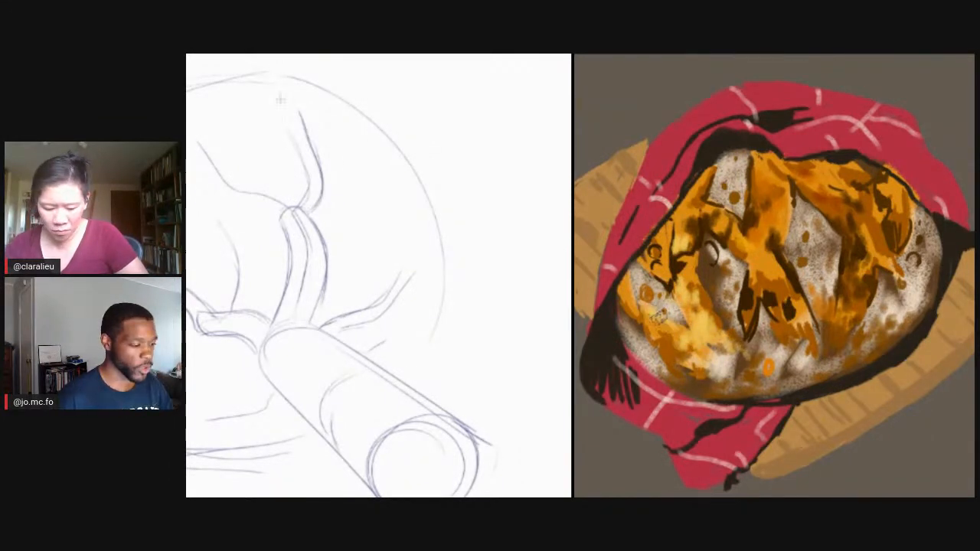
mouse_move(277, 118)
left_mouse_down()
mouse_move(297, 205)
mouse_move(279, 113)
mouse_move(302, 117)
left_mouse_up()
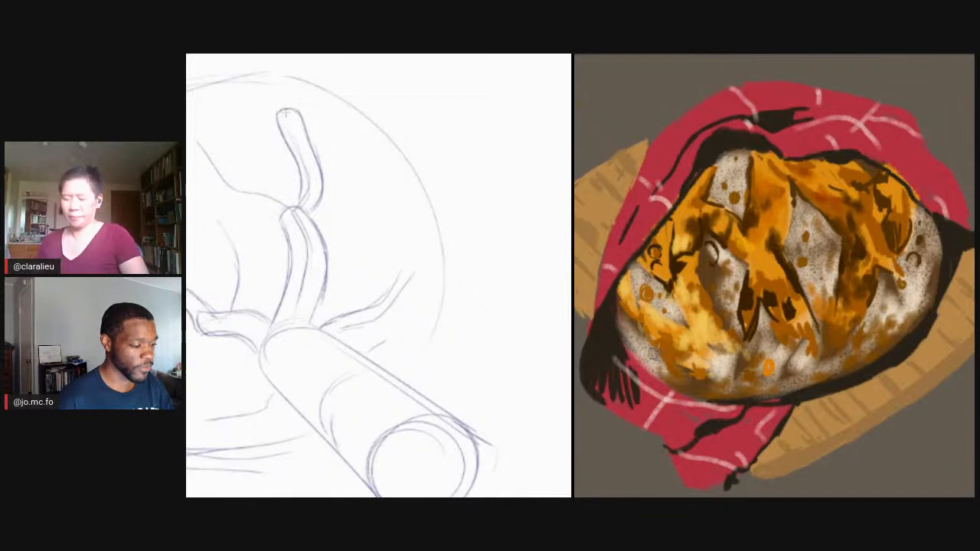
mouse_move(320, 196)
left_mouse_down()
mouse_move(320, 237)
mouse_move(263, 151)
left_mouse_up()
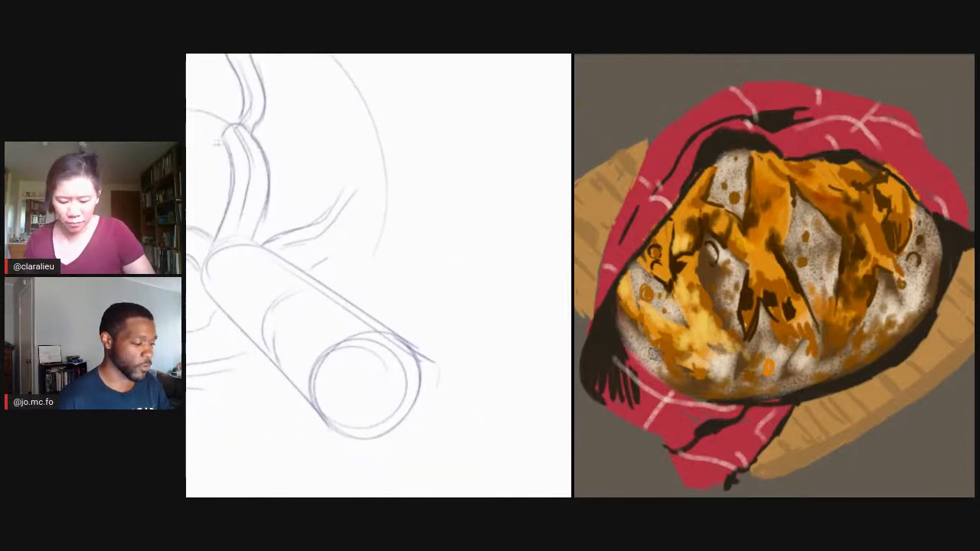
- Sketch a small forked twig rising from the branch on the trunk's right side, with two curved edges and a side shoot
left_click_drag(301, 225, 296, 159)
mouse_move(309, 153)
left_mouse_down()
mouse_move(310, 224)
mouse_move(310, 156)
mouse_move(342, 160)
left_mouse_up()
key("n")
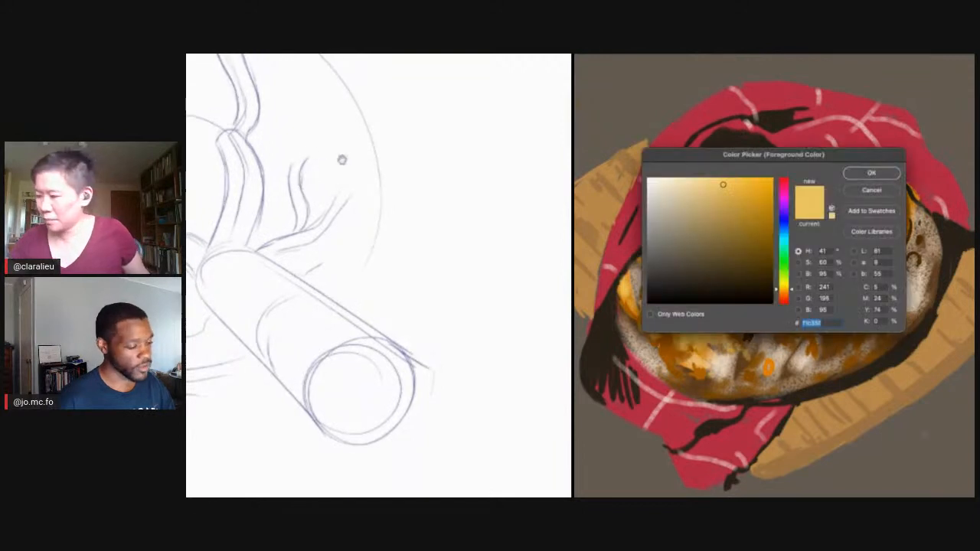
mouse_move(304, 195)
left_mouse_down()
mouse_move(332, 157)
mouse_move(310, 192)
mouse_move(316, 209)
left_mouse_up()
- Change the painting's foreground colour to an orange-brown with a hue of 32°
left_click(784, 297)
left_click(784, 300)
left_click(726, 232)
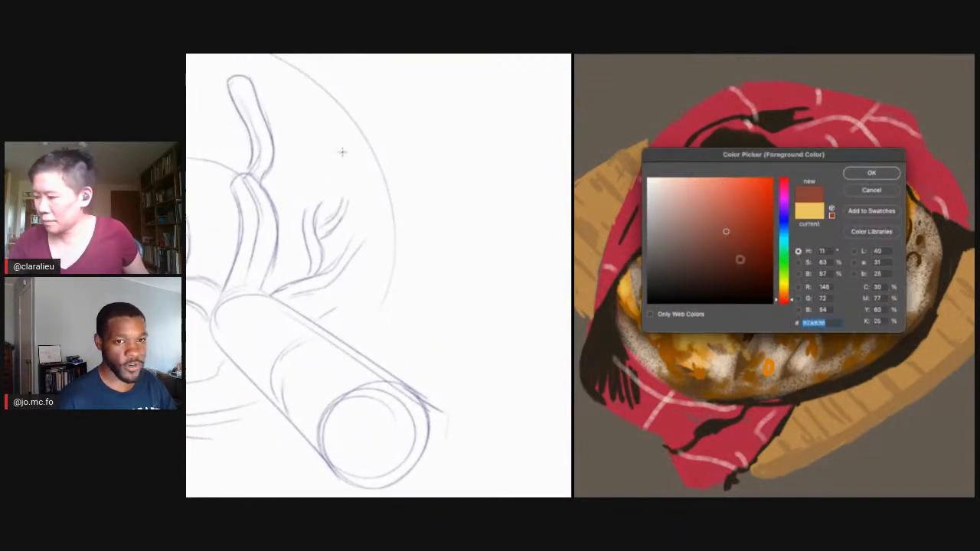
left_click(784, 289)
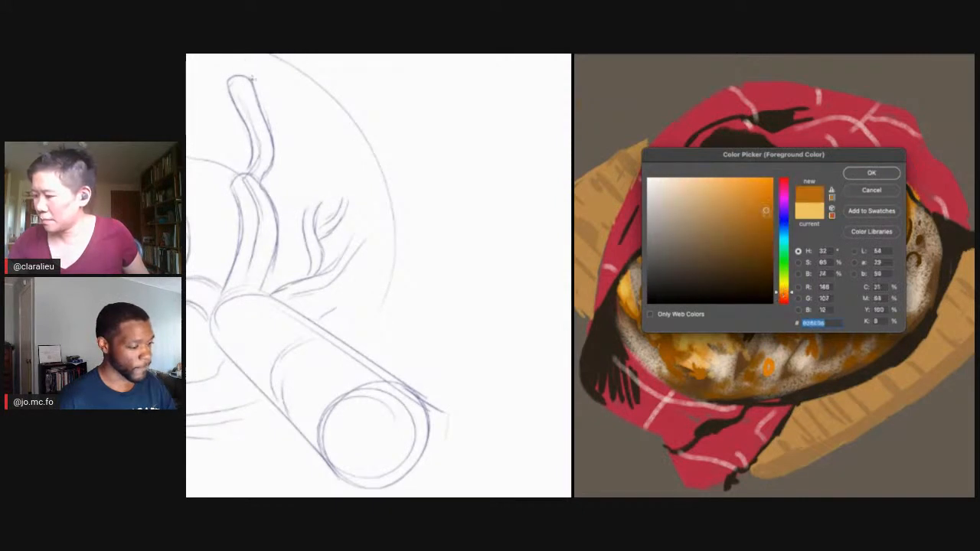
left_click(869, 173)
- Add a small side twig near the upright branch's tip and darken the upper edge of the foreshortened trunk cylinder
mouse_move(291, 81)
left_mouse_down()
mouse_move(268, 107)
mouse_move(297, 86)
left_mouse_up()
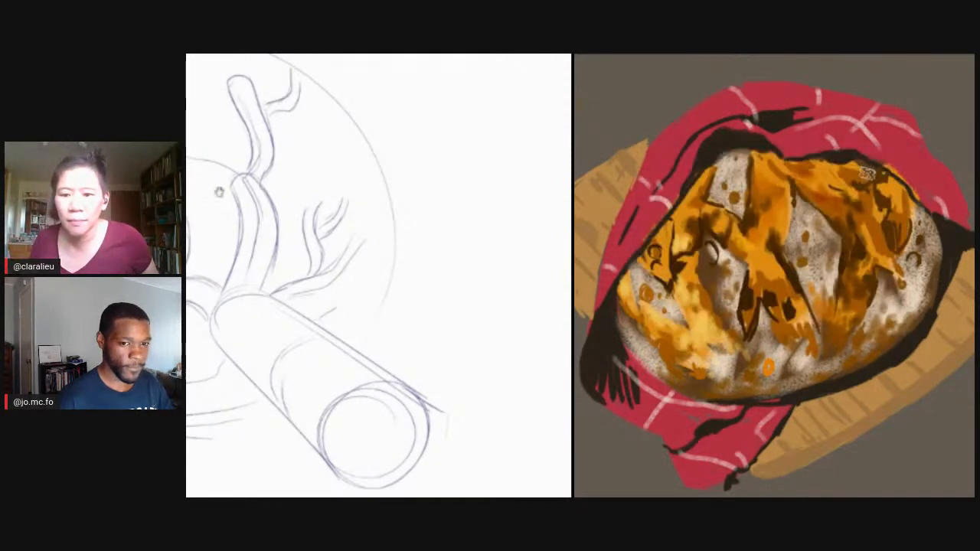
left_click_drag(219, 192, 193, 82)
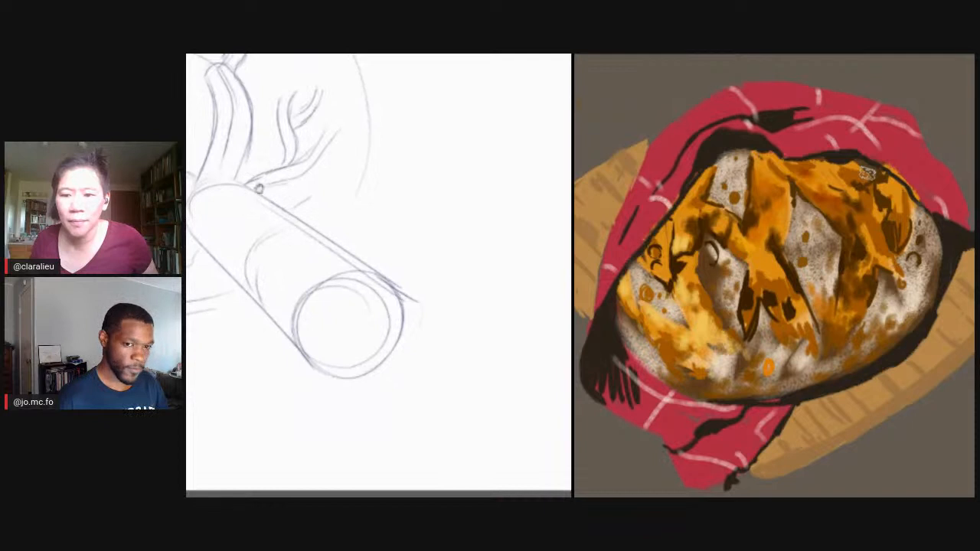
mouse_move(259, 188)
left_mouse_down()
mouse_move(228, 190)
mouse_move(412, 299)
mouse_move(451, 296)
left_mouse_up()
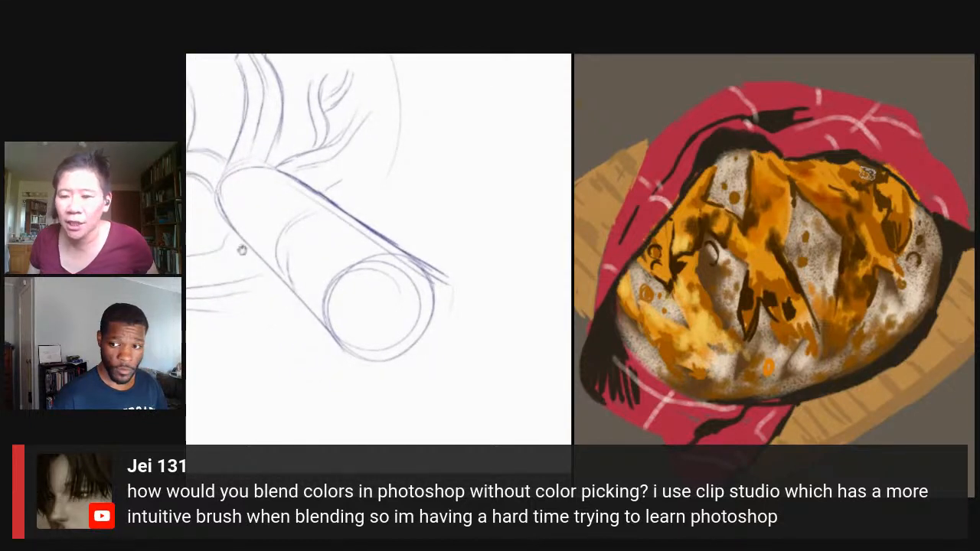
left_click_drag(241, 251, 245, 252)
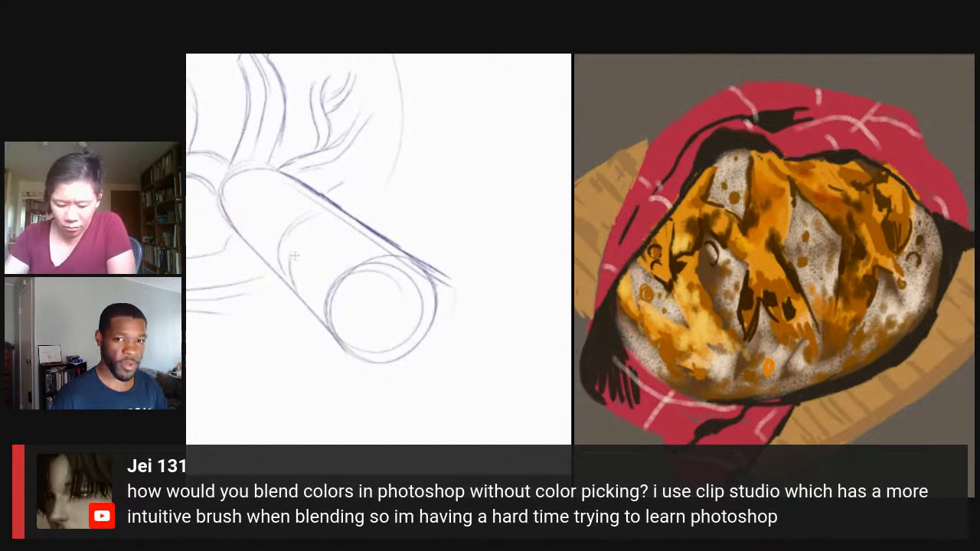
- Set the painting's foreground colour to dark brown with hue 32°, saturation 96% and brightness 53%, and hide the tree sketch to get a blank canvas
key("n")
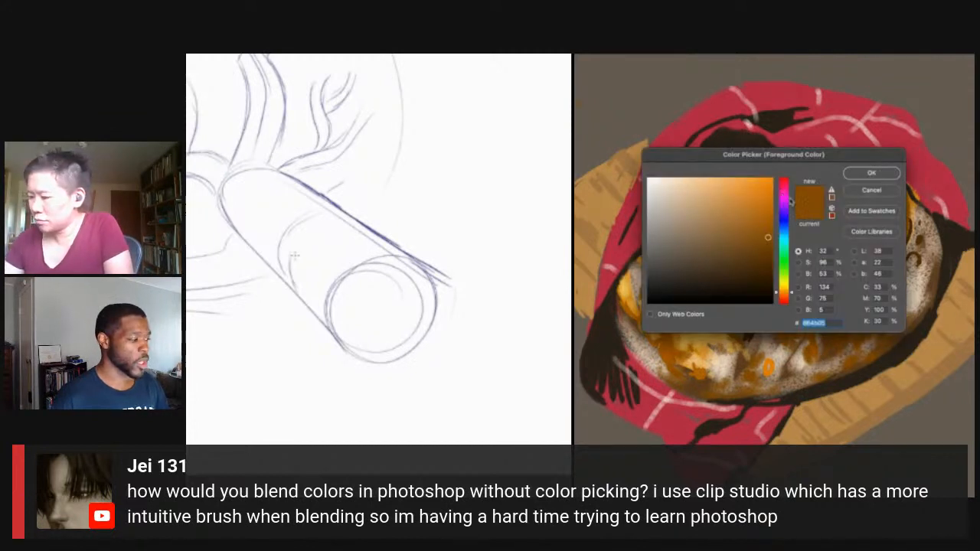
left_click(785, 299)
left_click(787, 279)
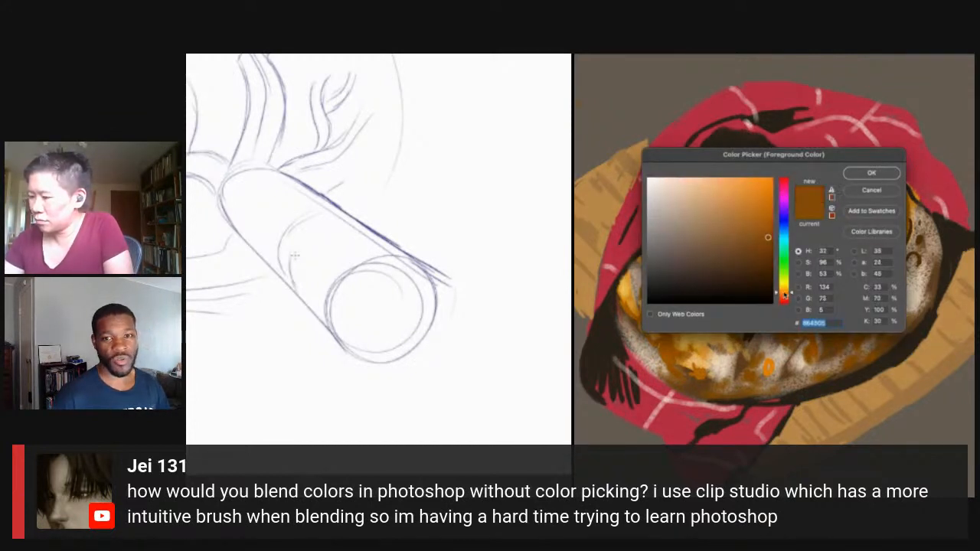
left_click(869, 175)
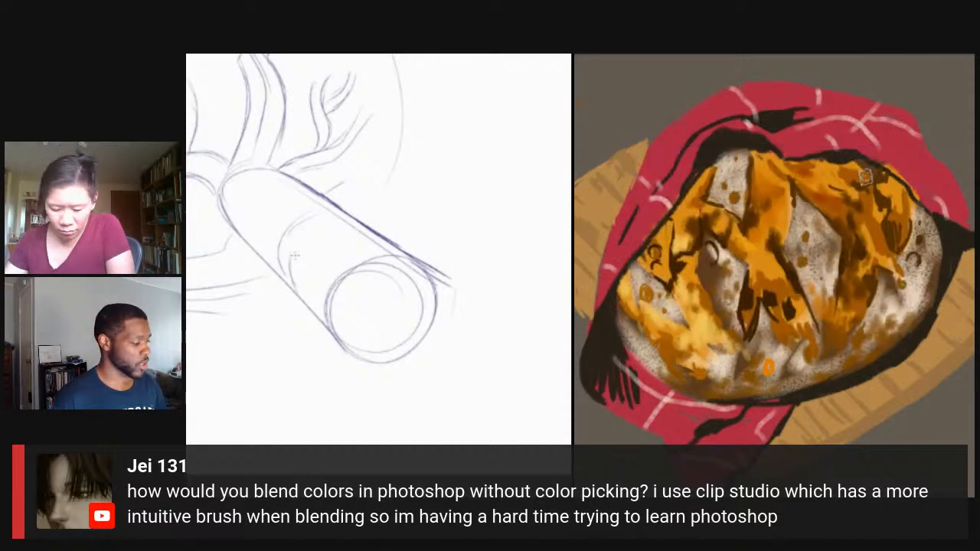
key("Delete")
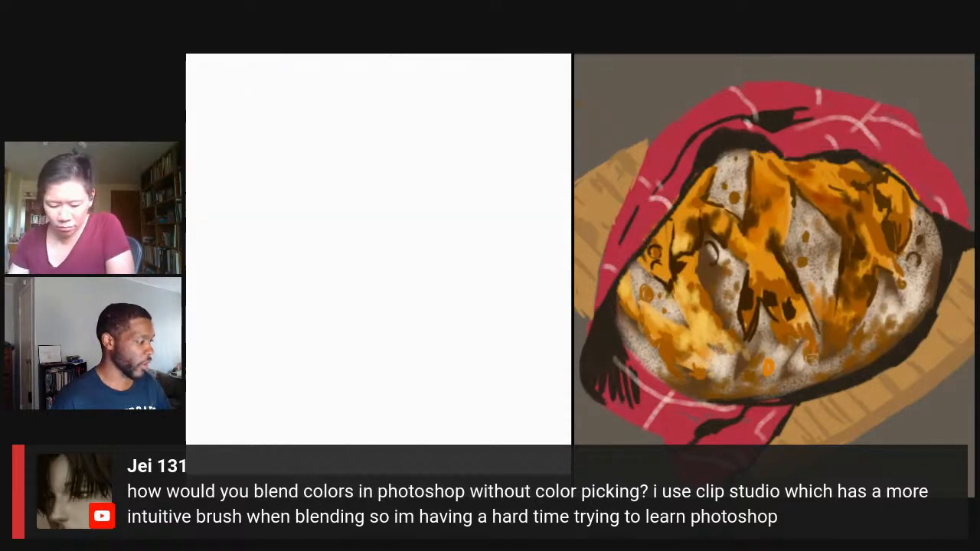
- Dab orange onto the bread's lower edge and set the foreground colour to burnt brown with hue 27° and brightness 60%
left_click_drag(811, 360, 810, 352)
key("n")
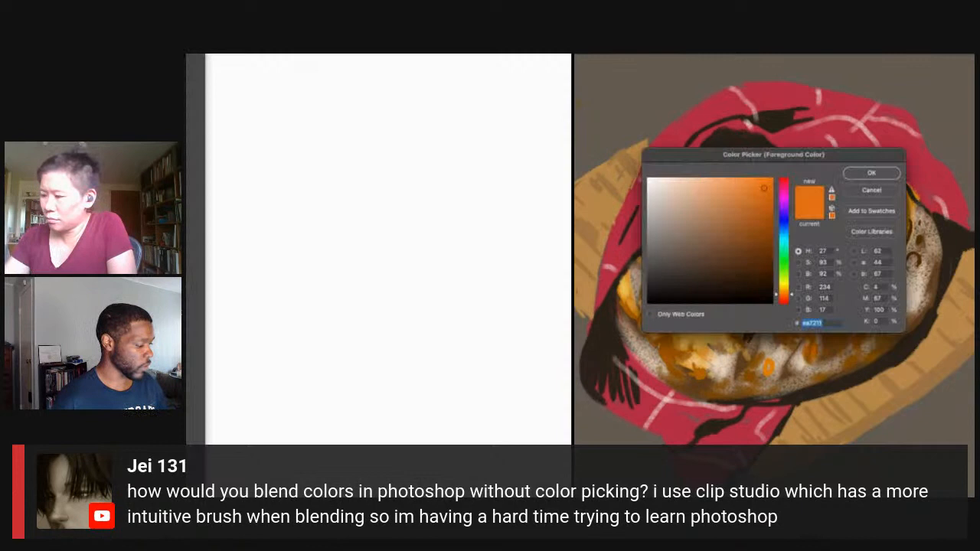
left_click(767, 230)
left_click(872, 174)
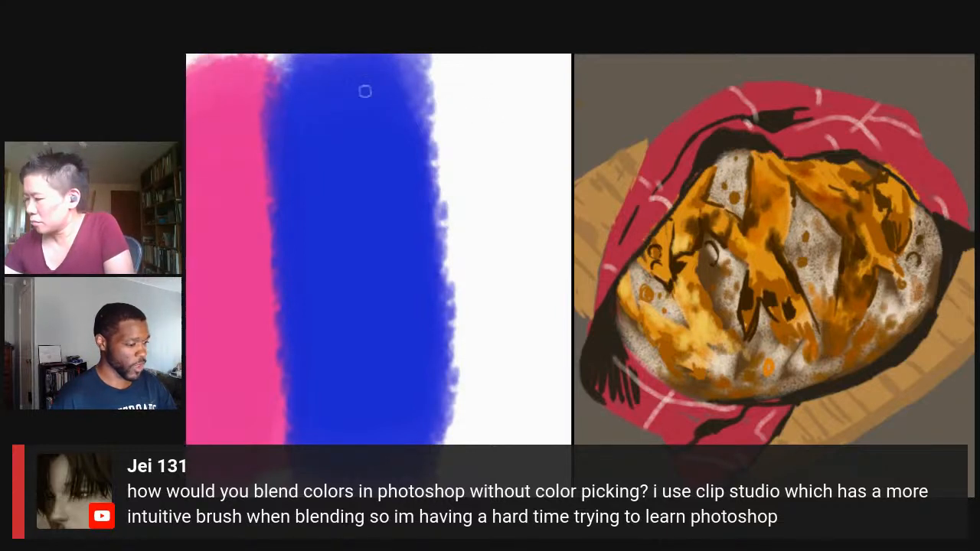
- Demonstrate blending the boundary between the pink and blue swatches with vertical strokes of sampled in-between purple and pink tones
mouse_move(266, 106)
left_mouse_down()
mouse_move(275, 223)
mouse_move(269, 101)
mouse_move(269, 219)
mouse_move(265, 110)
left_mouse_up()
key("ctrl+plus")
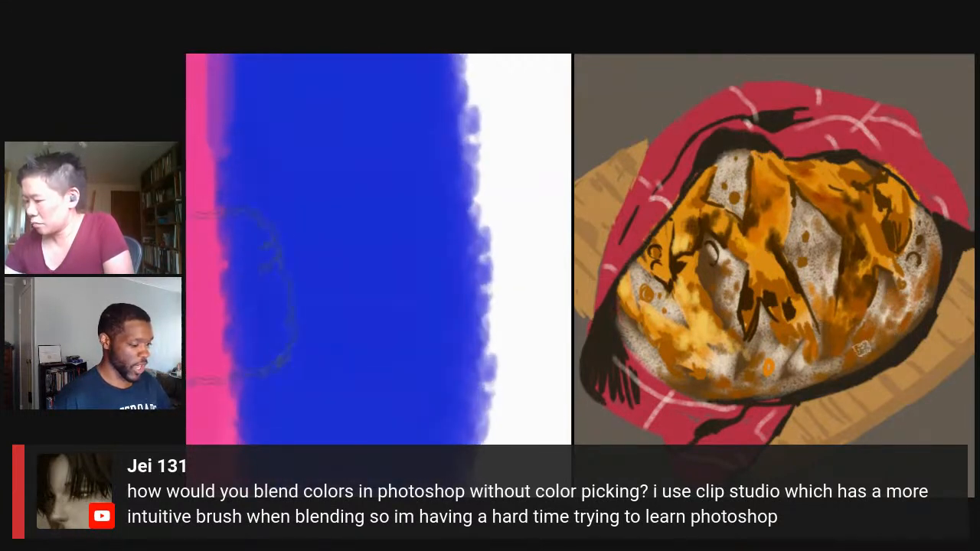
key("bracketleft")
key("bracketleft")
key("ctrl+plus")
left_click_drag(222, 184, 293, 202)
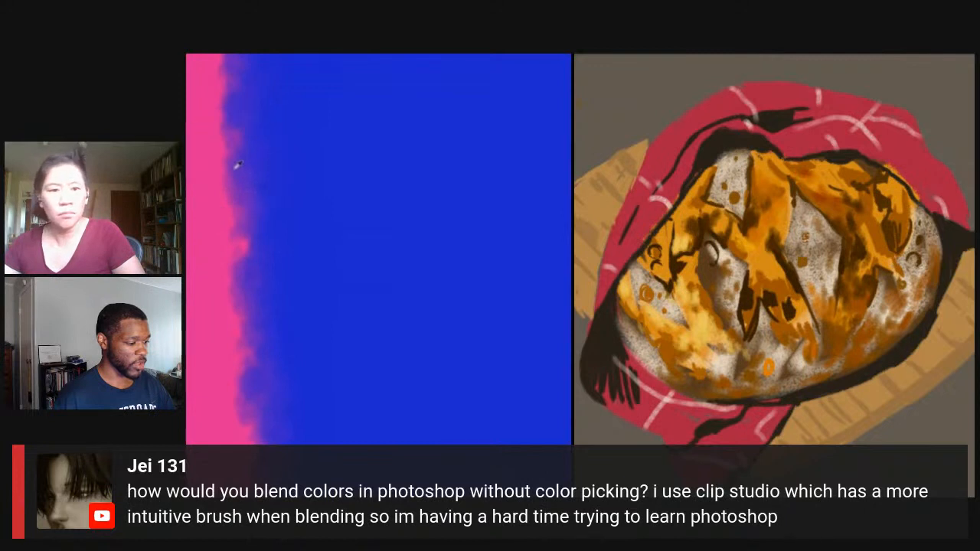
mouse_move(230, 114)
left_mouse_down()
mouse_move(251, 329)
mouse_move(240, 106)
mouse_move(258, 375)
mouse_move(242, 144)
mouse_move(261, 278)
mouse_move(274, 153)
mouse_move(285, 368)
mouse_move(276, 102)
mouse_move(285, 400)
left_mouse_up()
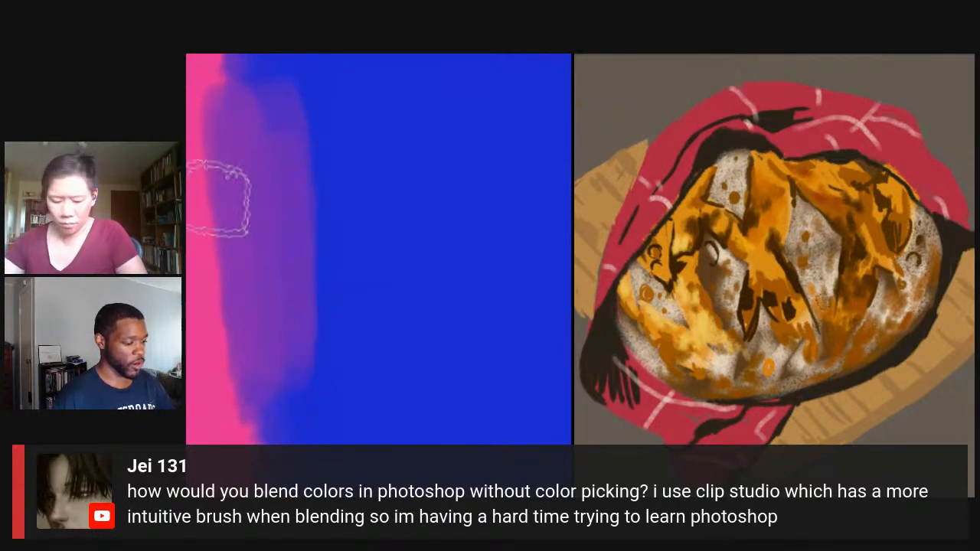
left_click_drag(211, 207, 223, 344)
key("ctrl+minus")
key("ctrl+minus")
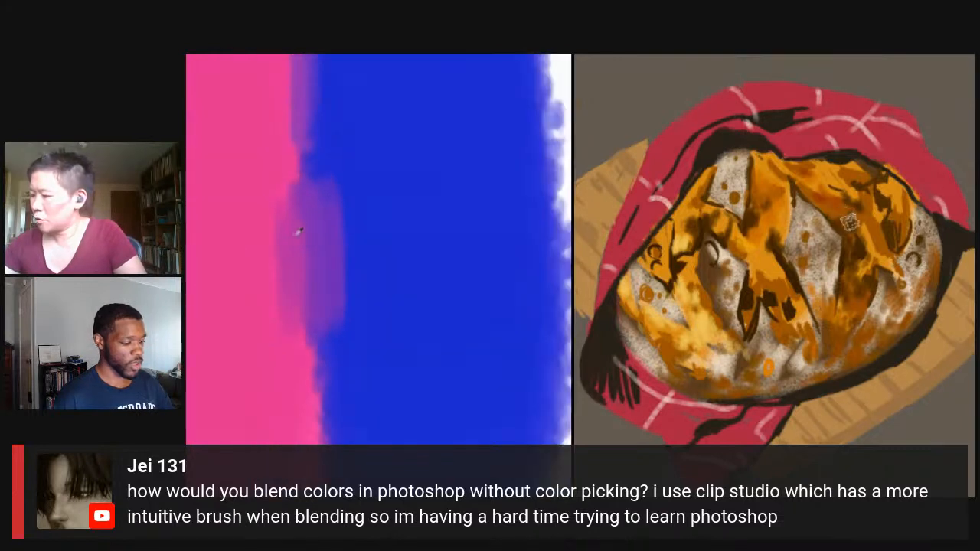
left_click(298, 237, "alt")
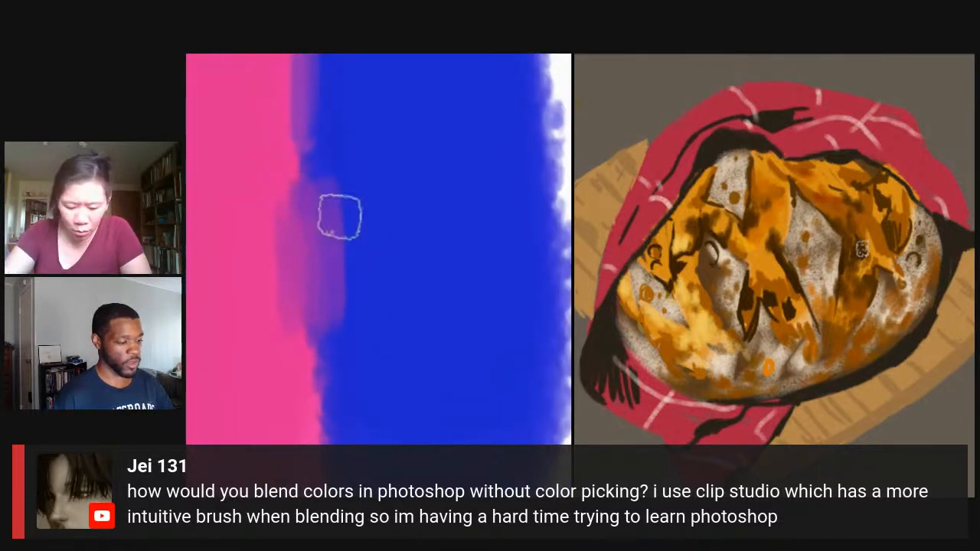
key("ctrl+minus")
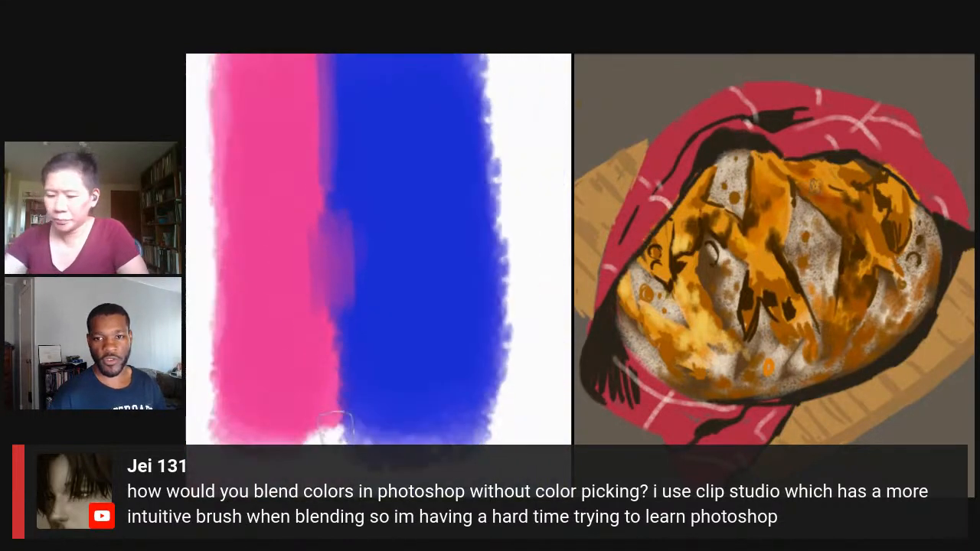
- Lighten the painting's foreground colour to a softer orange-brown with hue 27°, saturation 81% and brightness 70%
key("n")
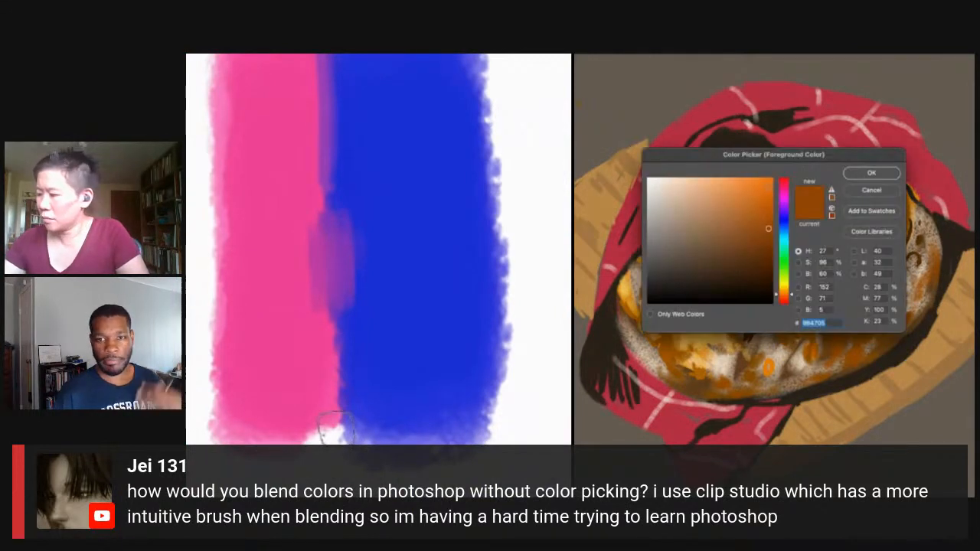
left_click(749, 216)
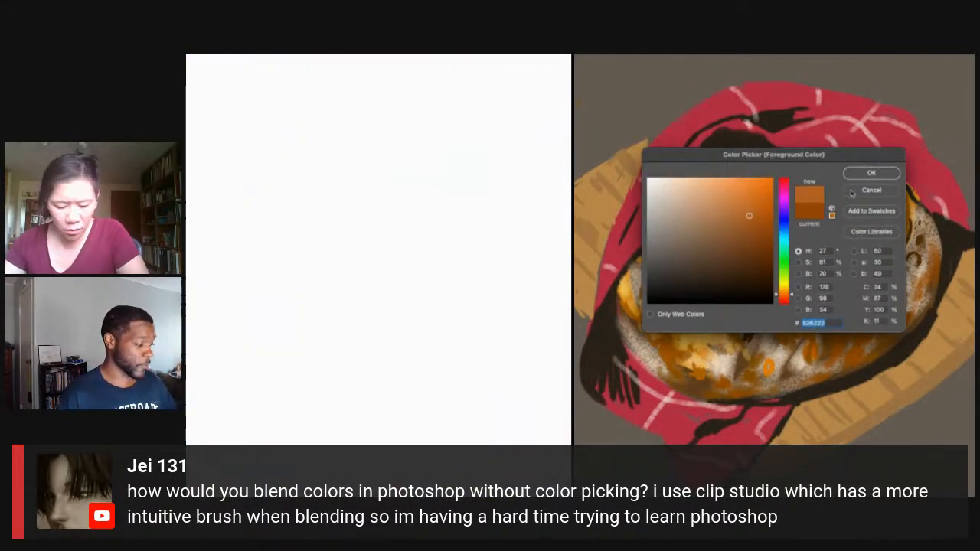
left_click(871, 173)
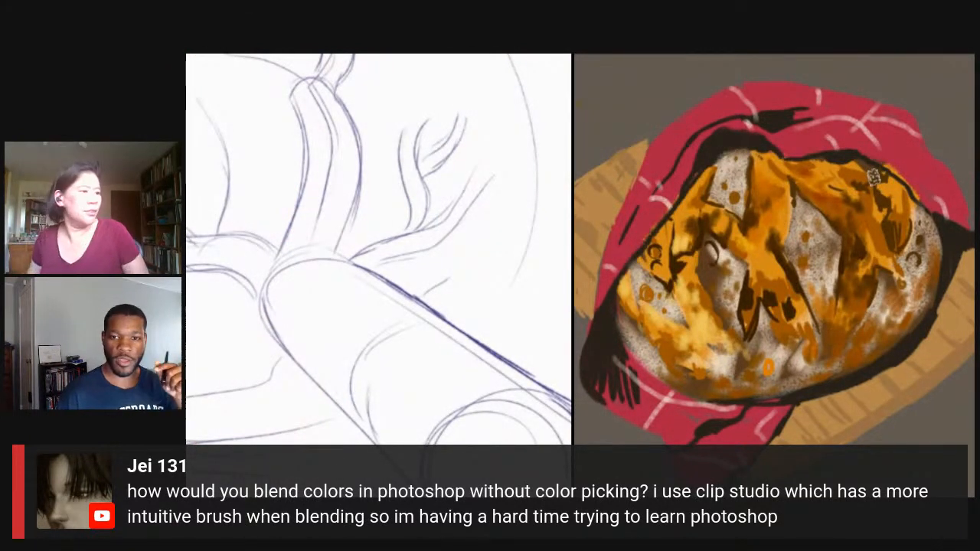
- Switch to OBS, show the upper MS Edge iPad source so the drawing panels appear, and project the CL + TA PROCREATE scene fullscreen
key("Escape")
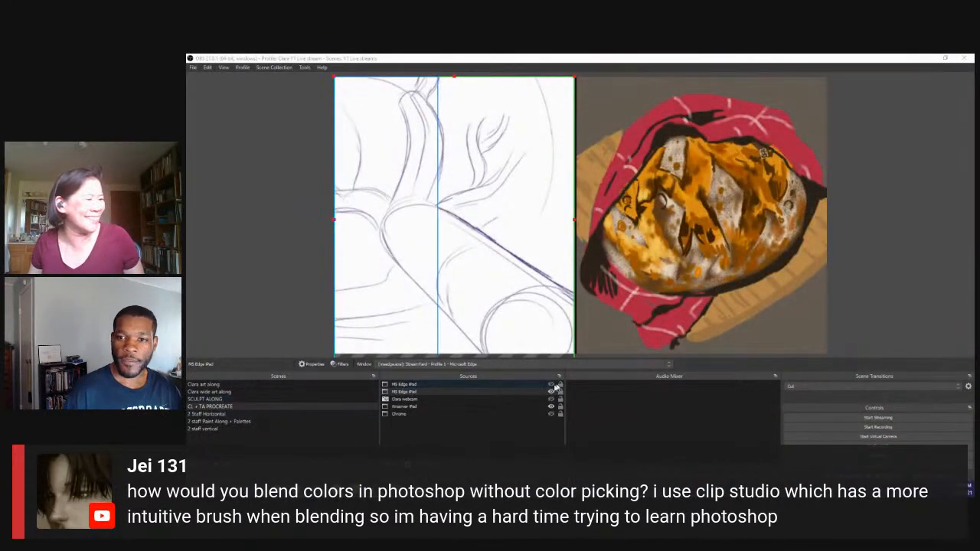
right_click(245, 411)
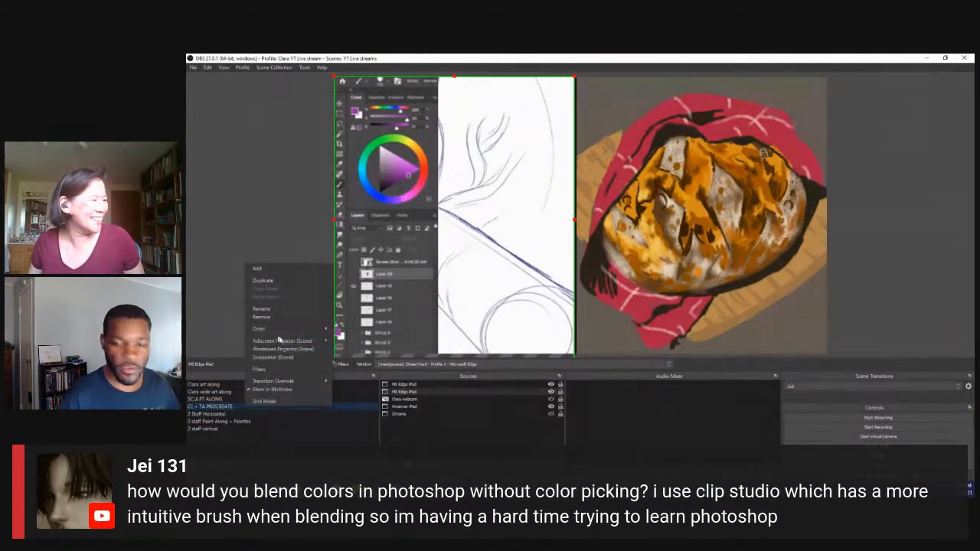
mouse_move(314, 344)
left_click(376, 349)
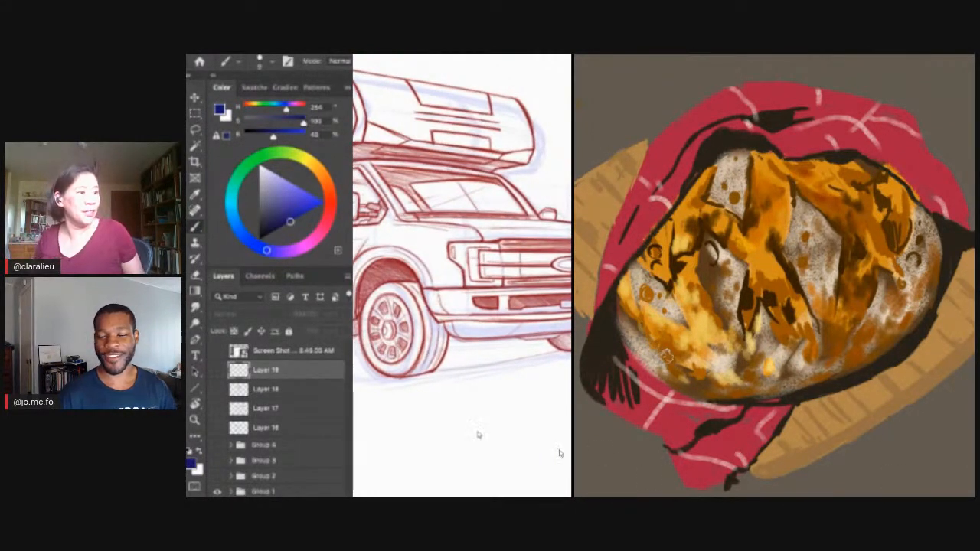
- Return to OBS, hide the upper MS Edge iPad source, and project the CL + TA PROCREATE scene fullscreen again
key("Escape")
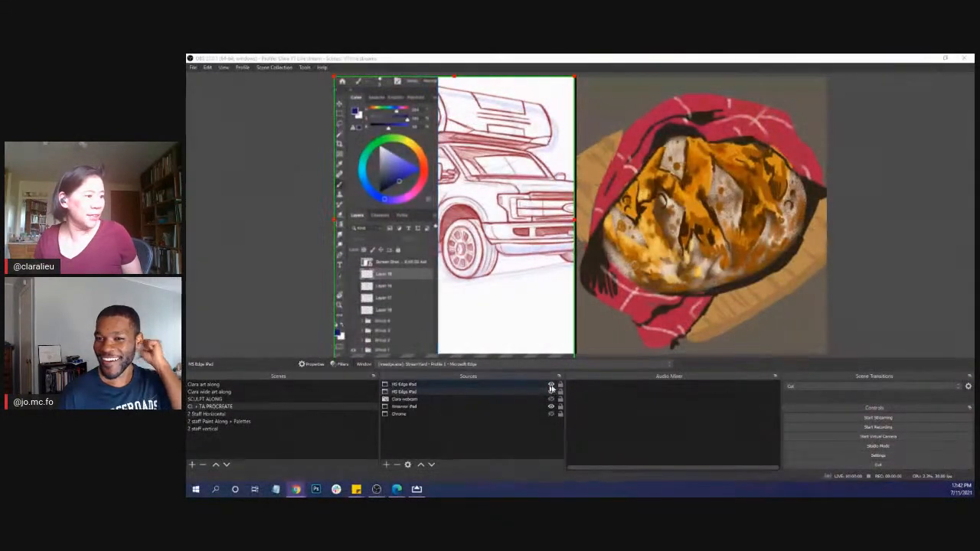
right_click(222, 407)
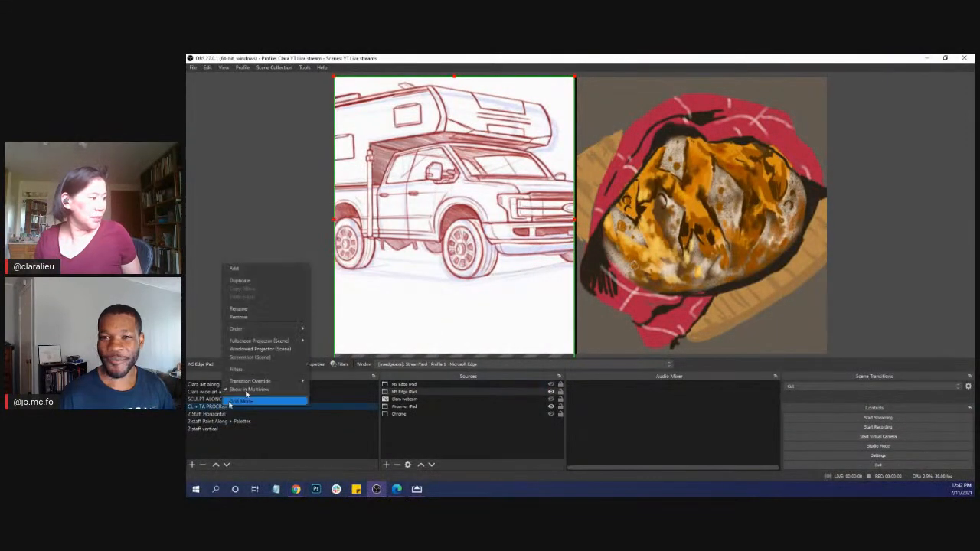
mouse_move(284, 346)
left_click(350, 352)
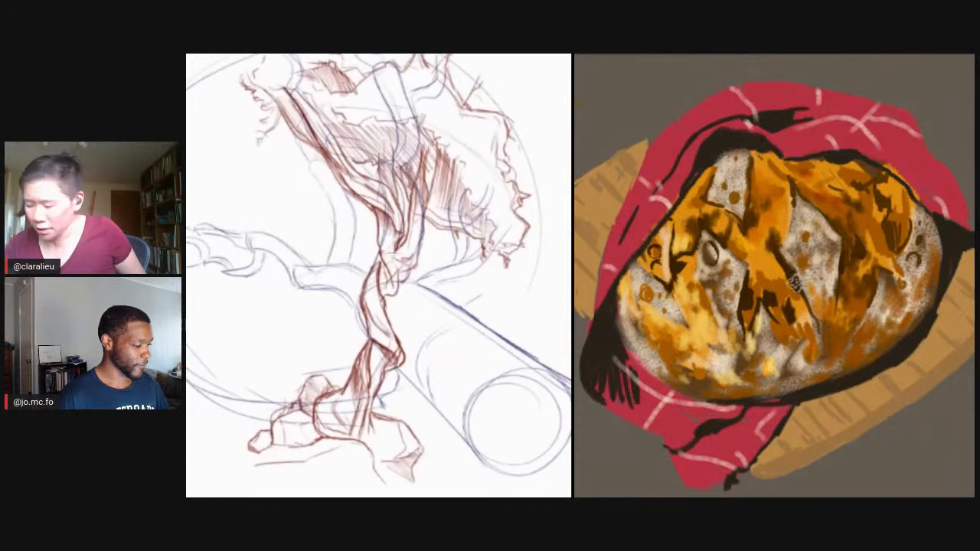
- Sketch a thick branch extending left from the trunk's base, with upper and lower edges, a jointed tip segment and a curved twig
mouse_move(298, 326)
left_mouse_down()
mouse_move(283, 303)
mouse_move(237, 302)
mouse_move(230, 273)
left_mouse_up()
key("ctrl+plus")
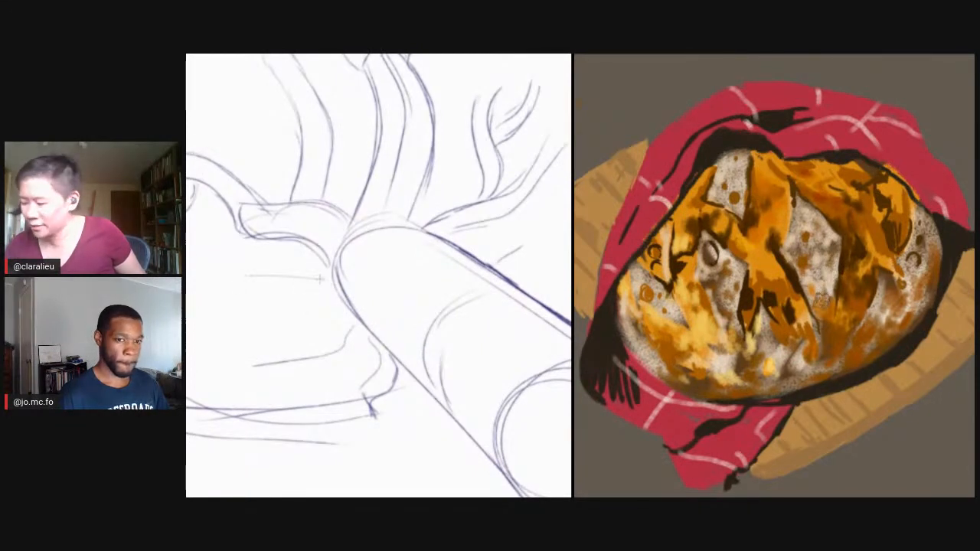
left_click_drag(322, 286, 197, 279)
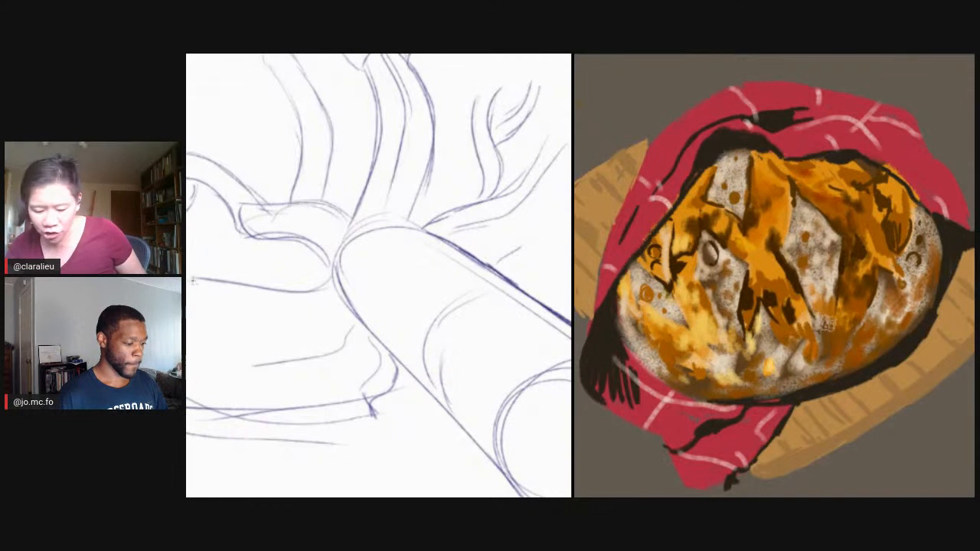
left_click_drag(354, 335, 196, 312)
mouse_move(236, 286)
left_mouse_down()
mouse_move(277, 297)
mouse_move(255, 258)
mouse_move(228, 271)
mouse_move(237, 244)
mouse_move(246, 268)
left_mouse_up()
mouse_move(206, 296)
left_mouse_down()
mouse_move(261, 280)
mouse_move(196, 315)
left_mouse_up()
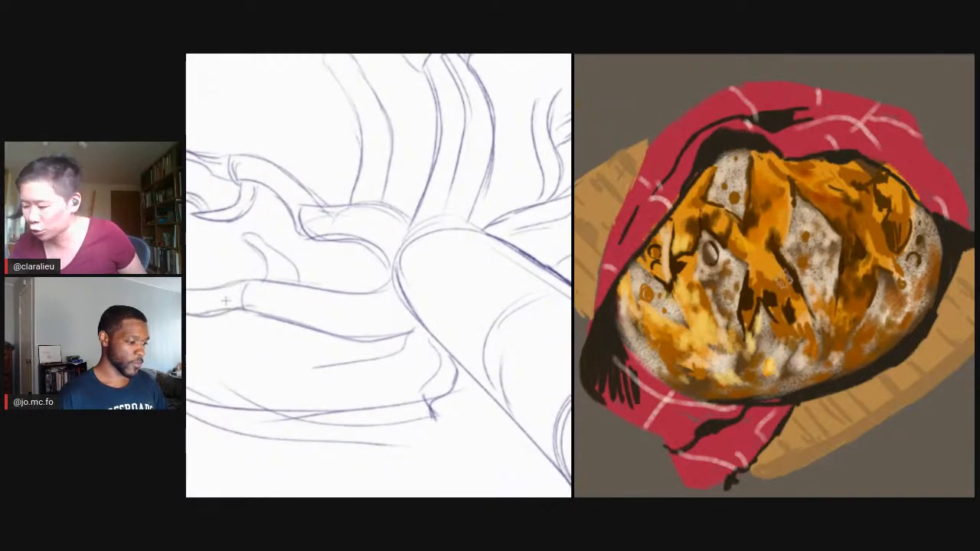
- Add a short twig with two converging edges and an angled end on the left side of the left upright branch
key("ctrl+minus")
key("ctrl+minus")
key("ctrl+plus")
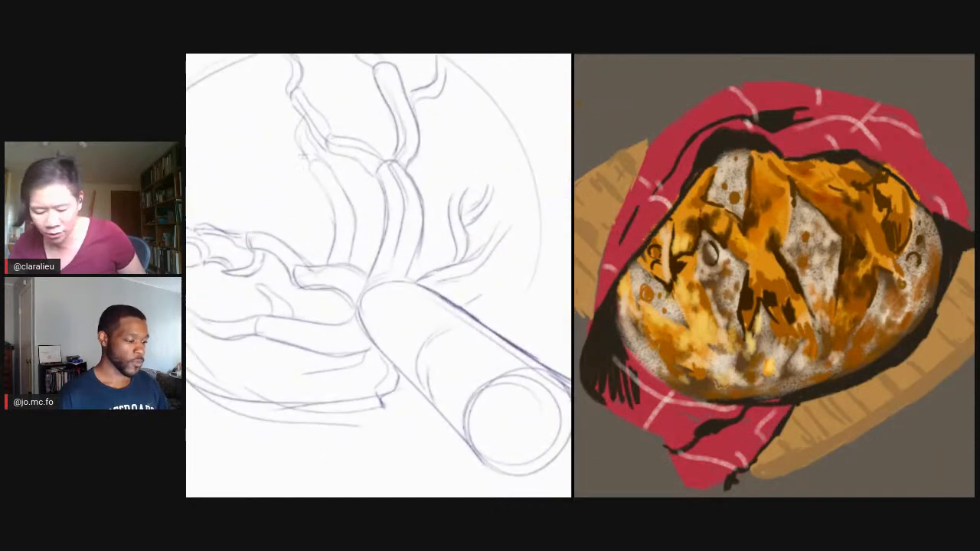
mouse_move(282, 176)
left_mouse_down()
mouse_move(322, 185)
mouse_move(322, 197)
left_mouse_up()
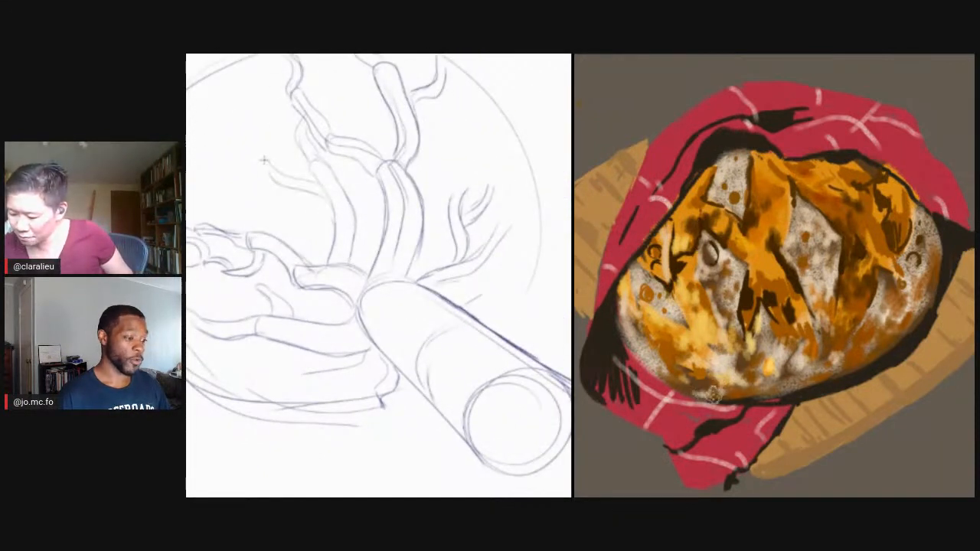
left_click_drag(266, 161, 268, 181)
left_click_drag(268, 180, 323, 198)
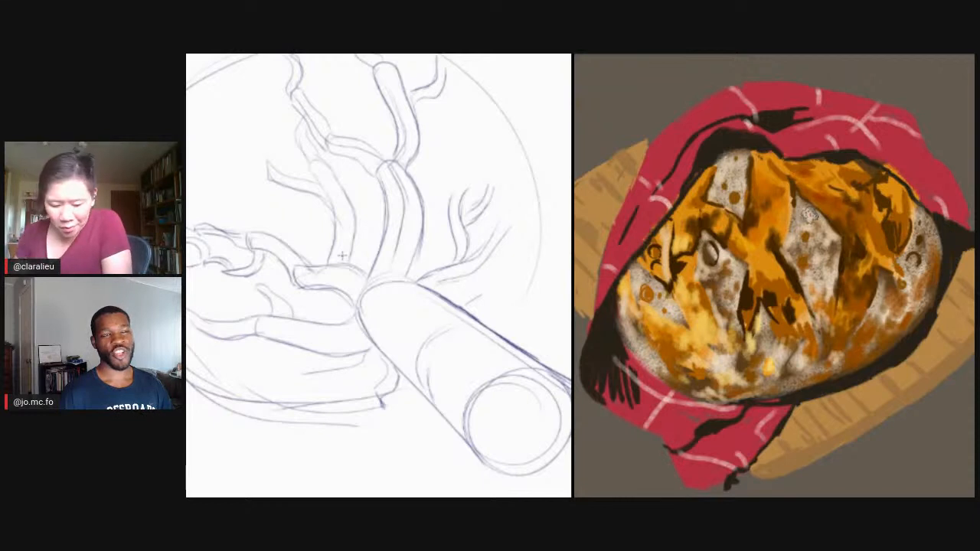
- Set the foreground color for the bread painting to a dark orange-brown with RGB values 123, 71, 4
key("n")
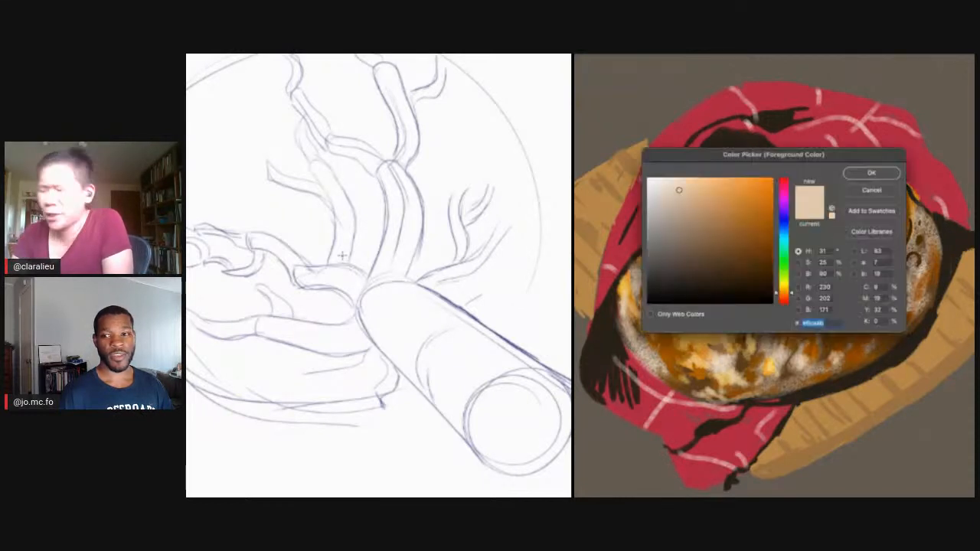
left_click_drag(772, 183, 771, 235)
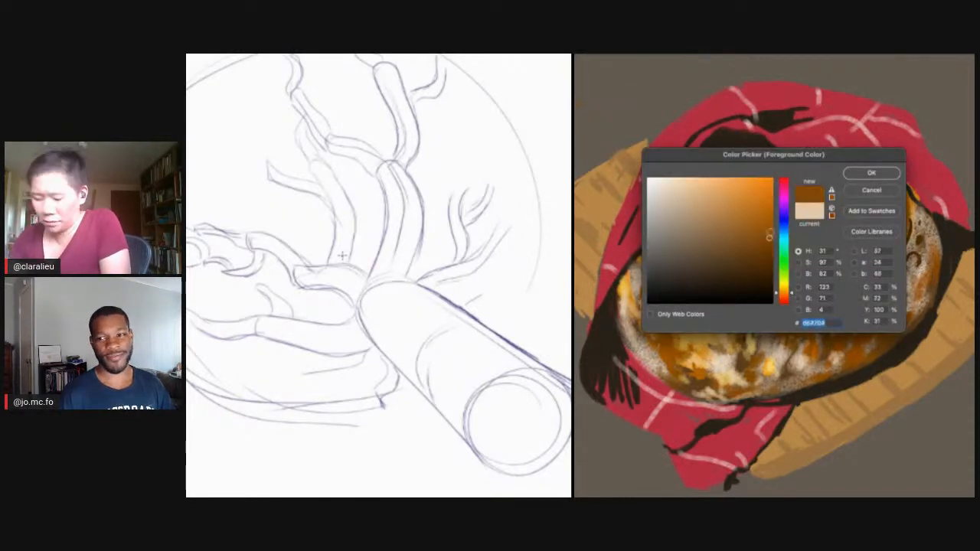
left_click(874, 174)
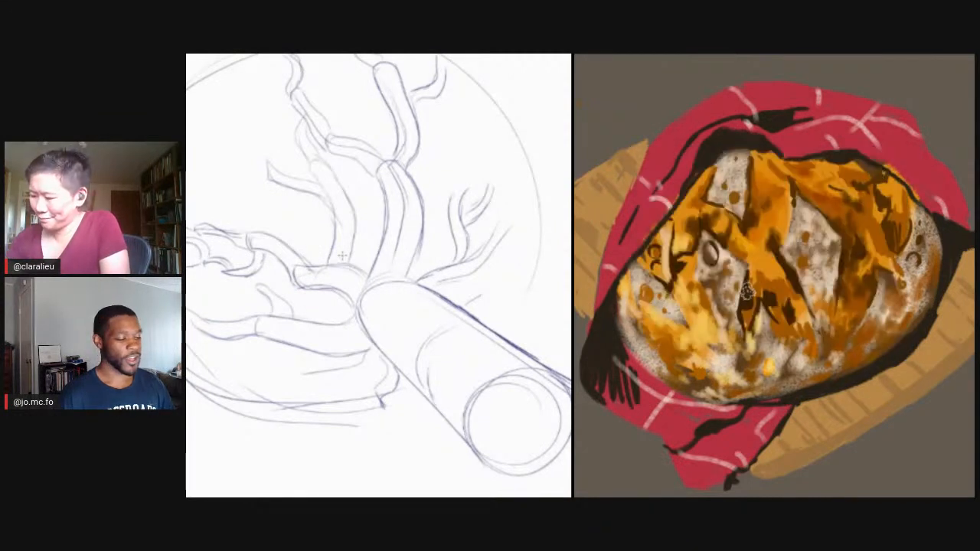
- Reinforce the left edge of the large foreshortened trunk, and choose a darker foreground color for the bread painting
scroll(341, 253, "up", 3)
left_click_drag(339, 252, 203, 144)
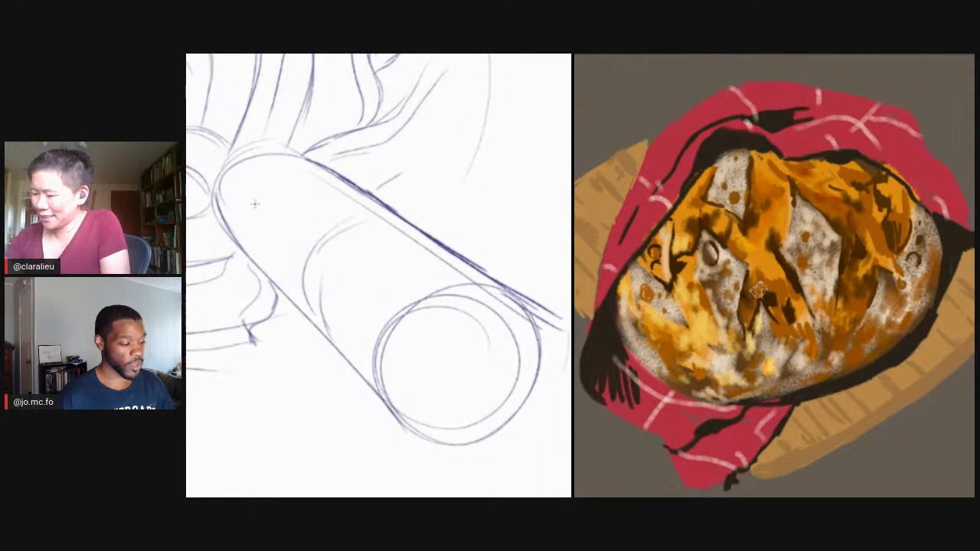
left_click_drag(222, 185, 234, 242)
left_click_drag(274, 284, 233, 233)
left_click(770, 250)
left_click(871, 173)
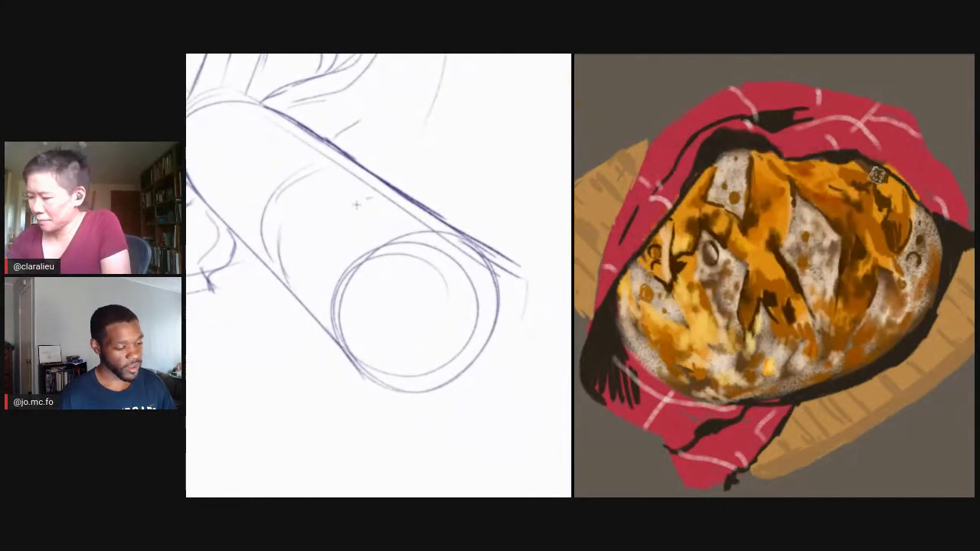
- Add a curved contour line on the trunk behind its cut end, and a short jagged twig on its upper edge
left_click_drag(349, 202, 328, 268)
mouse_move(418, 103)
left_mouse_down()
mouse_move(398, 172)
mouse_move(353, 222)
left_mouse_up()
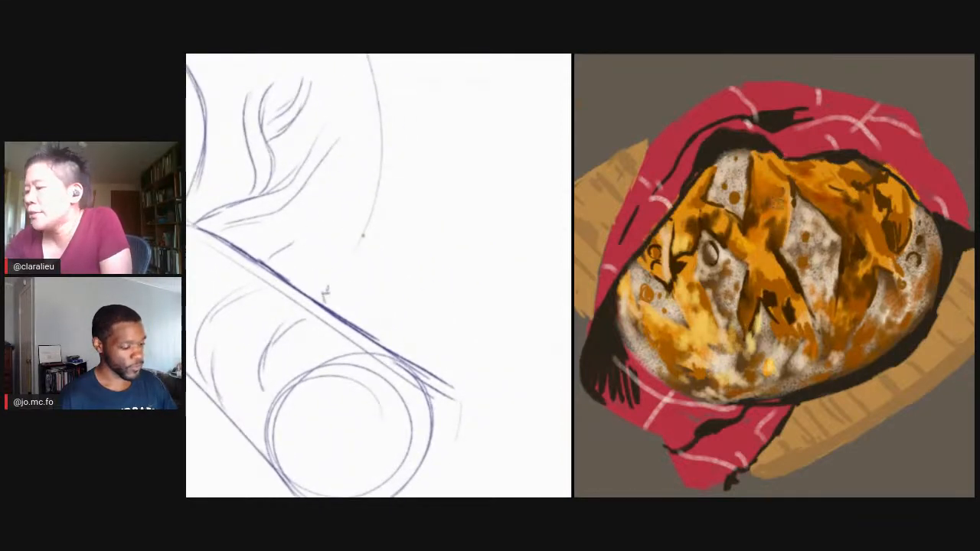
left_click_drag(324, 299, 343, 273)
key("ctrl+minus")
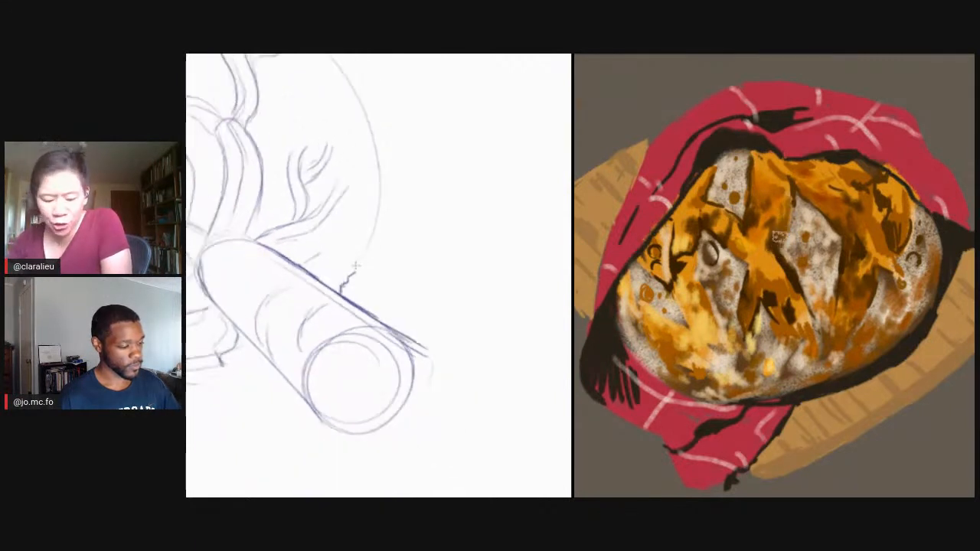
key("ctrl+minus")
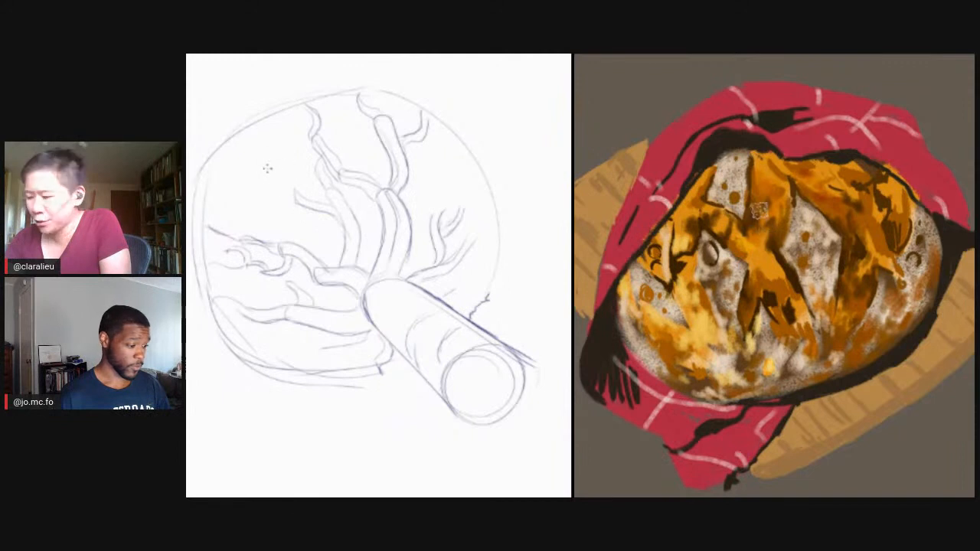
- Extend the short left twig into a long tapering branch toward the upper-left canopy edge, and add wavy twigs beneath it
left_click_drag(294, 193, 251, 172)
mouse_move(296, 201)
left_mouse_down()
mouse_move(250, 182)
mouse_move(236, 151)
left_mouse_up()
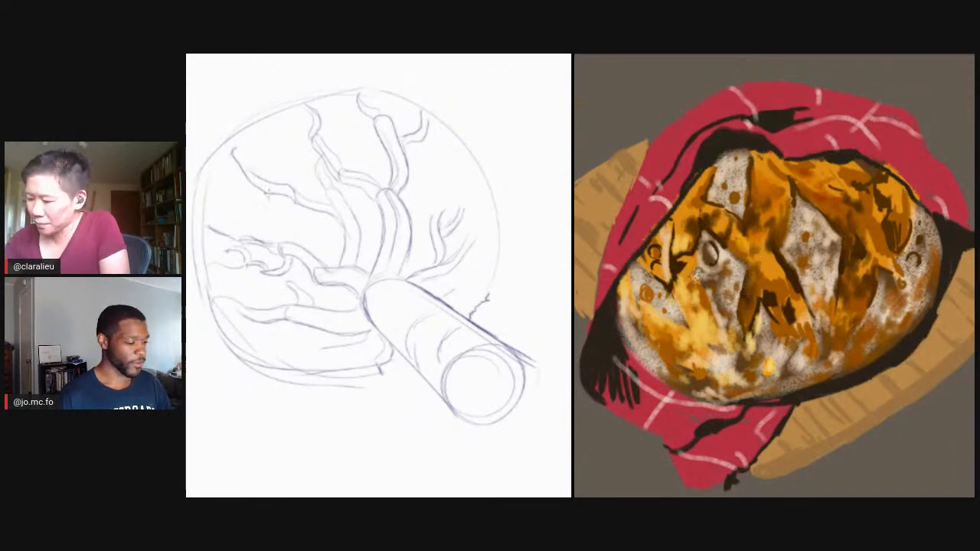
left_click_drag(264, 197, 280, 240)
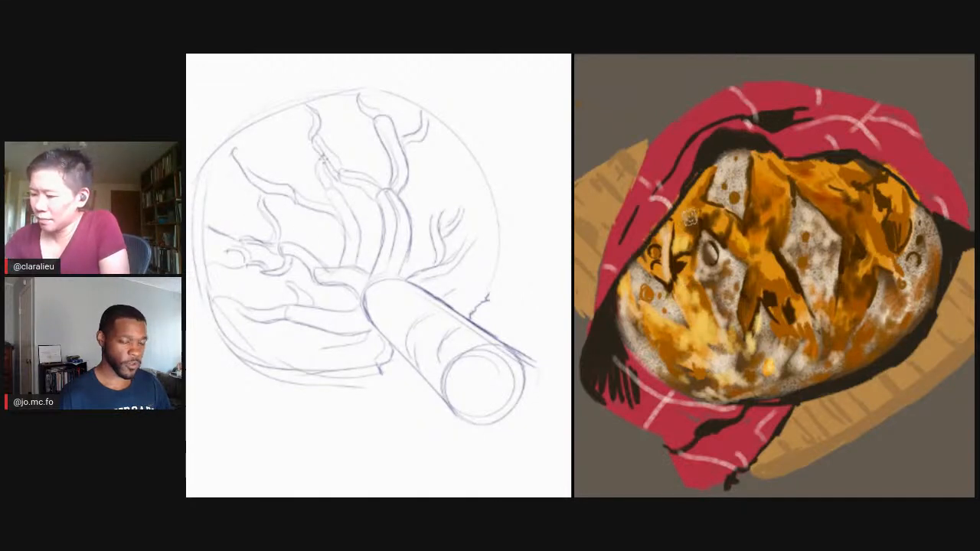
left_click_drag(309, 213, 317, 247)
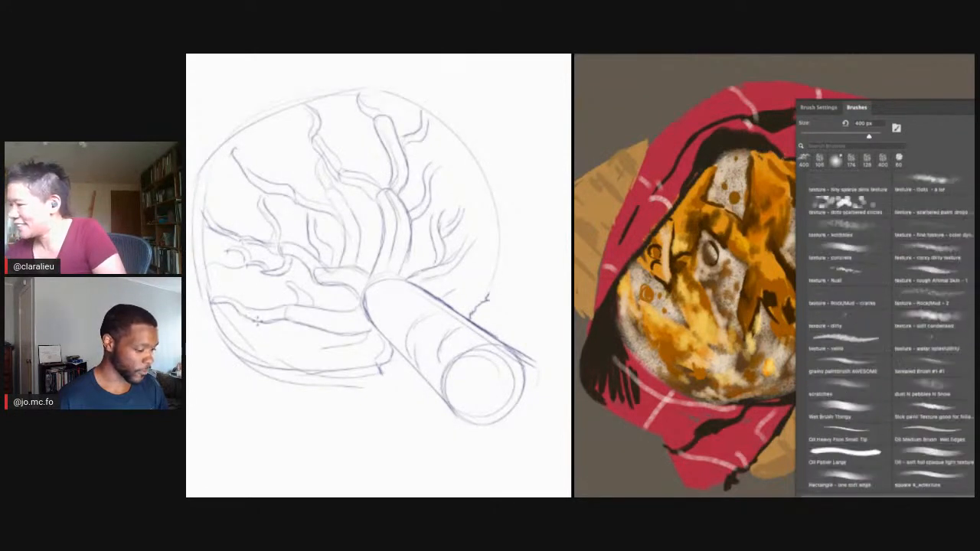
- Draw two wavy twigs hanging from the lowest left branch down to the bottom edge of the canopy
scroll(885, 329, "up", 5)
scroll(885, 330, "down", 4)
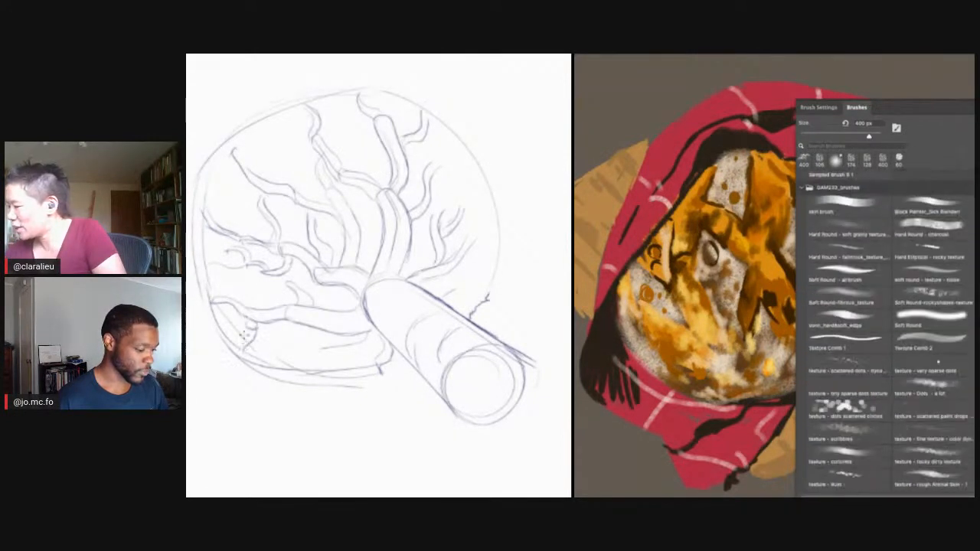
left_click_drag(255, 322, 240, 357)
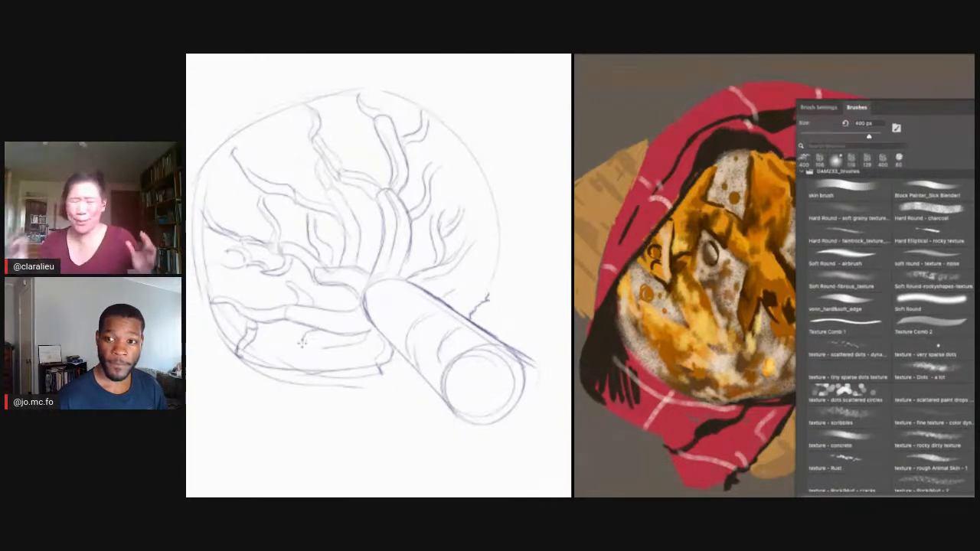
left_click_drag(301, 353, 303, 384)
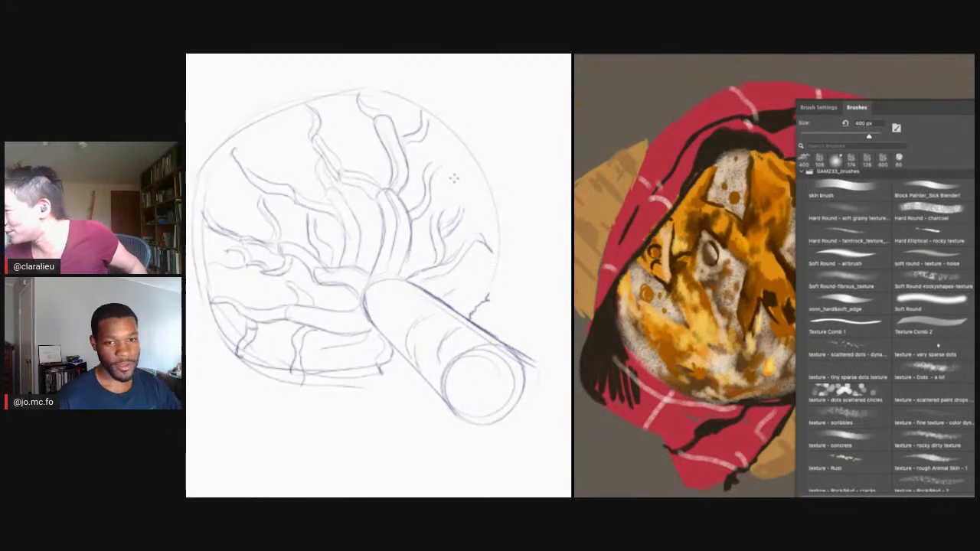
- Choose the "texture - concrete" brush for the bread painting and set its size to 93 px
scroll(886, 329, "up", 5)
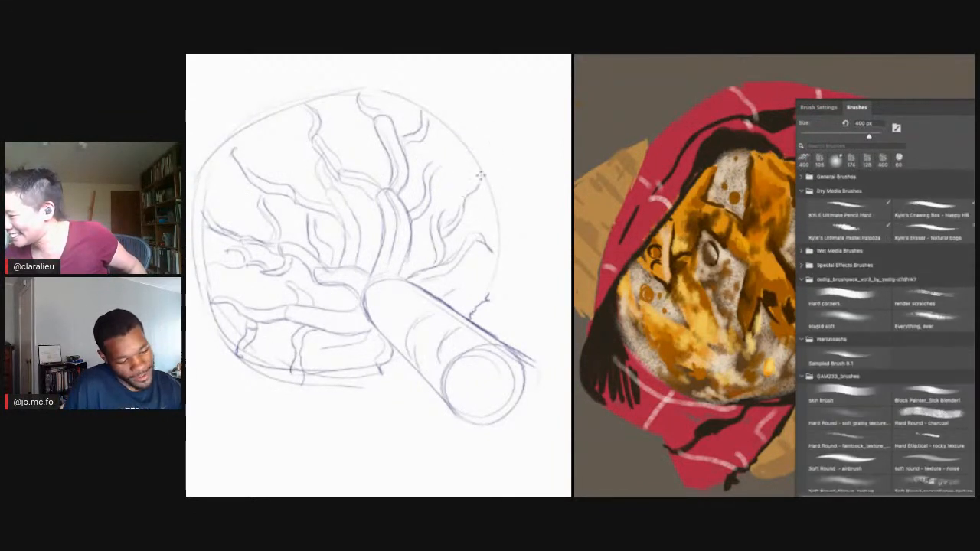
key("ctrl+plus")
scroll(886, 329, "down", 3)
left_click_drag(479, 156, 362, 170)
scroll(886, 330, "down", 2)
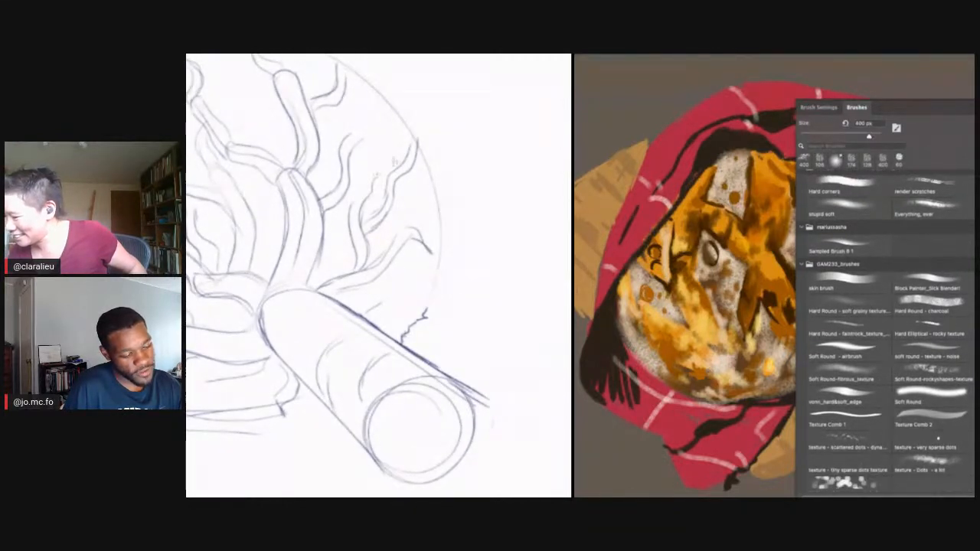
scroll(886, 329, "down", 4)
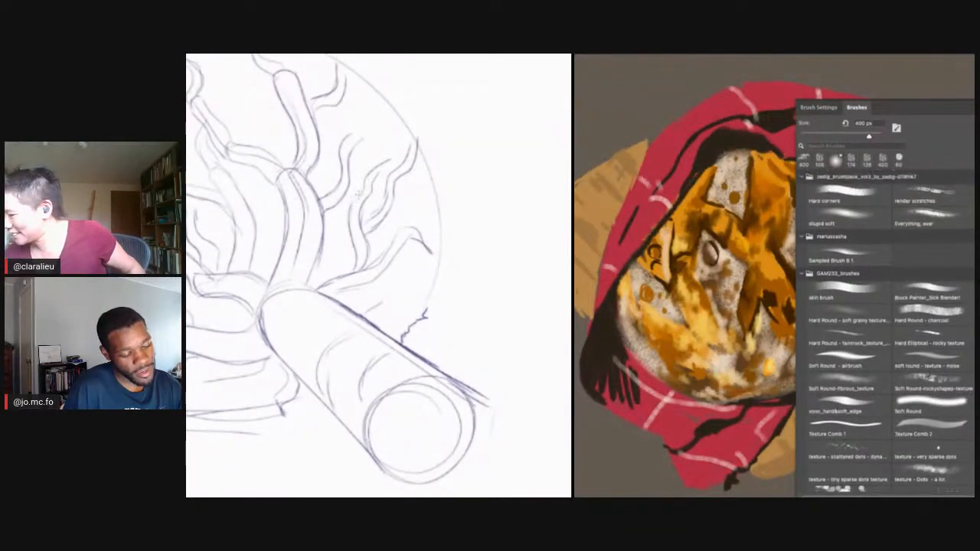
scroll(886, 329, "down", 1)
left_click(953, 401)
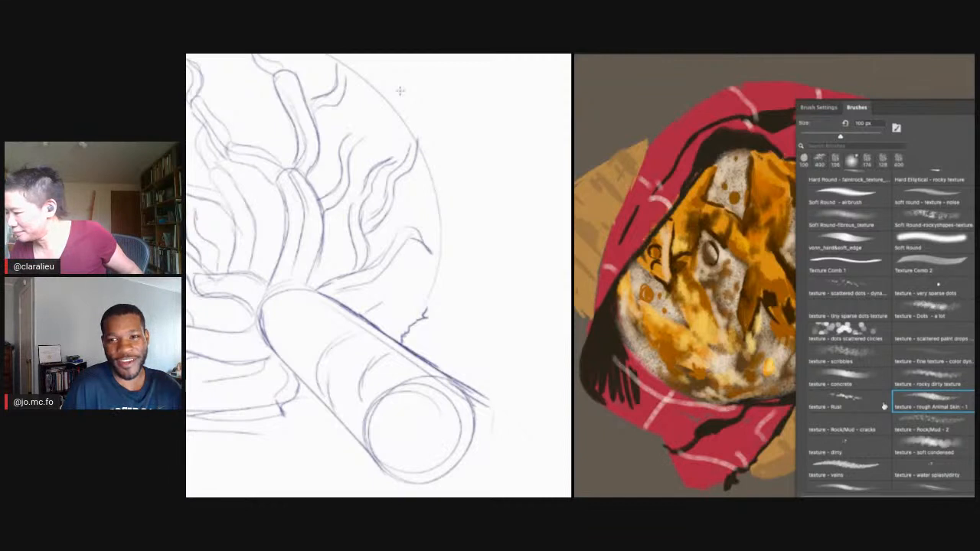
left_click(859, 377)
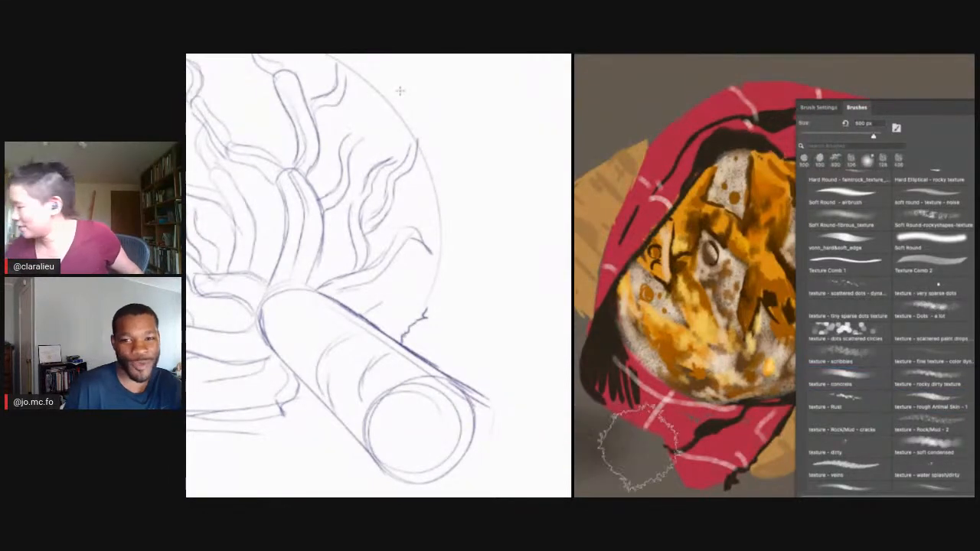
left_click_drag(366, 96, 351, 137)
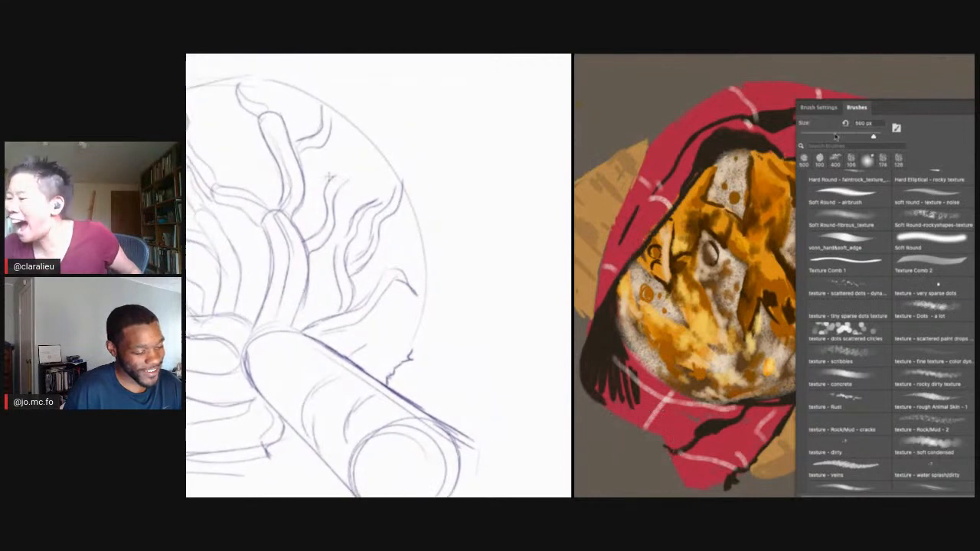
left_click(837, 136)
- Draw wavy twigs rising to the upper-right edge of the tree's canopy
left_click_drag(332, 178, 340, 125)
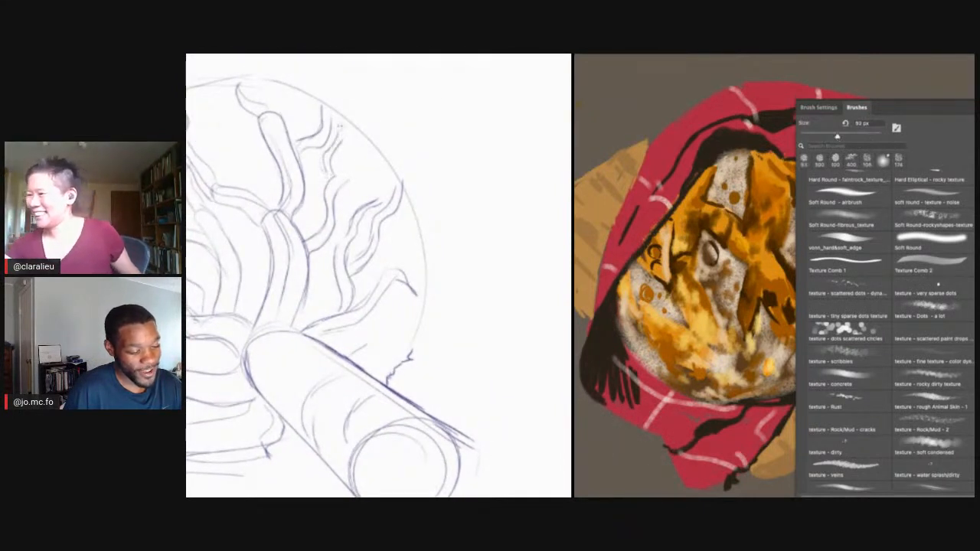
mouse_move(336, 196)
left_mouse_down()
mouse_move(360, 90)
mouse_move(319, 230)
left_mouse_up()
left_click_drag(905, 163, 918, 179)
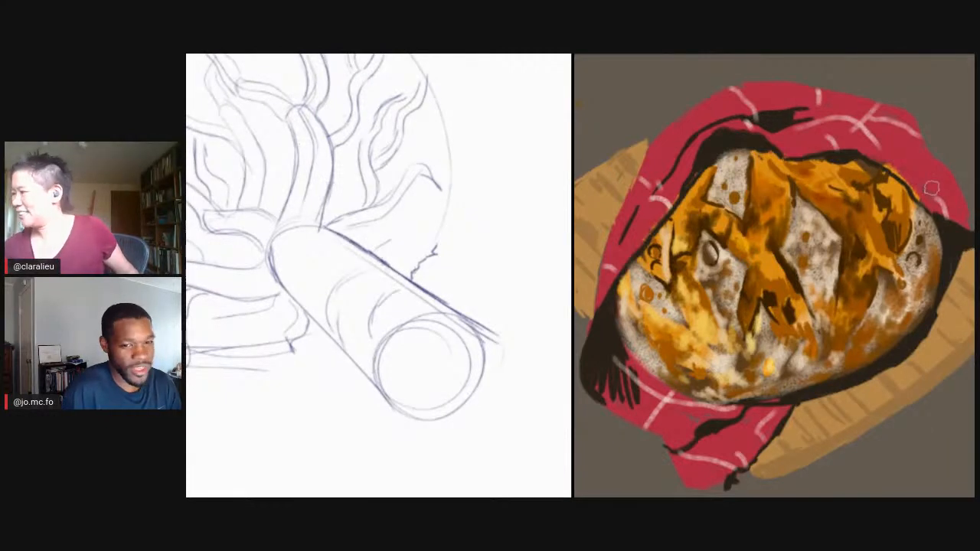
left_click_drag(377, 231, 308, 215)
- Reduce the texture brush to 58 px, and sketch small twigs above the trunk's right edge and below the lower left branch
key("F5")
left_click_drag(838, 136, 822, 138)
mouse_move(295, 229)
left_mouse_down()
mouse_move(358, 211)
mouse_move(309, 227)
mouse_move(368, 220)
left_mouse_up()
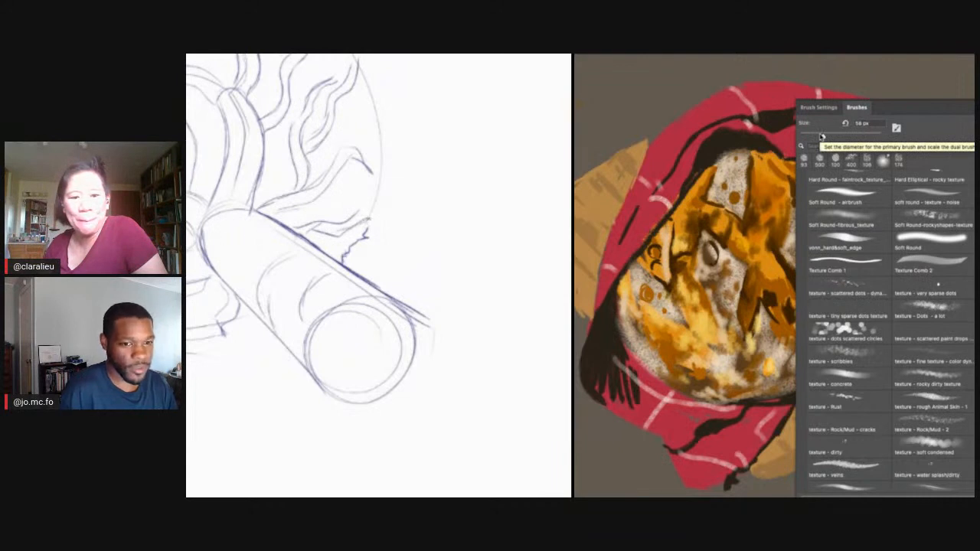
mouse_move(171, 268)
left_mouse_down()
mouse_move(207, 257)
mouse_move(203, 294)
mouse_move(240, 306)
left_mouse_up()
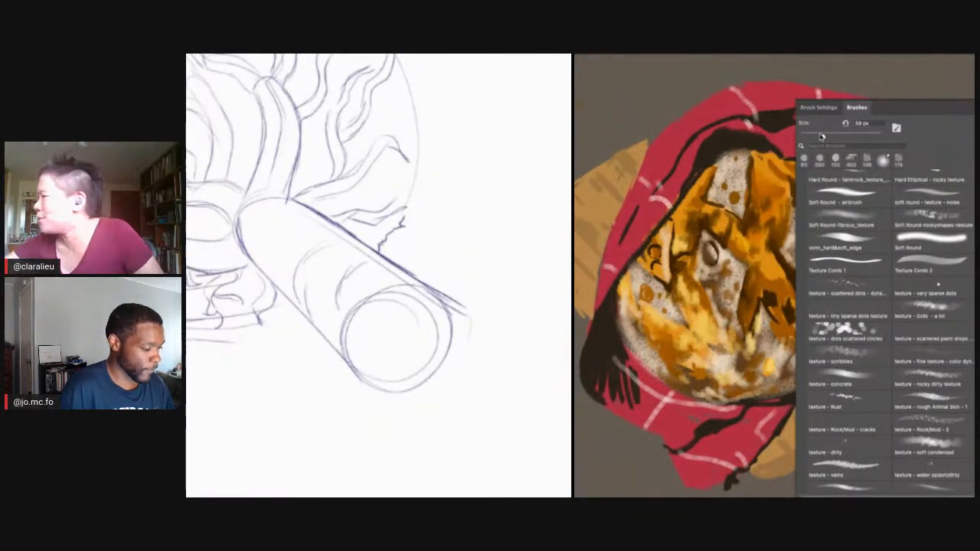
key("F5")
- Darken the outlines of the thick lower left branches and the upright branch where they meet the trunk
left_click_drag(330, 246, 378, 276)
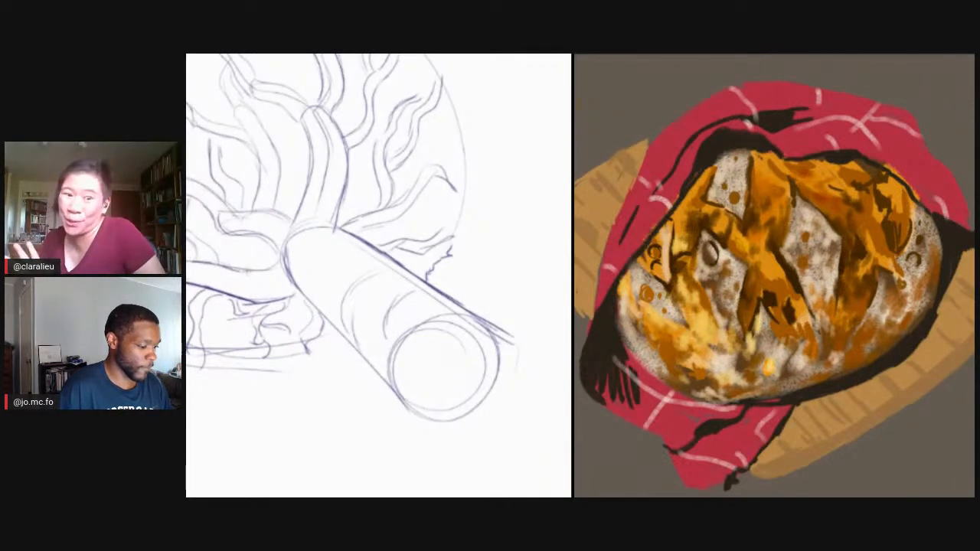
mouse_move(276, 256)
left_mouse_down()
mouse_move(222, 232)
mouse_move(262, 213)
mouse_move(290, 222)
left_mouse_up()
left_click_drag(299, 127, 289, 142)
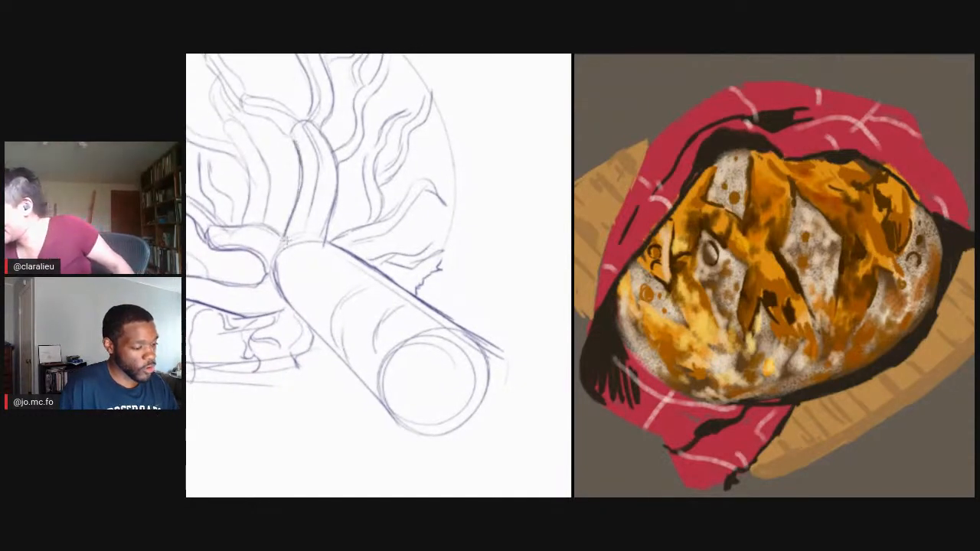
left_click_drag(285, 241, 271, 262)
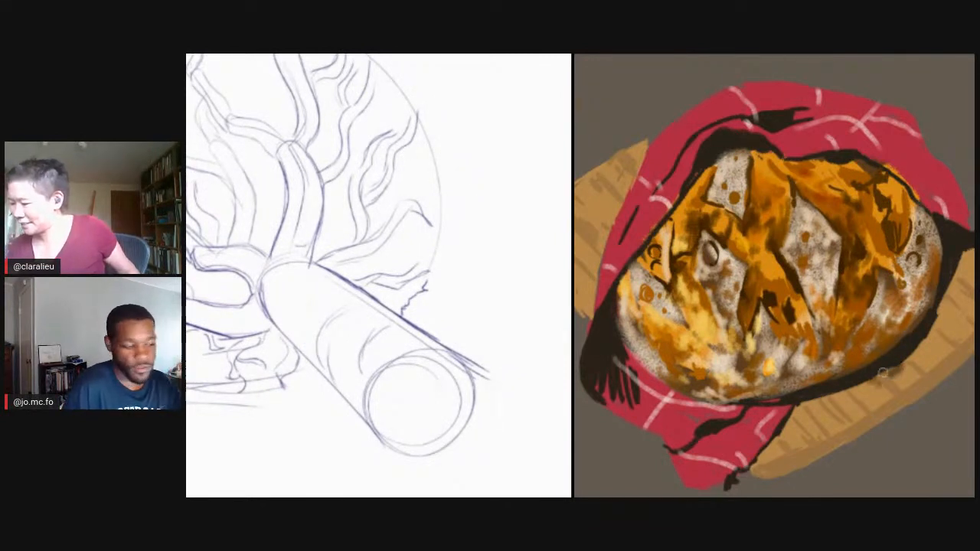
left_click_drag(331, 130, 400, 136)
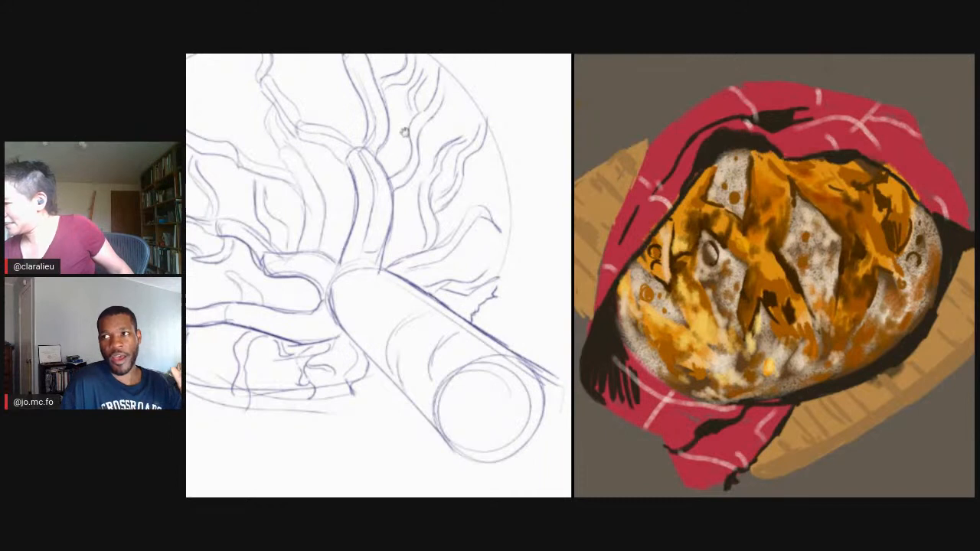
- Undo the last stroke and paint a dark textured shadow on the cutting board along the loaf's lower-right edge
key("ctrl+z")
mouse_move(901, 365)
left_mouse_down()
mouse_move(925, 345)
mouse_move(913, 378)
left_mouse_up()
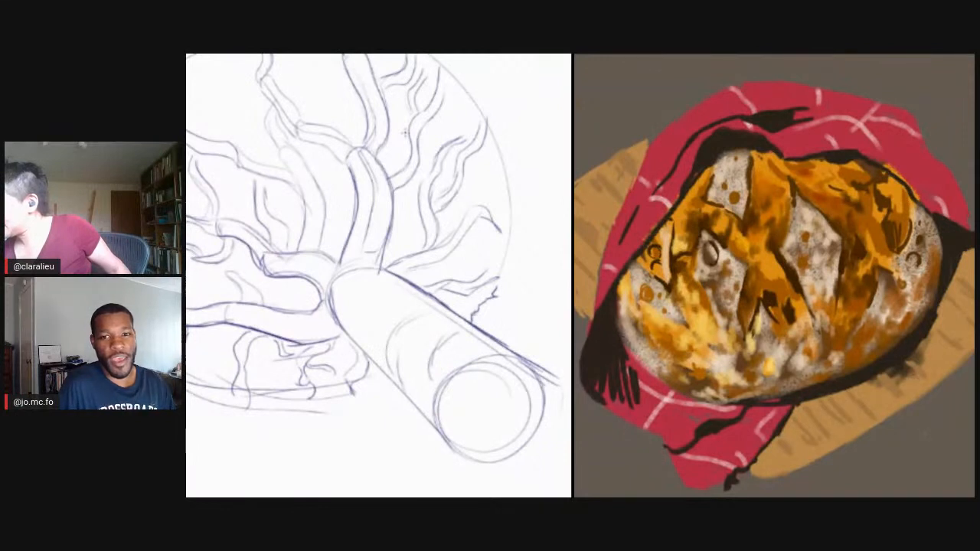
- Add a forked tip to the upper-left branch and darken the contours of the curved left branches below it
mouse_move(261, 227)
left_mouse_down()
mouse_move(281, 252)
mouse_move(272, 281)
left_mouse_up()
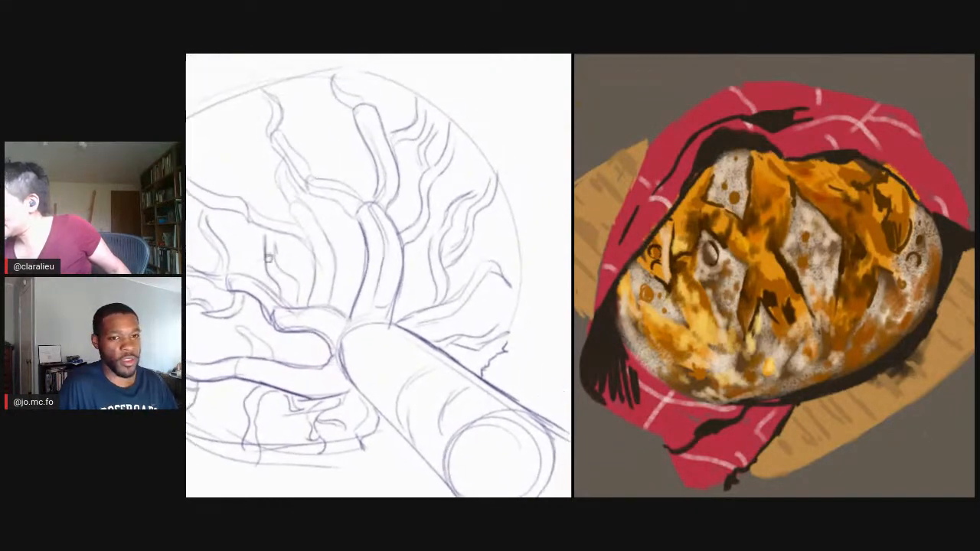
mouse_move(285, 130)
left_mouse_down()
mouse_move(233, 103)
mouse_move(262, 132)
mouse_move(243, 127)
mouse_move(229, 101)
mouse_move(299, 151)
mouse_move(311, 176)
mouse_move(365, 203)
mouse_move(273, 184)
left_mouse_up()
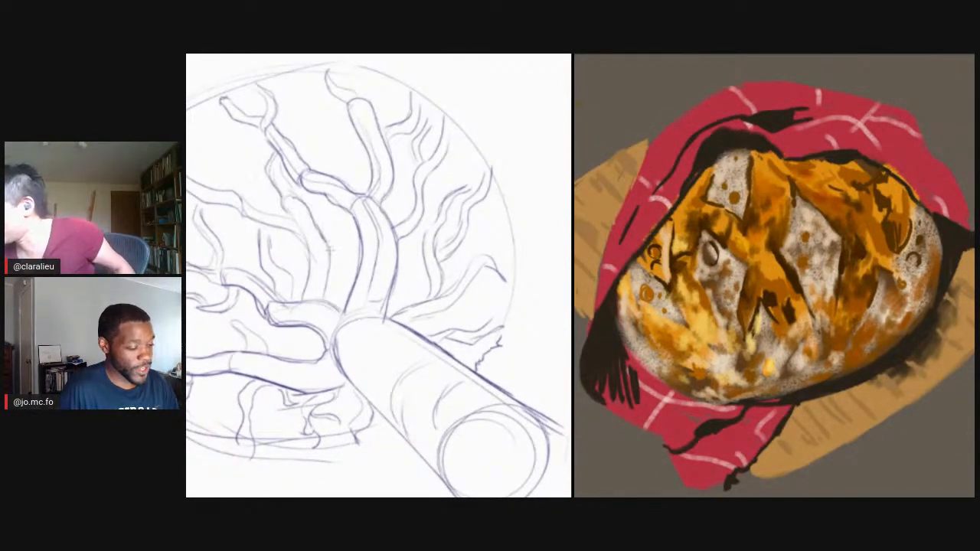
mouse_move(330, 249)
left_mouse_down()
mouse_move(328, 296)
mouse_move(302, 238)
mouse_move(240, 208)
left_mouse_up()
left_click_drag(297, 230, 243, 196)
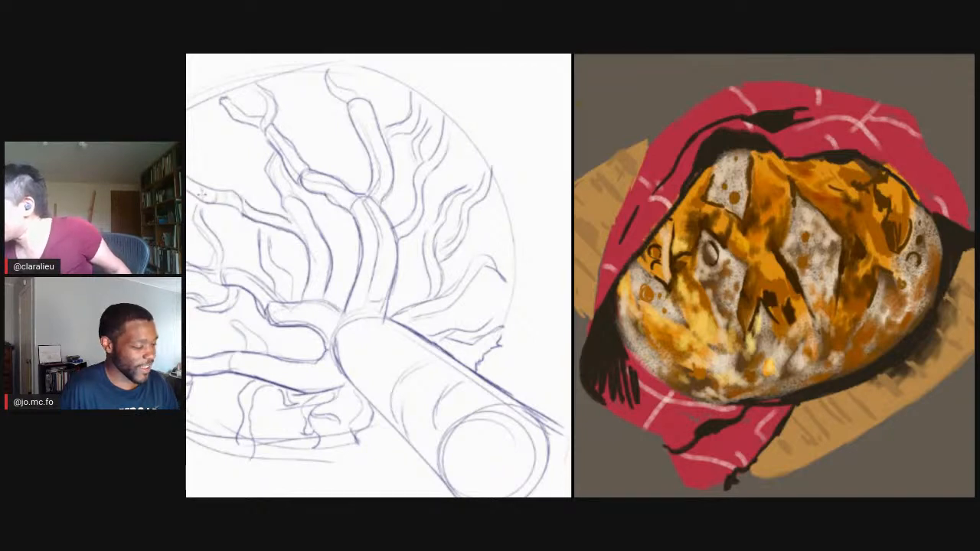
scroll(378, 275, "left", 1)
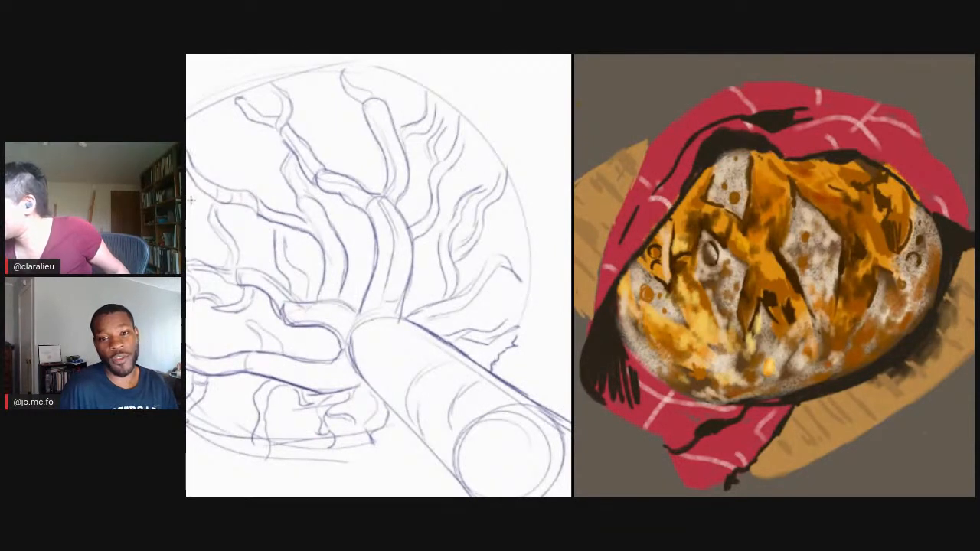
scroll(379, 276, "left", 1)
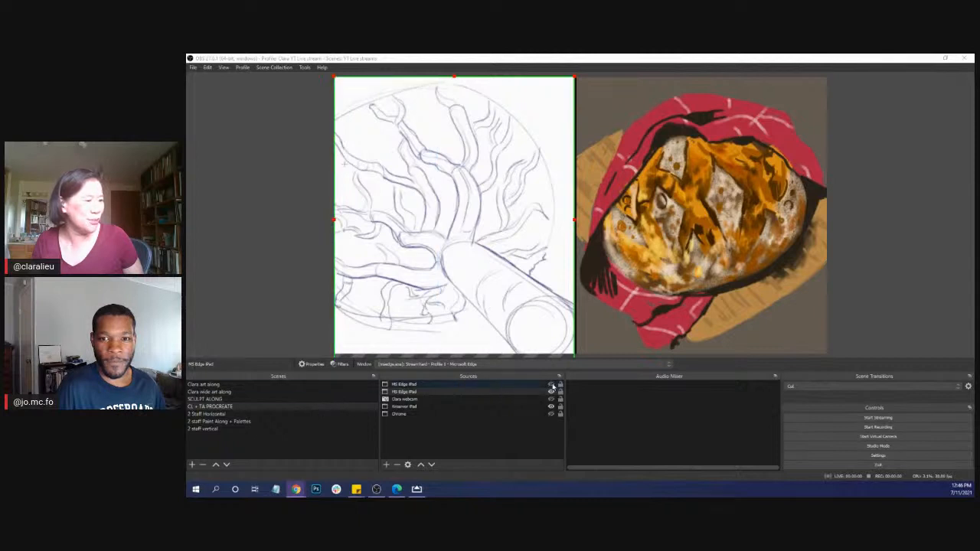
- Show the CL + TA PROCREATE scene in OBS as a fullscreen projector on the second display
right_click(298, 407)
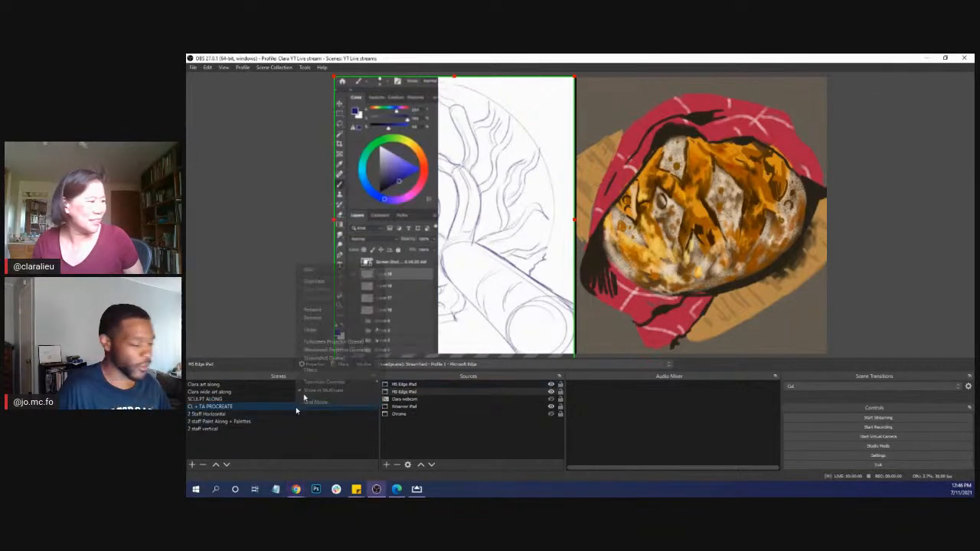
mouse_move(340, 342)
left_click(414, 349)
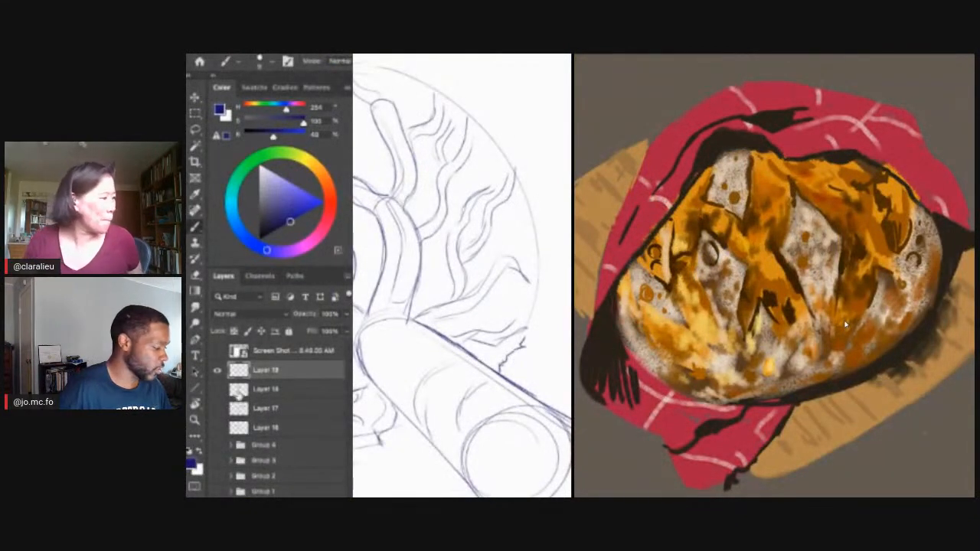
- In Photoshop, give Layer 16 through Layer 19 a green colour label
left_click(262, 430, "shift")
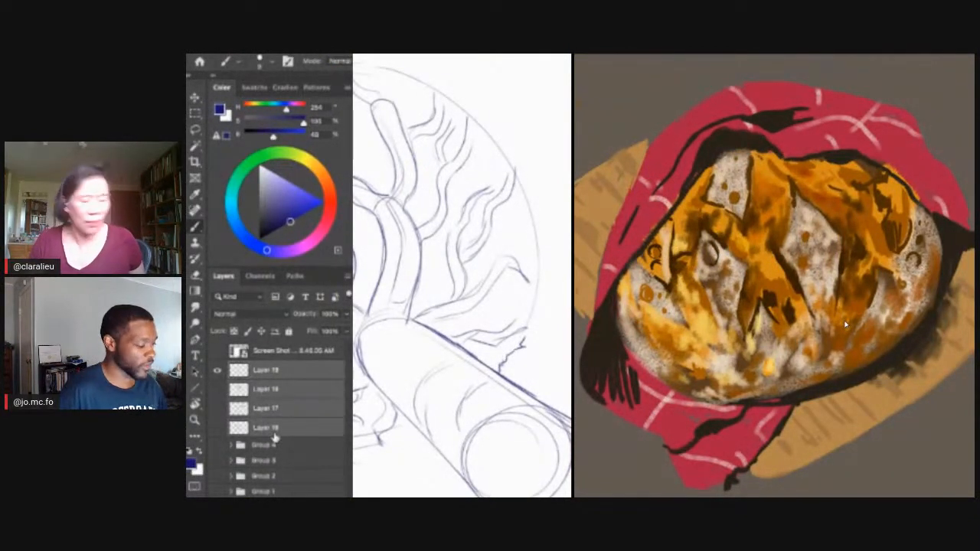
right_click(280, 395)
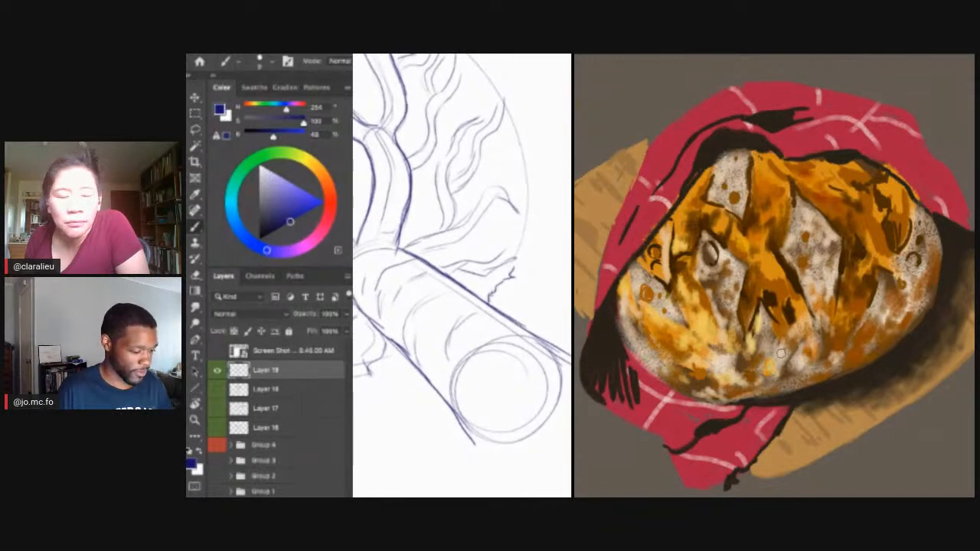
- Close the projector in OBS and reopen the CL + TA PROCREATE scene as a fullscreen projector on the second display
key("Escape")
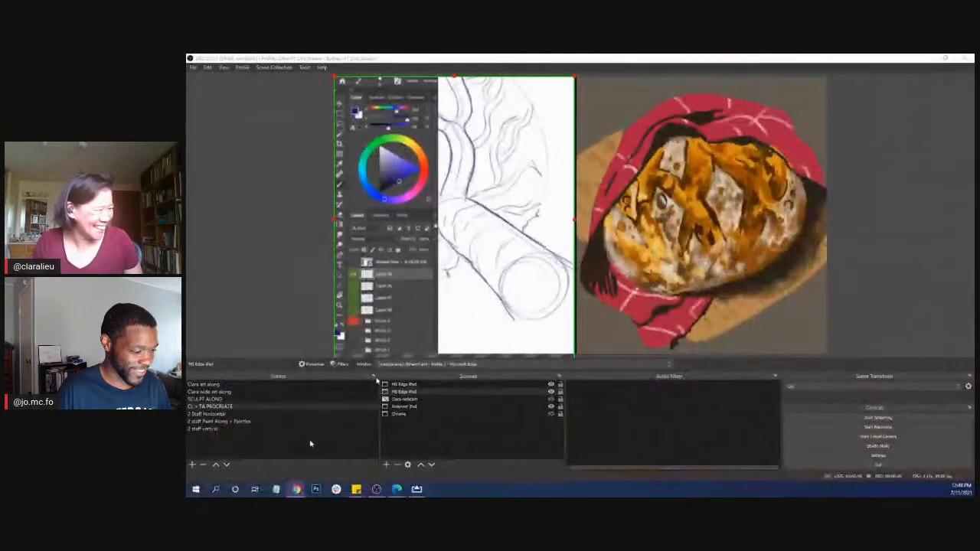
left_click(267, 407)
right_click(267, 406)
mouse_move(314, 343)
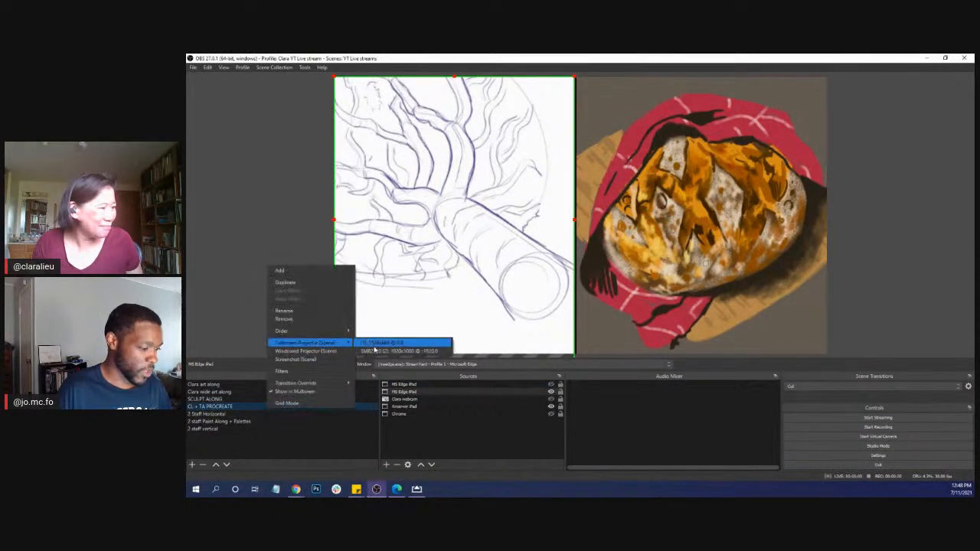
left_click(375, 350)
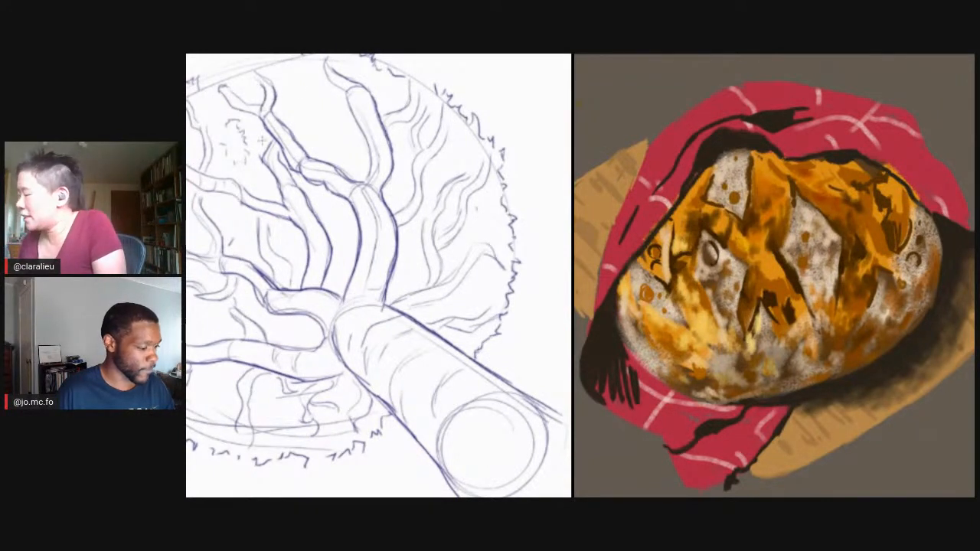
- In Photoshop, sketch a thin wavy twig beside the forked upper-left branch and jagged leaf marks along the canopy's upper-left edge
mouse_move(294, 76)
left_mouse_down()
mouse_move(305, 110)
mouse_move(287, 124)
left_mouse_up()
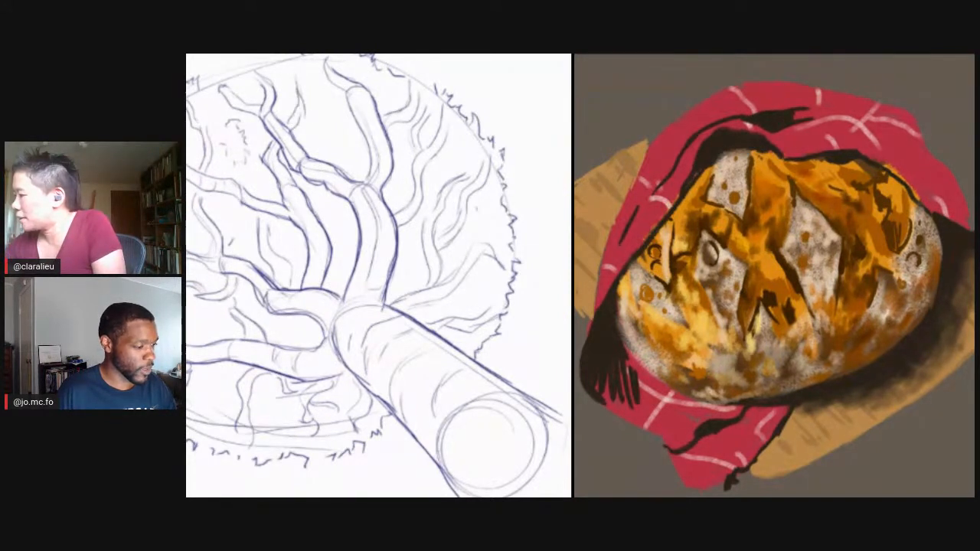
key("F5")
left_click_drag(242, 66, 218, 59)
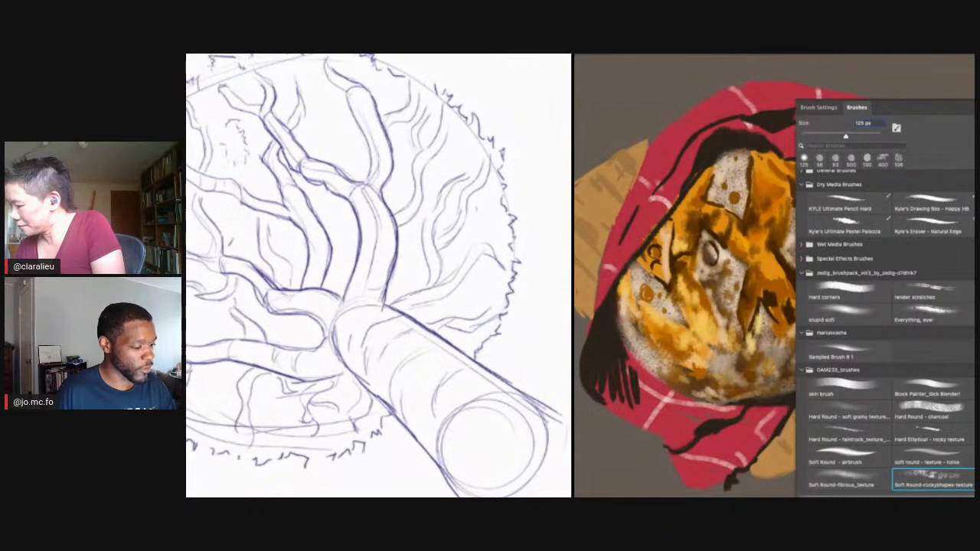
- Choose the Hard Round - charcoal brush for the bread, and darken the contours of the left branches and twigs in the tree sketch
left_click(941, 405)
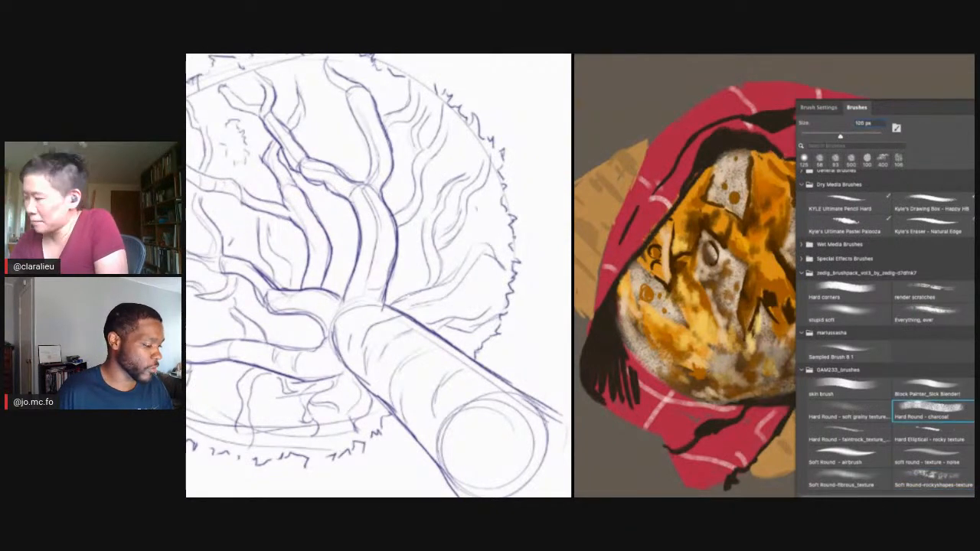
key("F5")
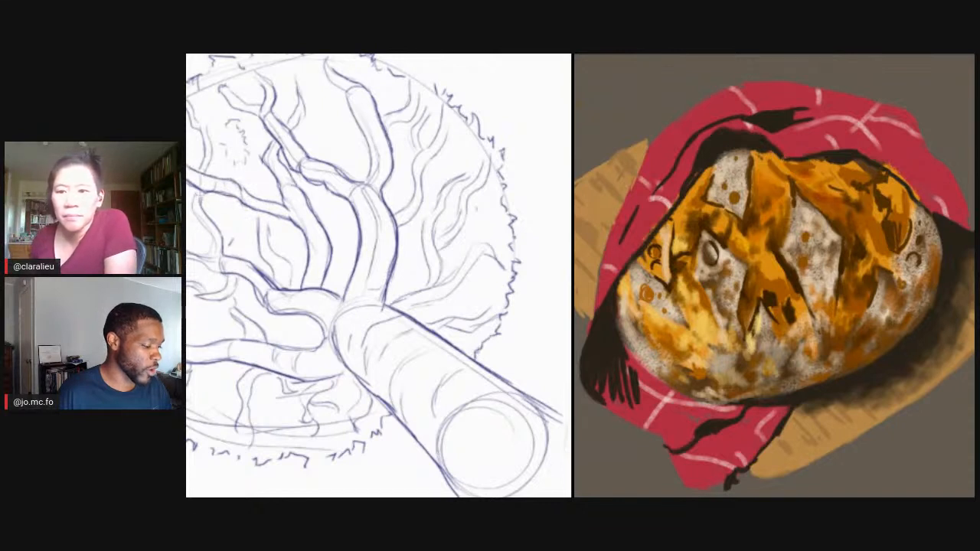
left_click_drag(199, 192, 226, 239)
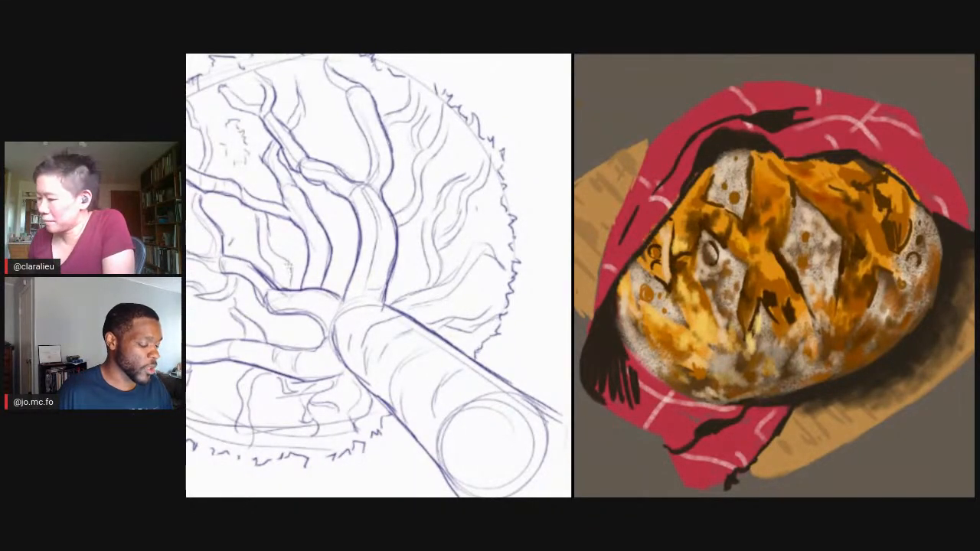
left_click_drag(289, 269, 235, 223)
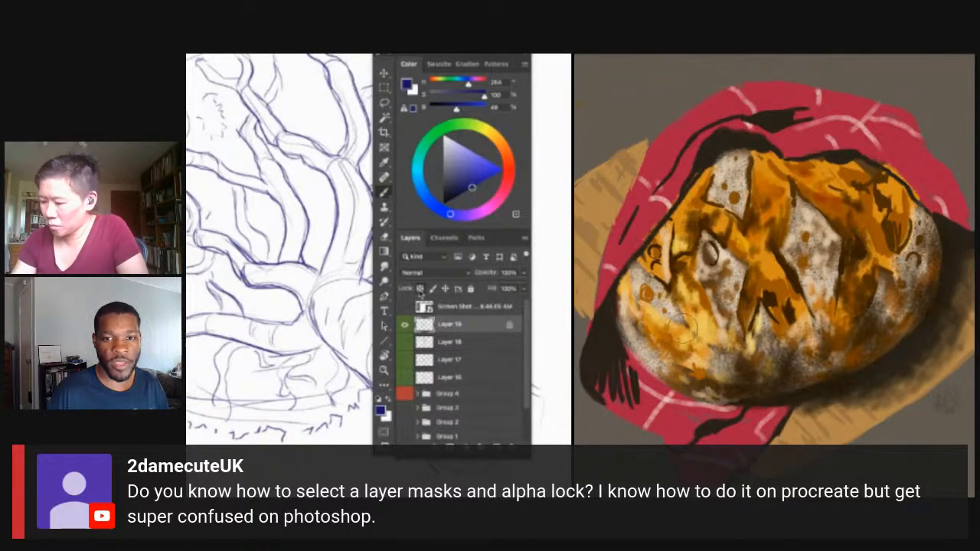
- Choose a dark red and paint over the branch lines on Layer 19 with its transparent pixels locked
left_click(511, 176)
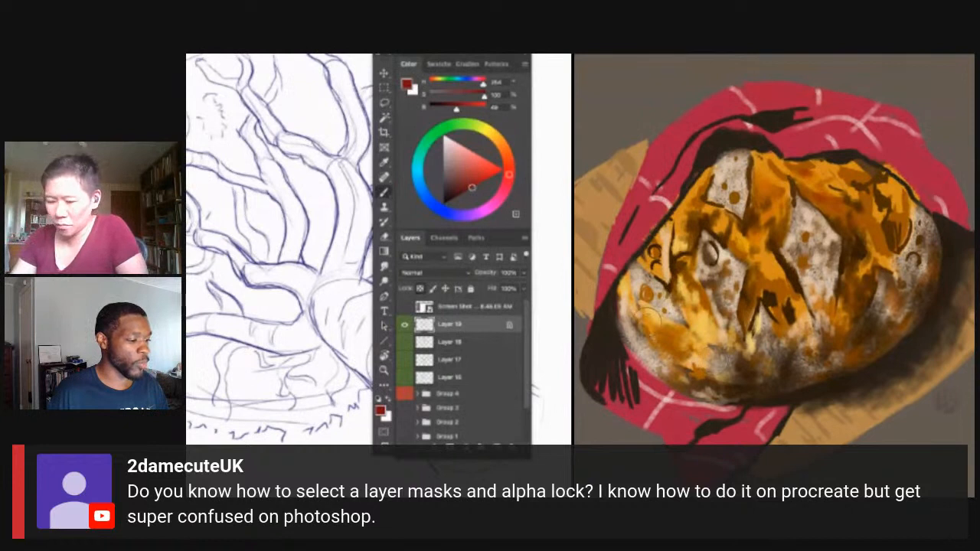
left_click_drag(337, 230, 198, 222)
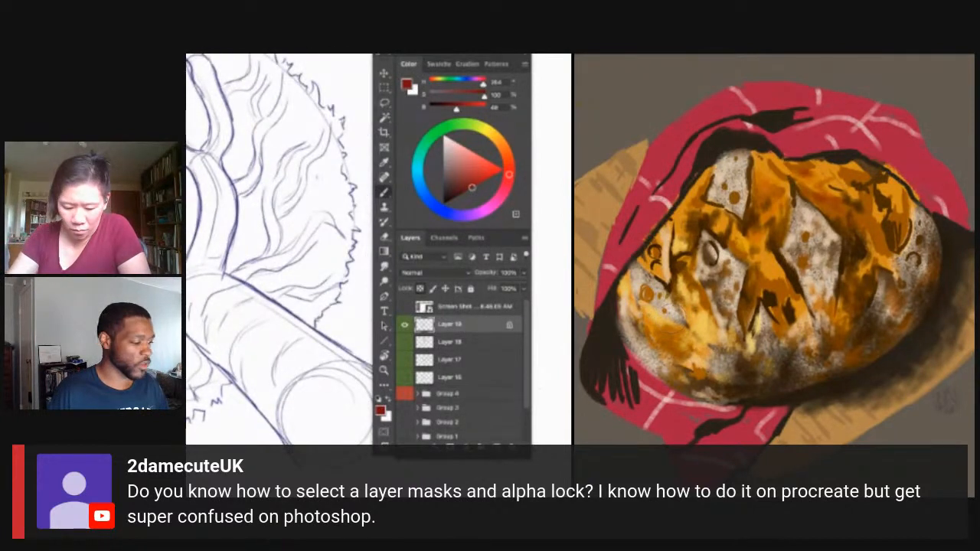
mouse_move(210, 165)
left_mouse_down()
mouse_move(233, 220)
mouse_move(201, 135)
mouse_move(268, 157)
mouse_move(231, 224)
mouse_move(220, 308)
left_mouse_up()
- Set the bread painting's foreground colour to a pale peach and dab it on the loaf's lower-left crust and left flour patch
key("n")
left_click(703, 188)
left_click(785, 188)
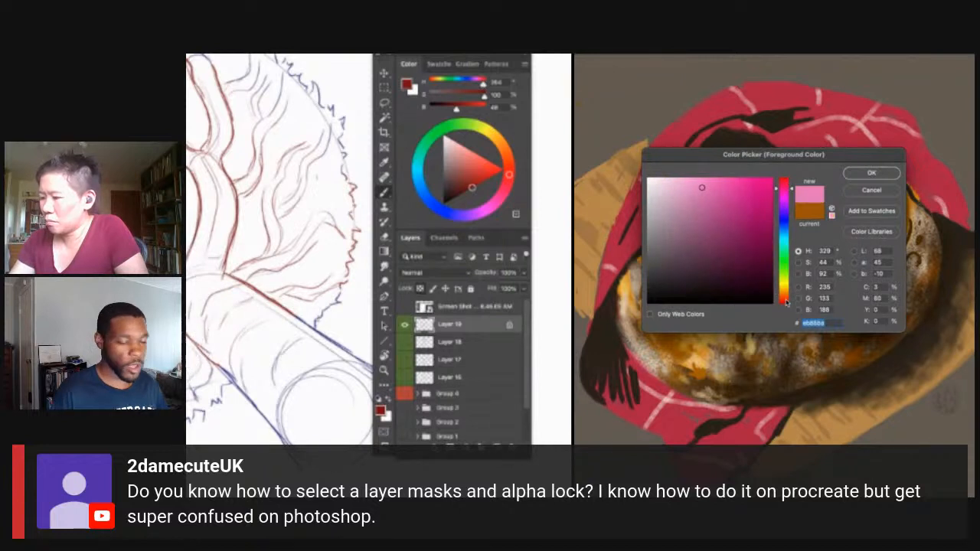
left_click_drag(786, 303, 785, 294)
left_click(693, 183)
left_click(872, 173)
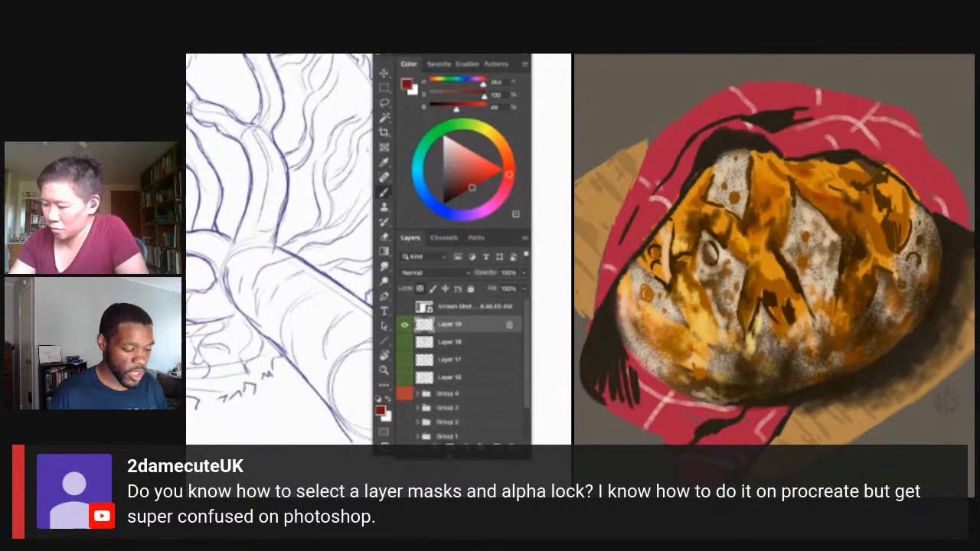
left_click_drag(674, 370, 694, 363)
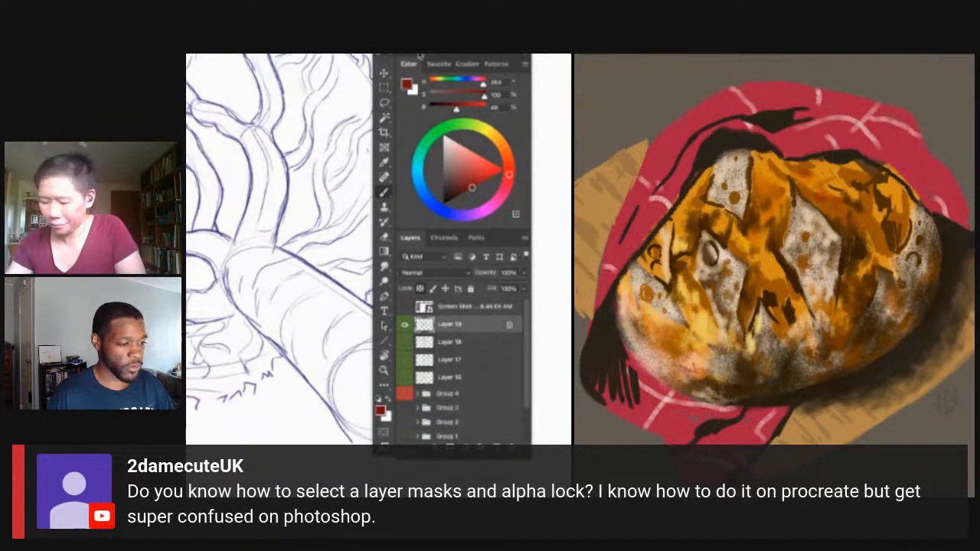
left_click_drag(434, 53, 428, 0)
left_click_drag(709, 264, 720, 259)
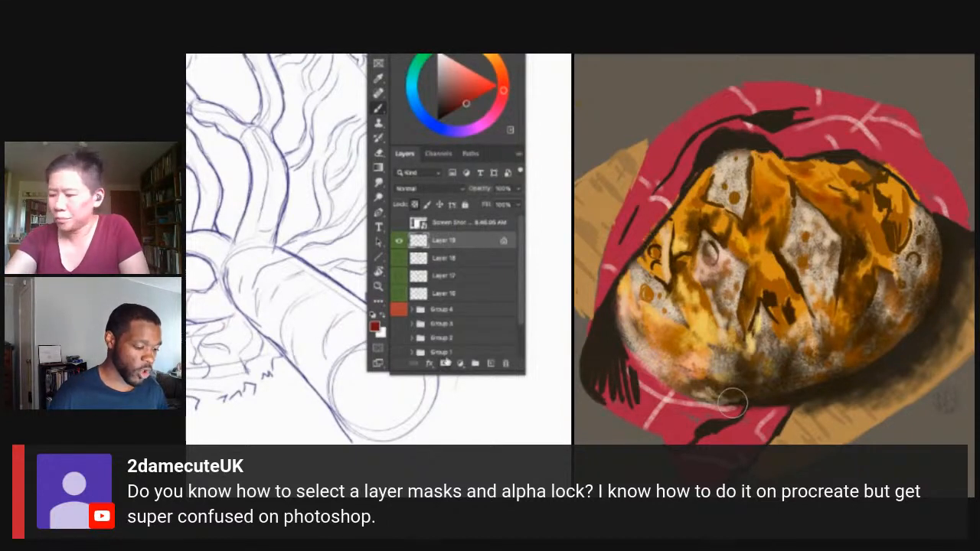
- Add a layer mask to Layer 19 and paint black on it over the upright branches to hide them
left_click(446, 364)
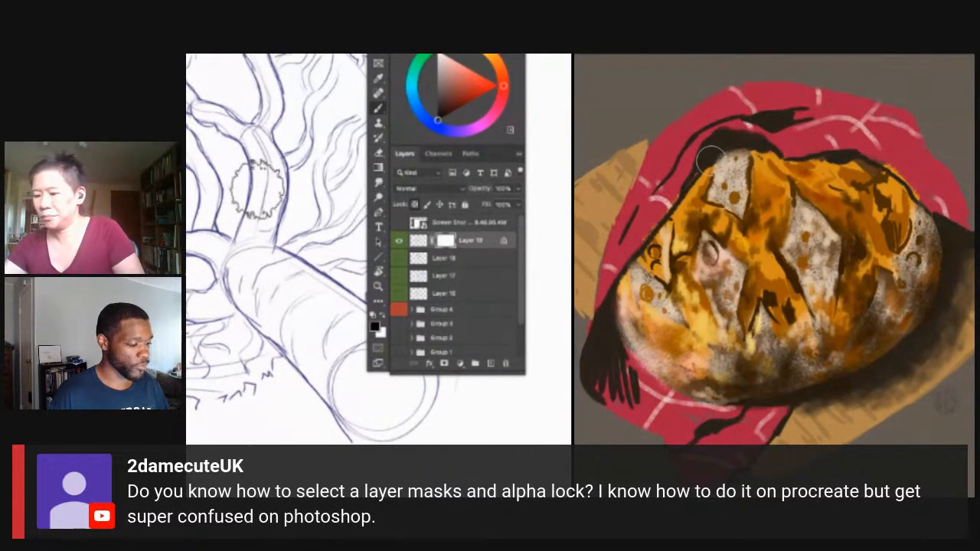
mouse_move(287, 195)
left_mouse_down()
mouse_move(250, 162)
mouse_move(336, 226)
mouse_move(336, 197)
mouse_move(240, 105)
mouse_move(259, 90)
mouse_move(247, 68)
left_mouse_up()
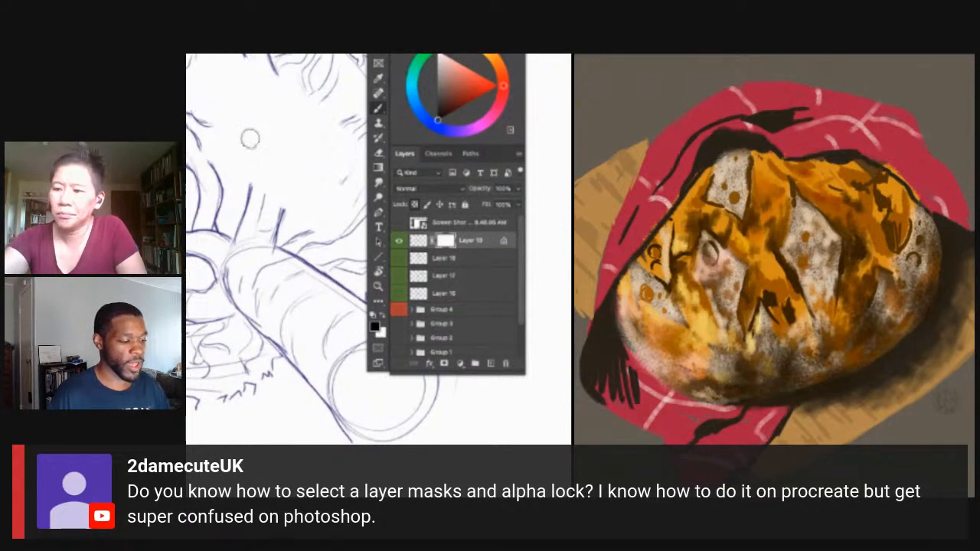
- Paint white on Layer 19's mask to restore the hidden branches, and delete the mask
key("x")
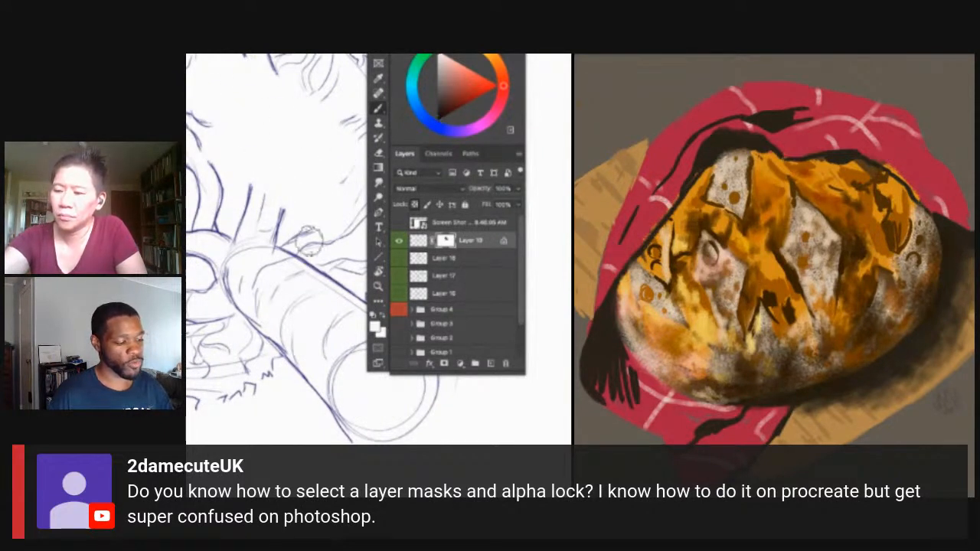
mouse_move(310, 255)
left_mouse_down()
mouse_move(331, 314)
mouse_move(335, 134)
mouse_move(346, 123)
mouse_move(268, 199)
mouse_move(215, 77)
mouse_move(298, 84)
mouse_move(245, 108)
mouse_move(191, 81)
mouse_move(375, 149)
mouse_move(366, 175)
left_mouse_up()
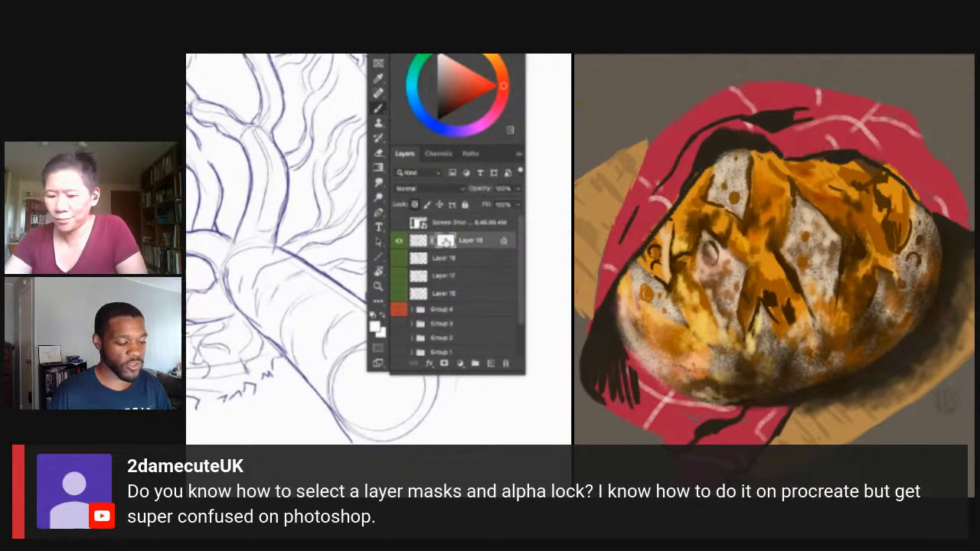
right_click(445, 241)
left_click(456, 266)
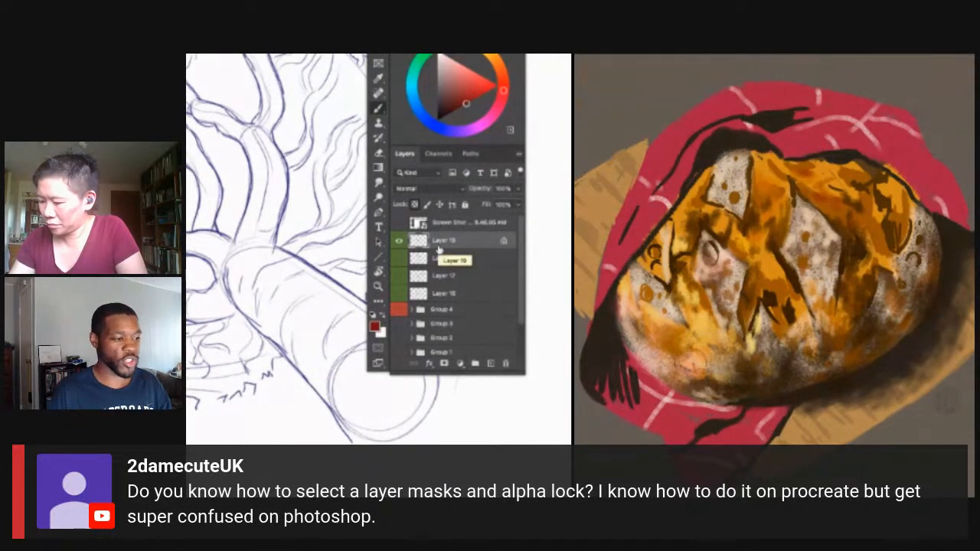
- Move the floating colour and layer panels off the tree sketch
left_click_drag(458, 53, 178, 129)
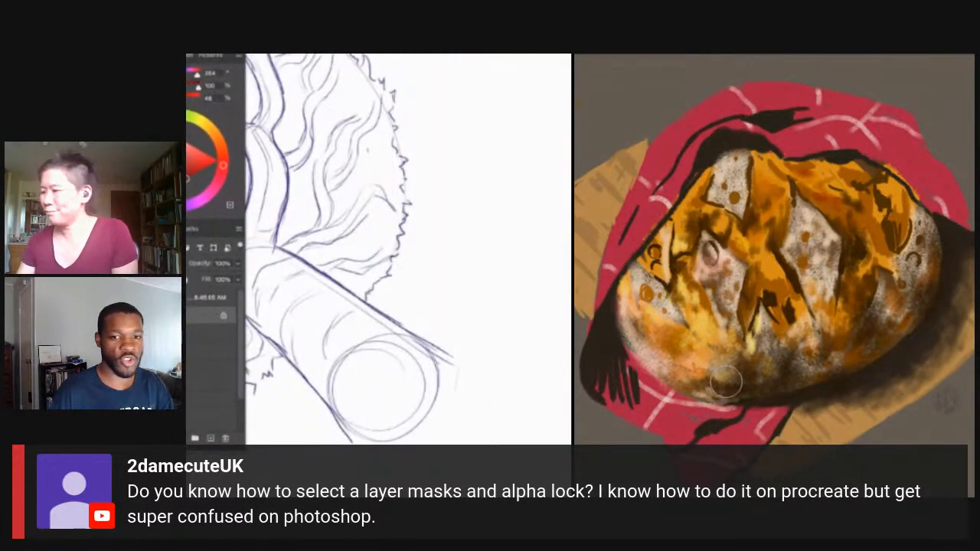
left_click(192, 55)
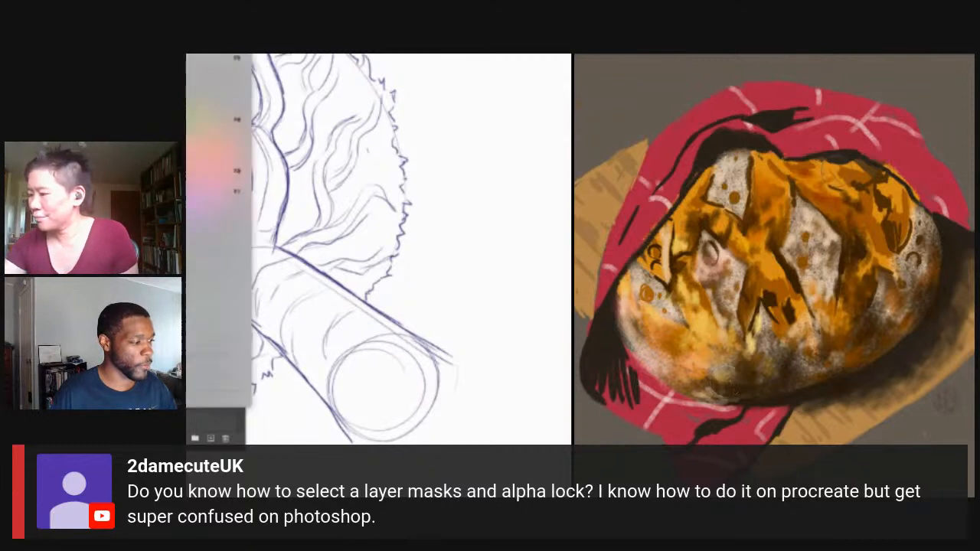
mouse_move(218, 54)
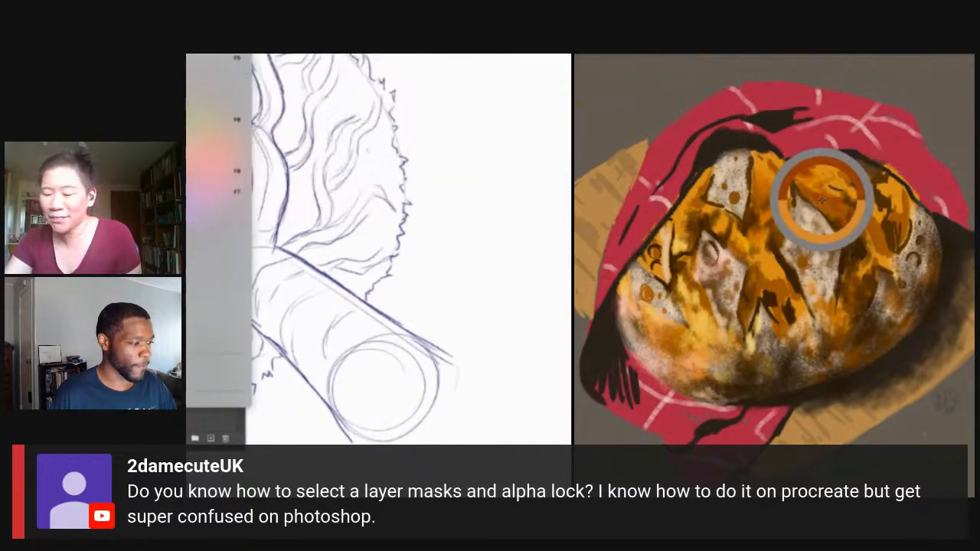
left_click(272, 81)
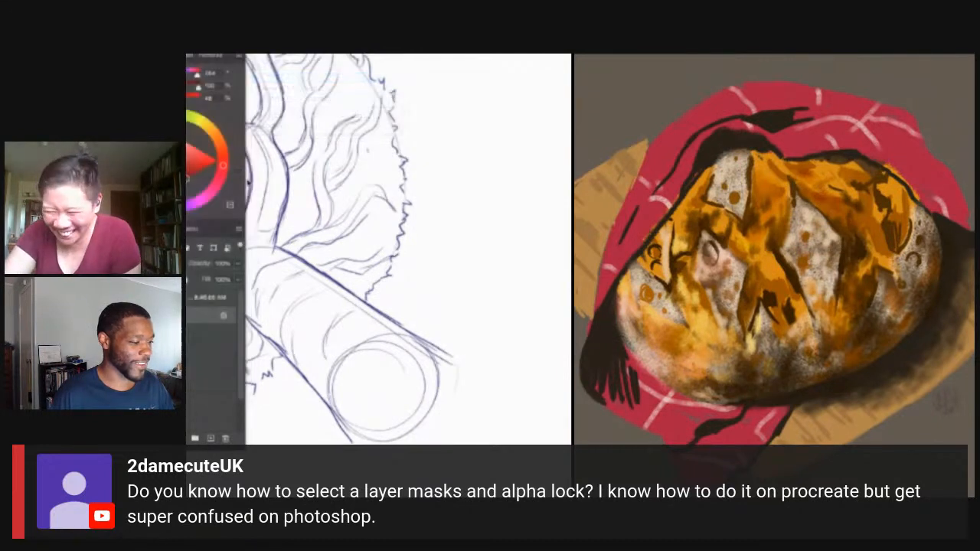
left_click_drag(248, 282, 250, 291)
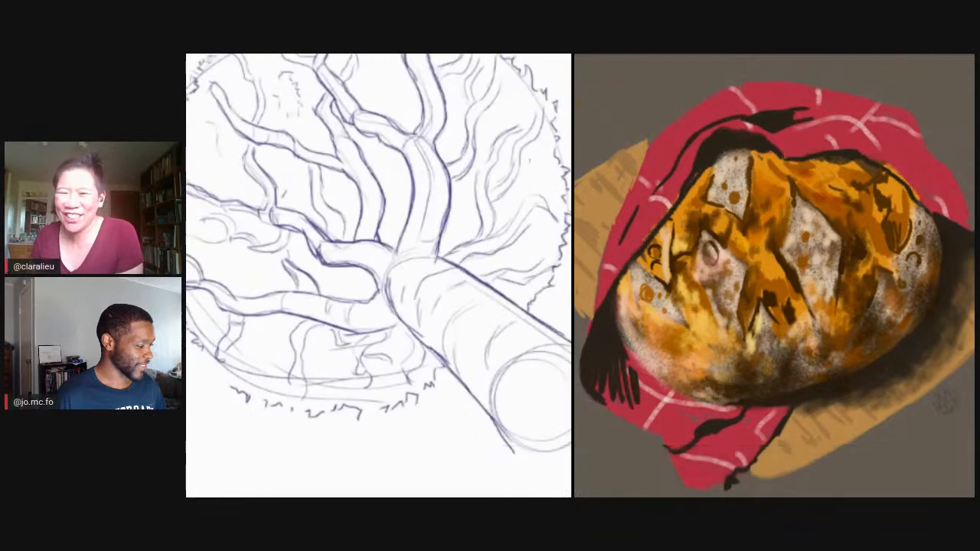
- Sample the sketch's purple, brush a translucent wash over the whole canopy, and undo the last dark stroke near its upper-right edge
scroll(295, 345, "down", 3)
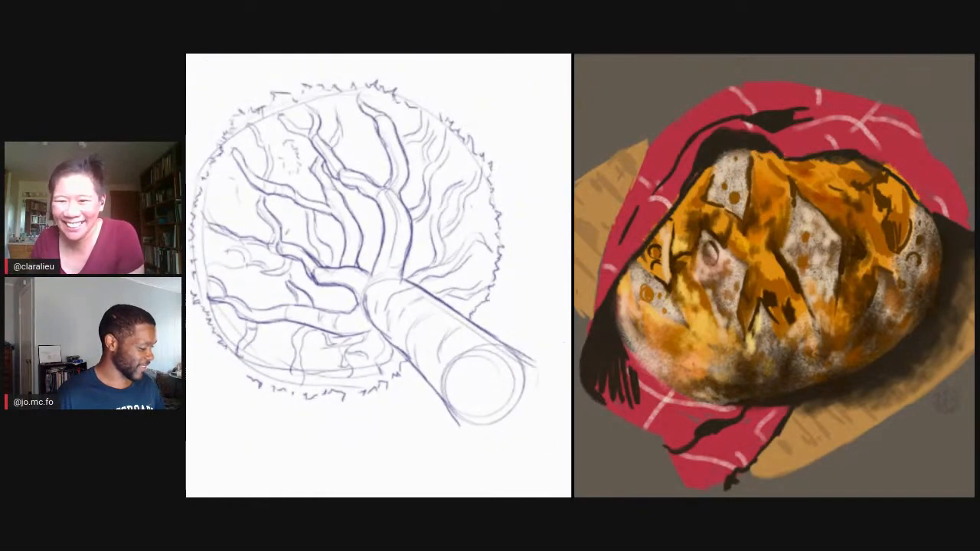
key("ctrl+plus")
key("ctrl+plus")
key("ctrl+plus")
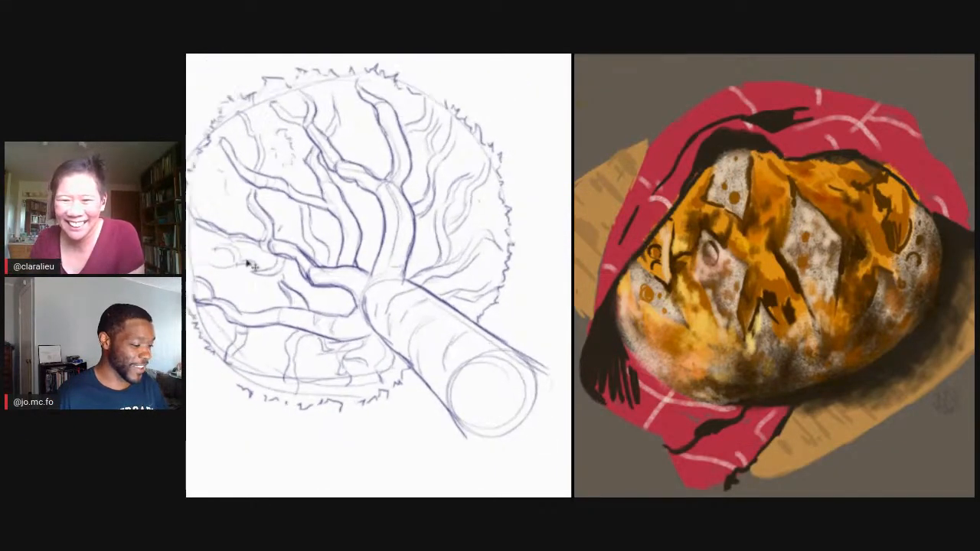
left_click(327, 235, "alt")
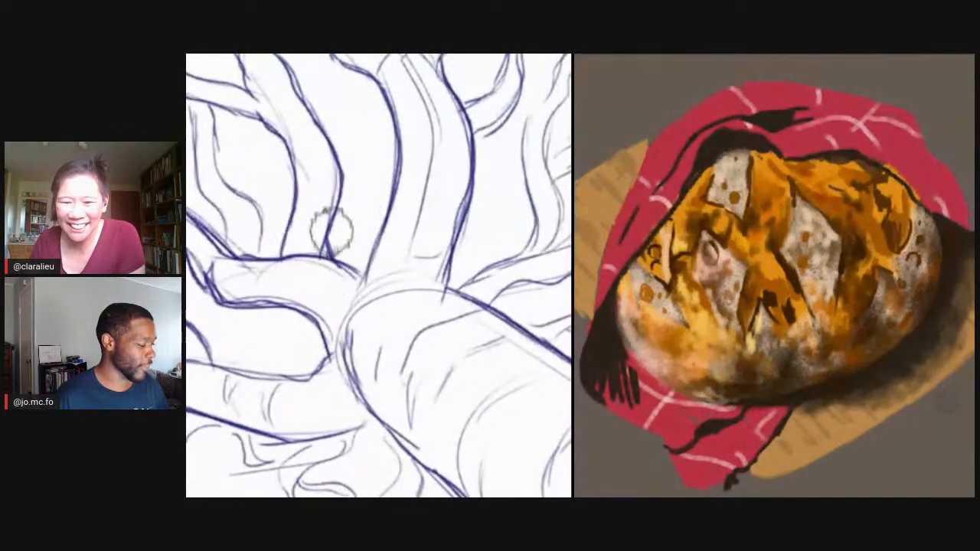
key("ctrl+minus")
key("ctrl+minus")
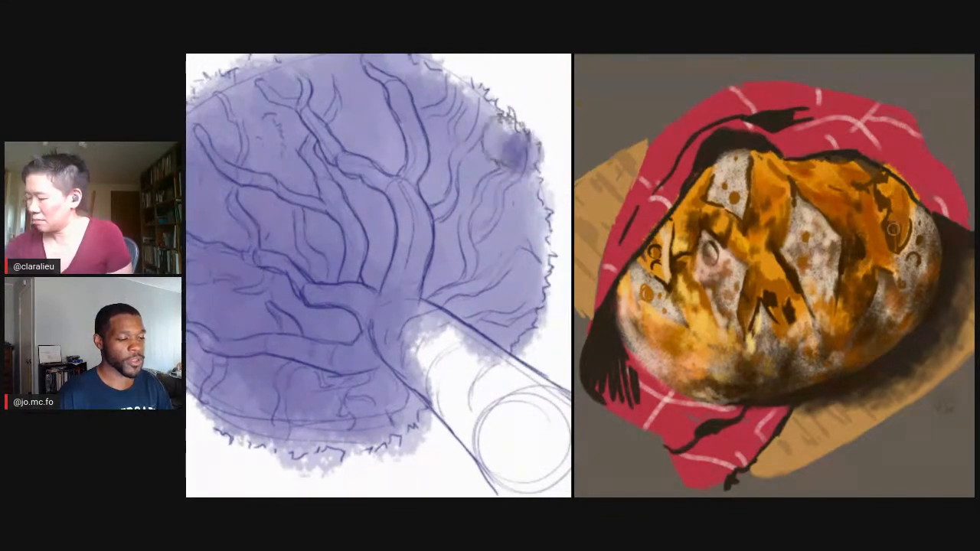
key("ctrl+z")
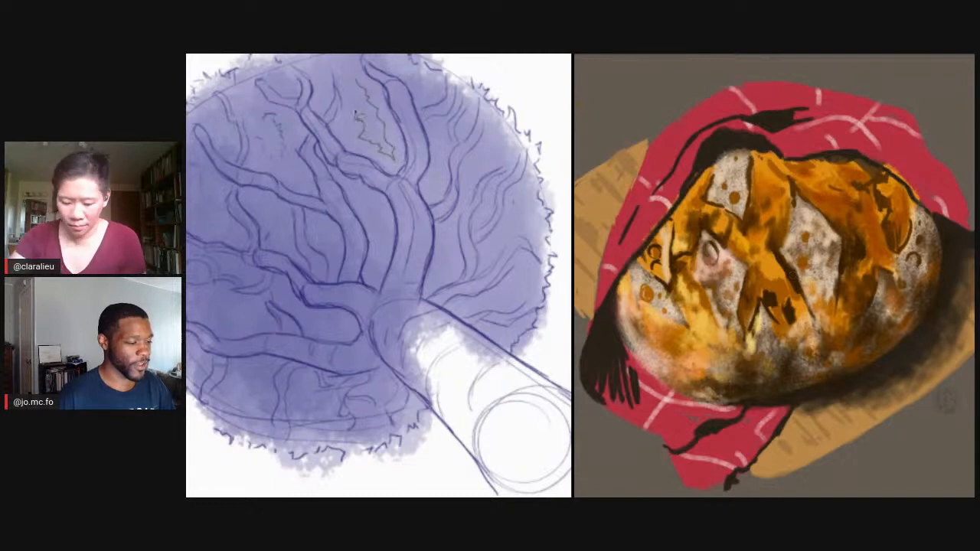
- Outline a jagged gap between the tree's upper branches and clear the purple wash inside it
key("n")
left_click_drag(358, 116, 356, 81)
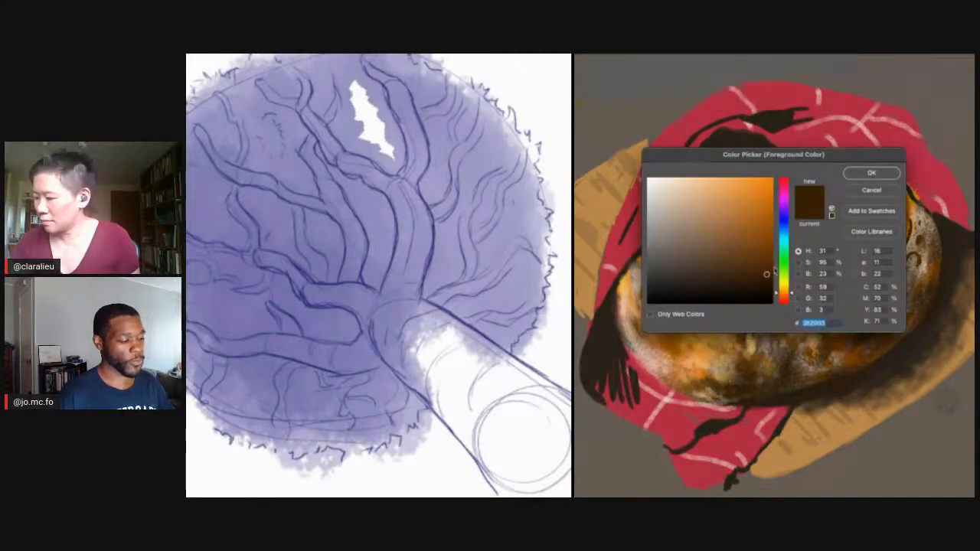
left_click_drag(375, 268, 399, 271)
- Set the loaf painting's foreground colour to a dark brown with a slightly yellower hue
left_click(784, 291)
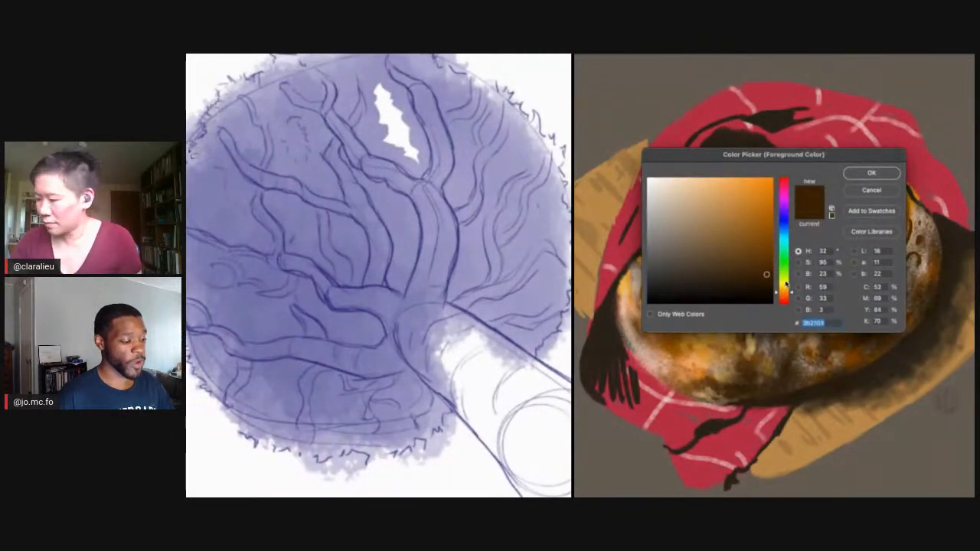
left_click(770, 275)
left_click(872, 173)
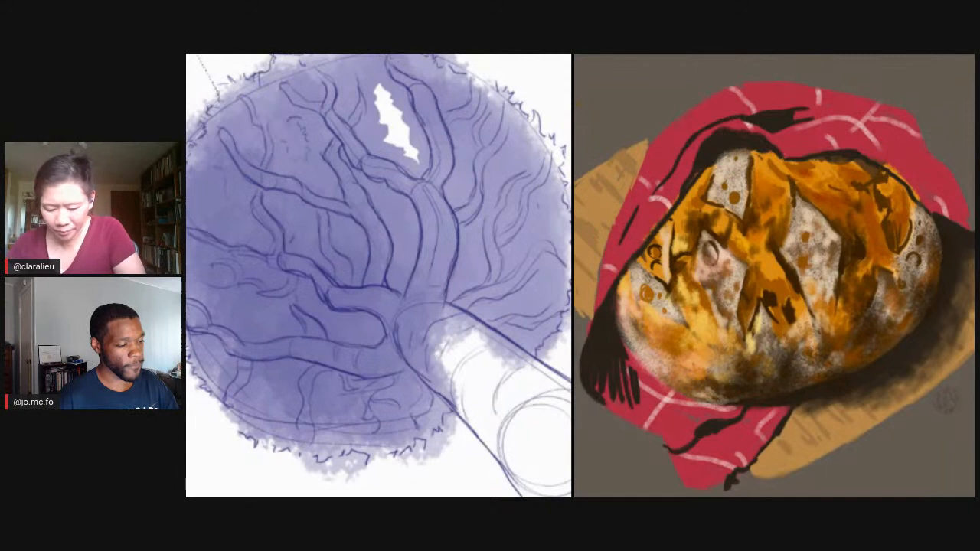
- Lasso the stray purple wash outside the canopy's upper edge and delete it
mouse_move(432, 54)
left_mouse_down()
mouse_move(462, 75)
mouse_move(490, 57)
mouse_move(220, 55)
left_mouse_up()
key("Delete")
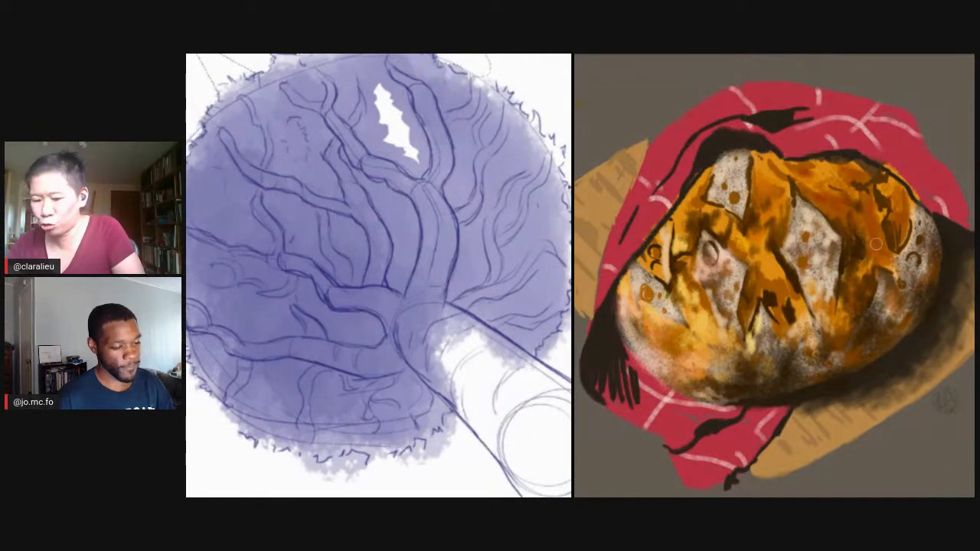
left_click_drag(381, 306, 271, 227)
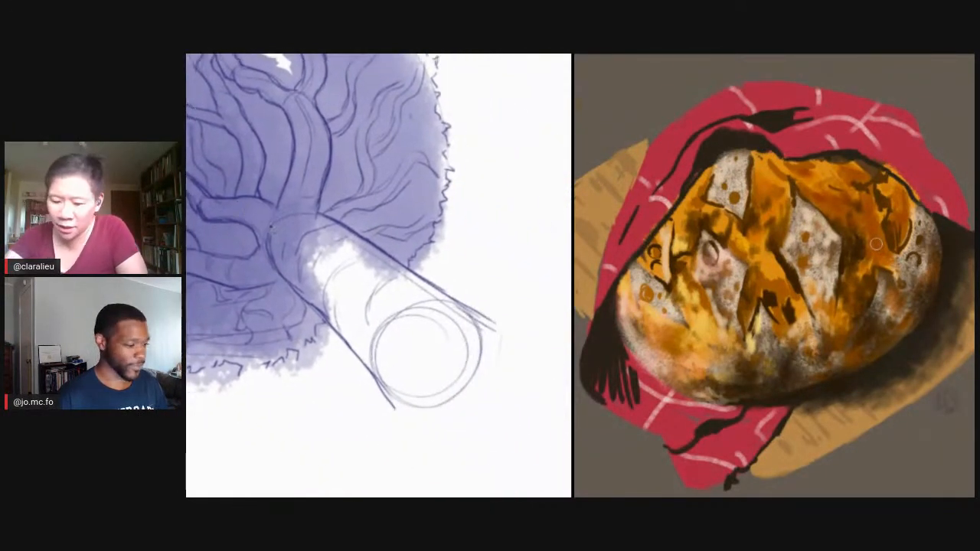
- Set the loaf painting's foreground colour to dark brown #3f1d02 and choose a 25 px brush preset
left_click(768, 272)
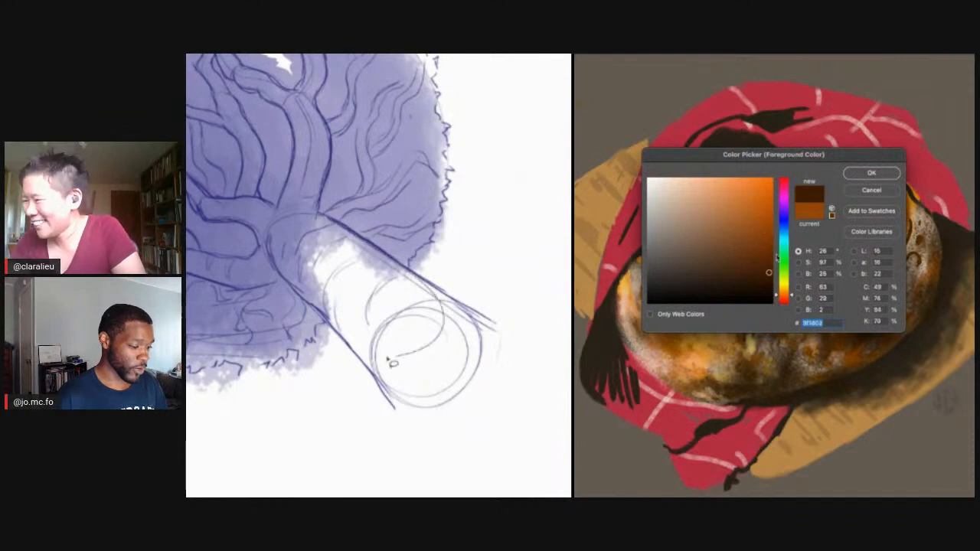
left_click(872, 174)
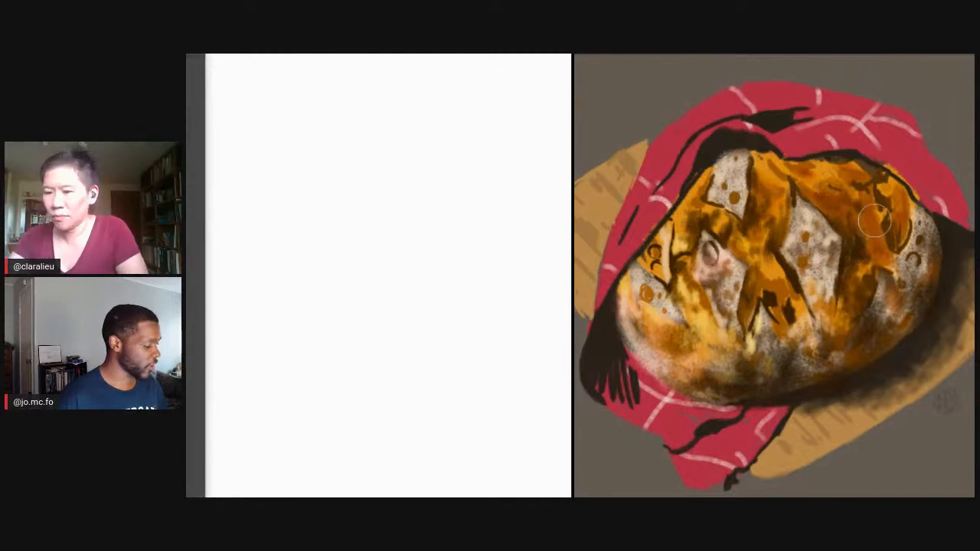
key("F5")
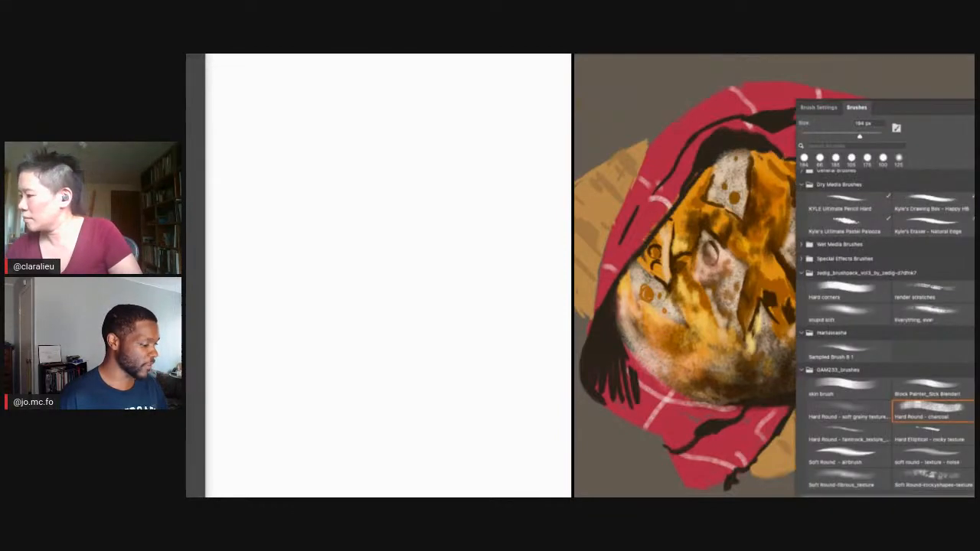
left_click(971, 412)
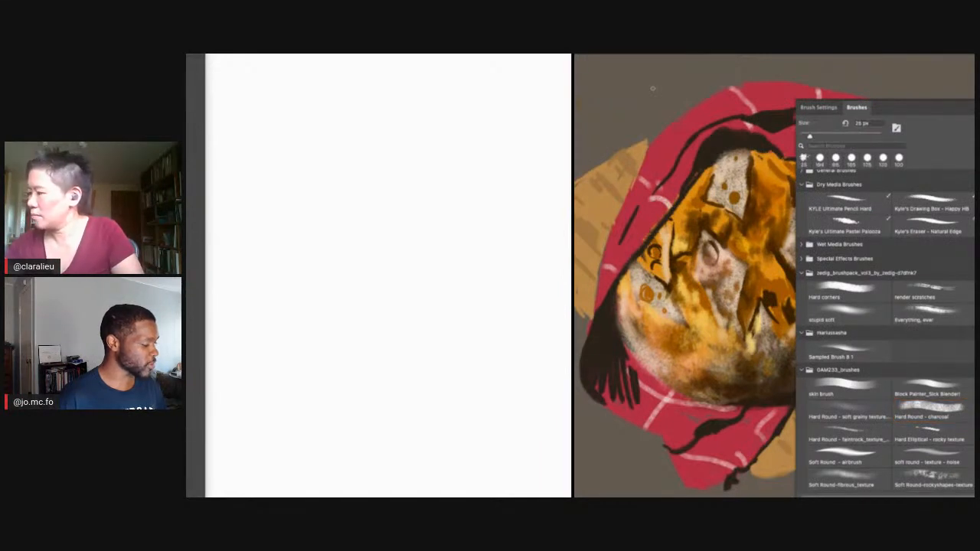
key("F5")
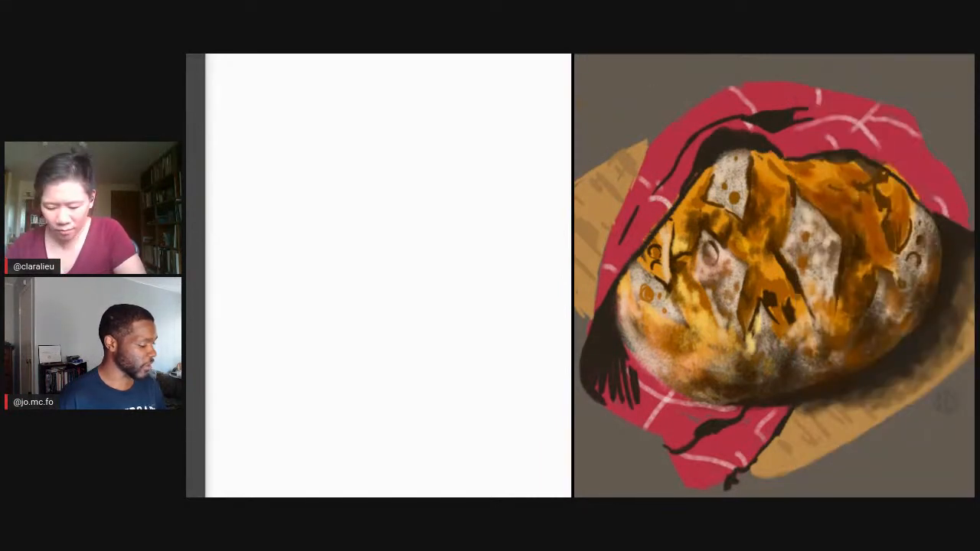
- Stamp four uneven columns of dark blue arched windows on the blank canvas with the window brush
left_click(512, 160)
key("Return")
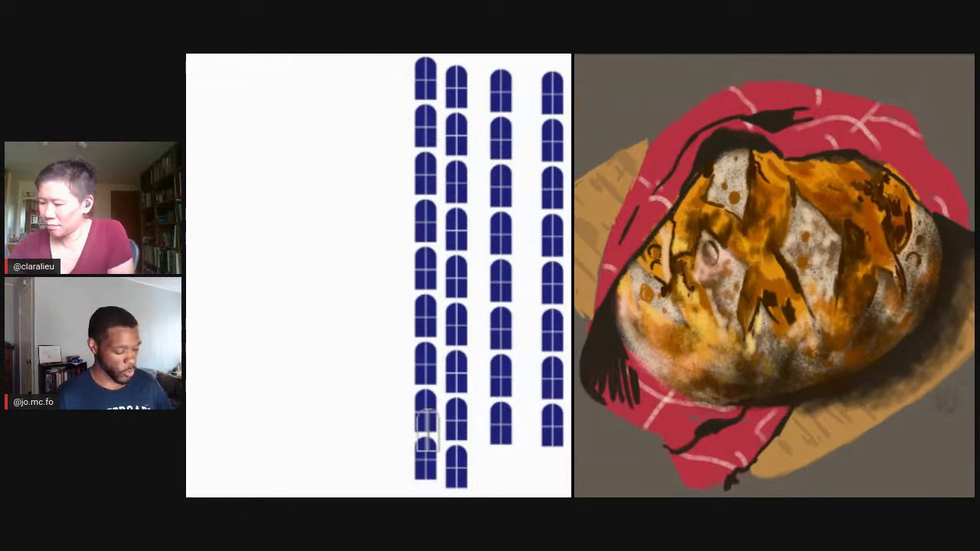
left_click(427, 433)
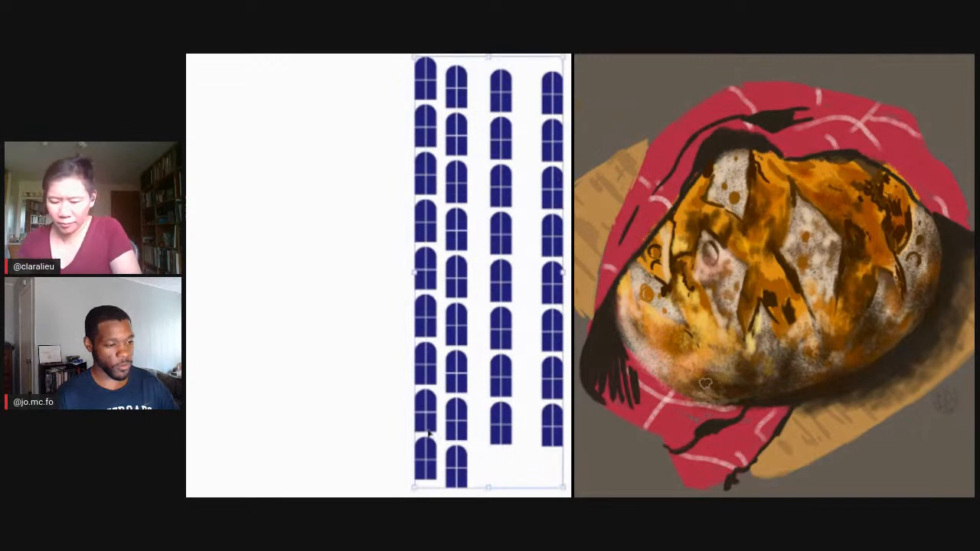
- Move the block of windows toward the canvas centre and distort it so its right side shrinks and recedes in perspective
mouse_move(525, 153)
left_mouse_down()
mouse_move(518, 128)
mouse_move(360, 191)
left_mouse_up()
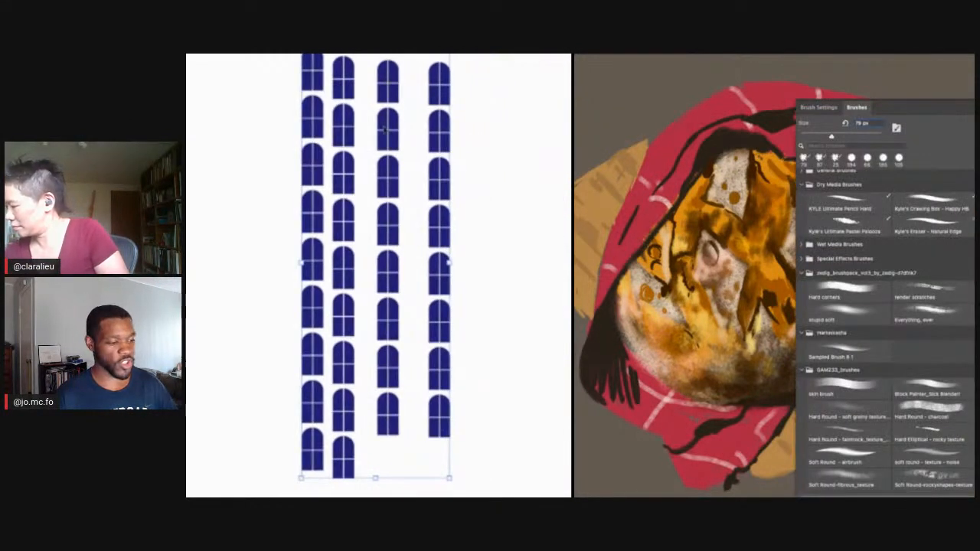
scroll(385, 131, "up", 1)
scroll(885, 330, "down", 3)
left_click_drag(450, 59, 450, 120)
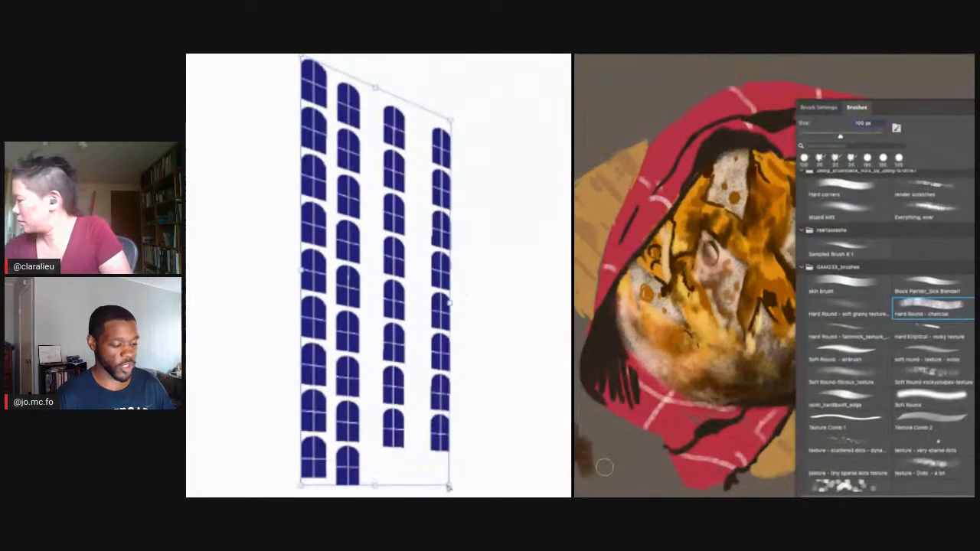
left_click_drag(448, 487, 444, 383)
left_click_drag(449, 120, 448, 115)
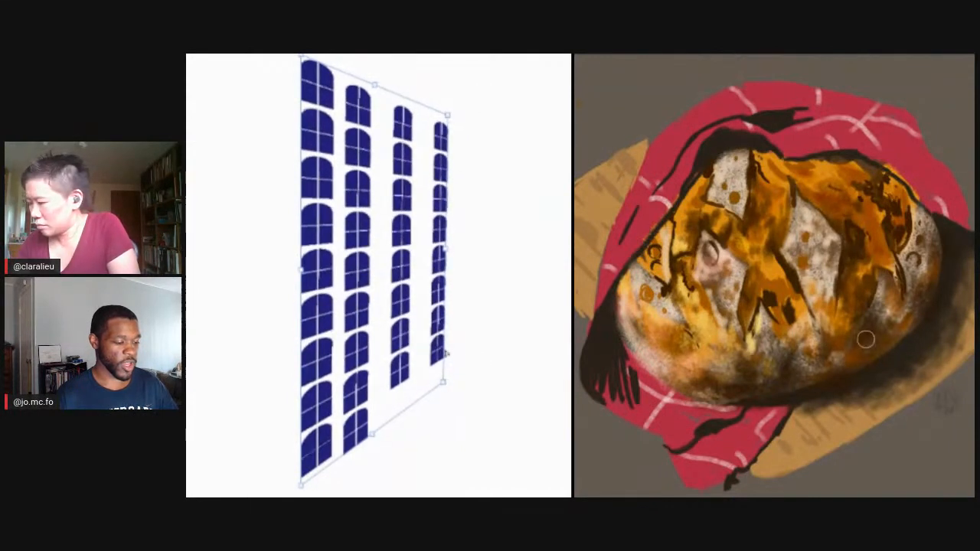
left_click_drag(443, 381, 439, 372)
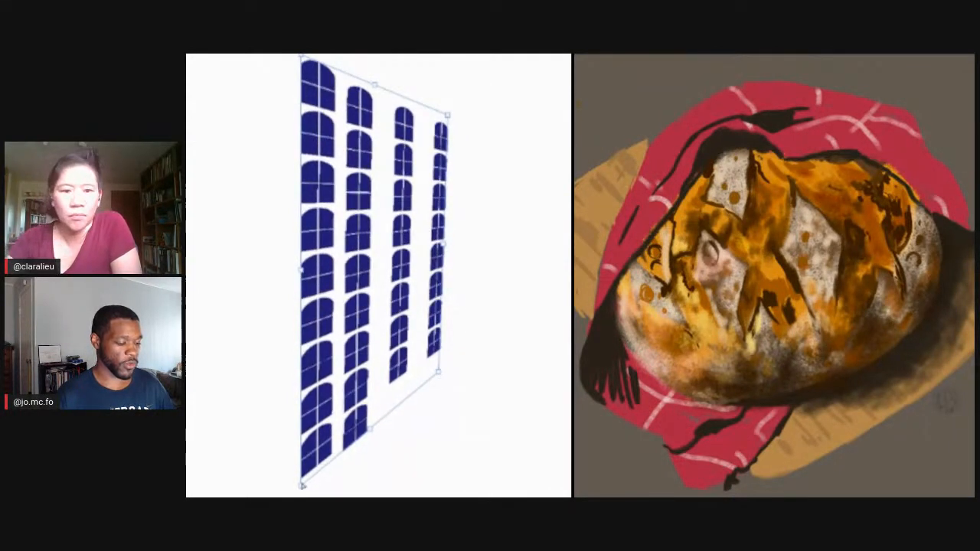
key("Return")
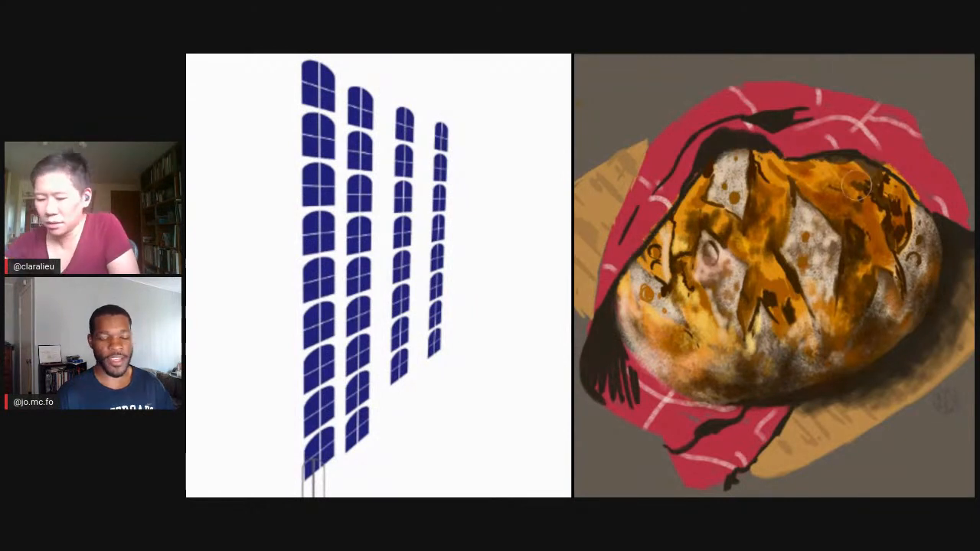
- Set the loaf painting's foreground colour to orange #c15805
left_click(770, 208)
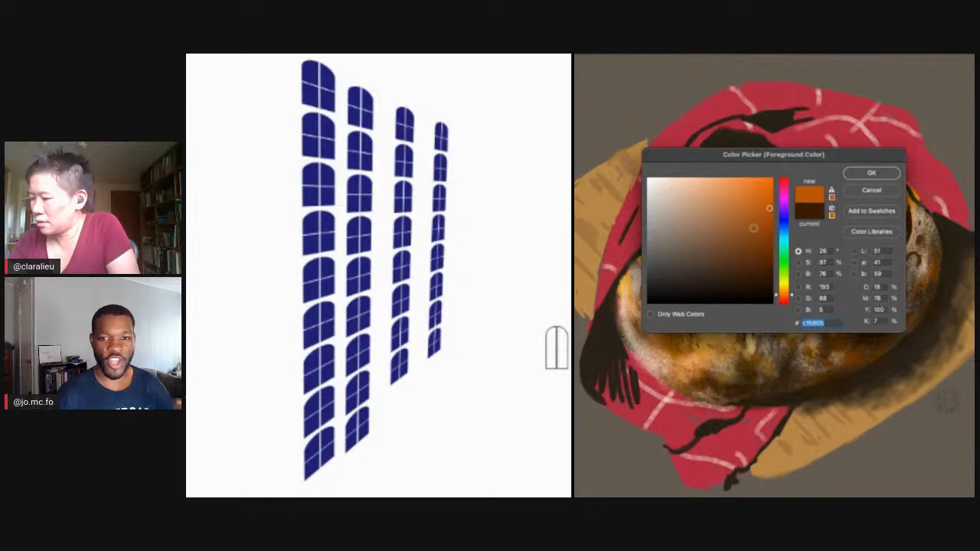
left_click(873, 174)
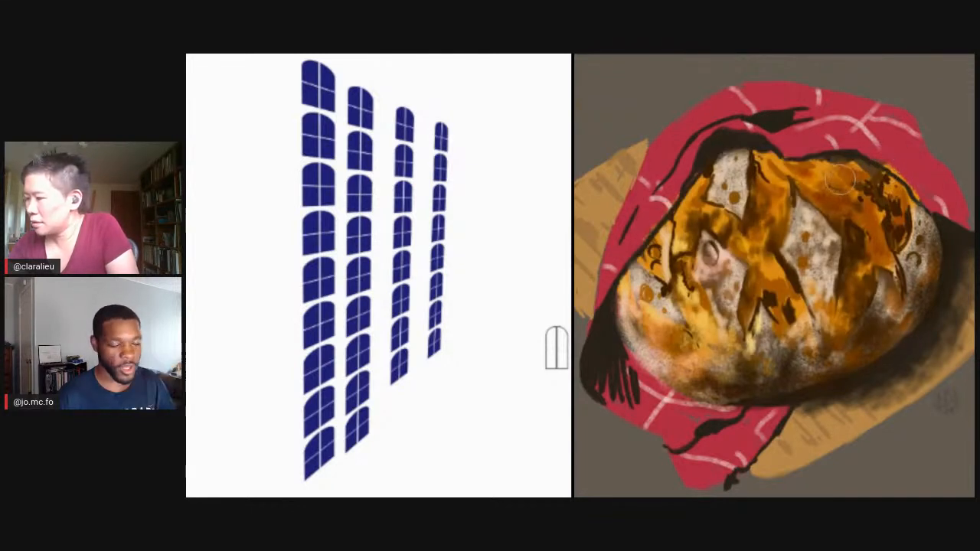